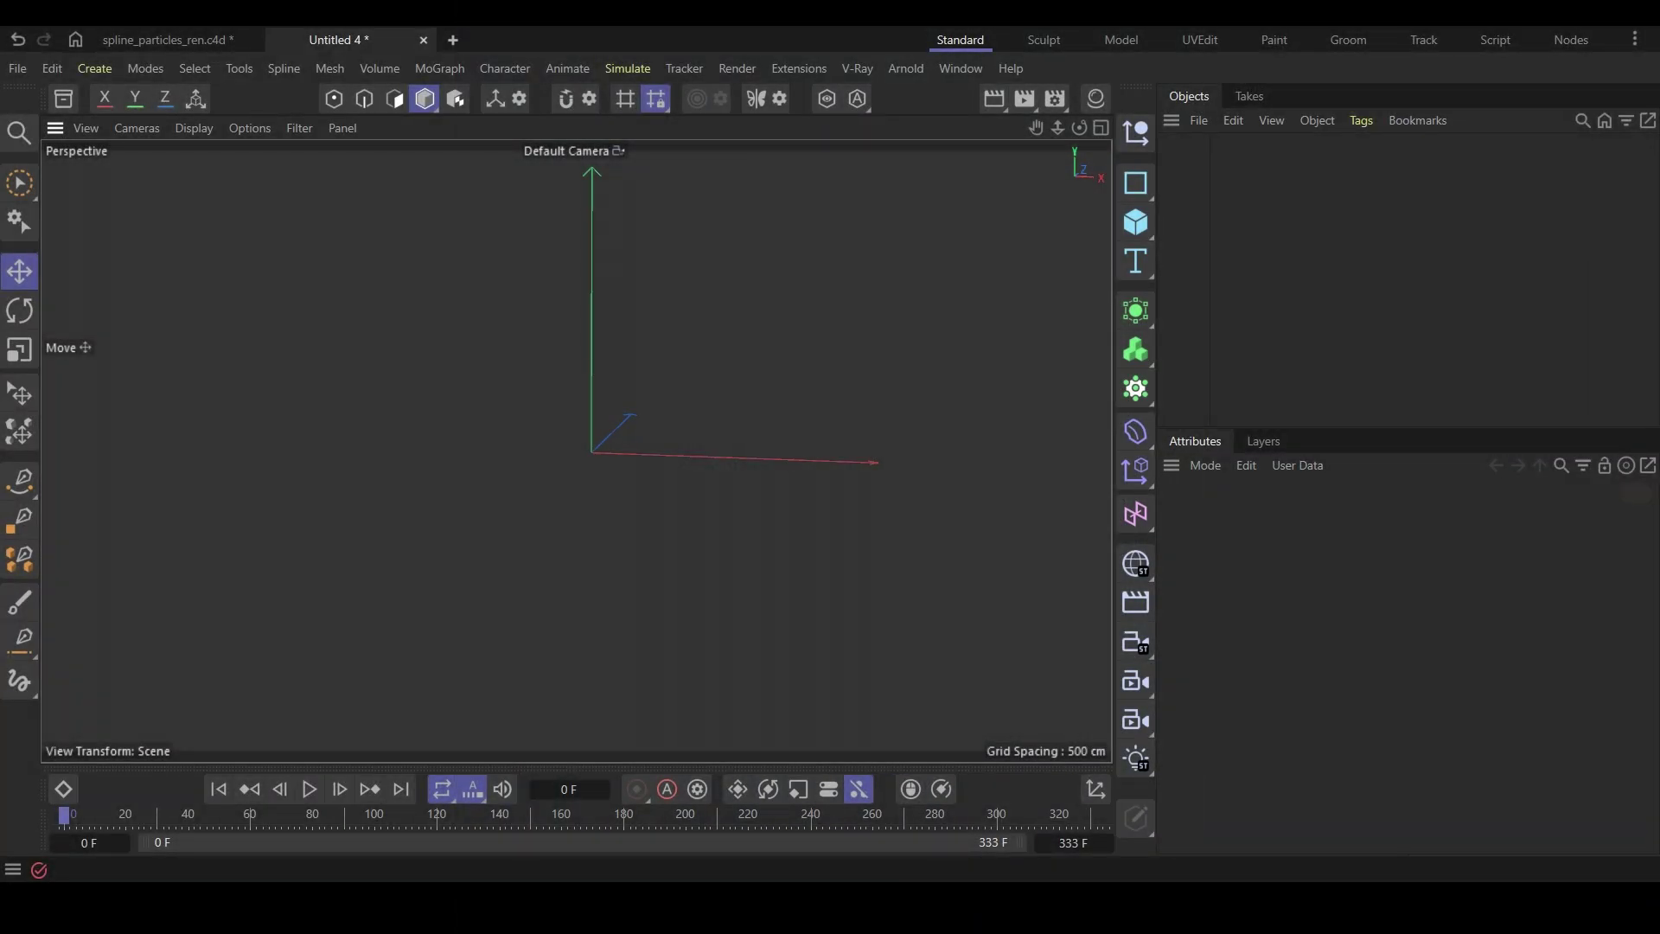
Add an n-Side spline with a 250 cm radius and 4 sides, forming a diamond
{"action": "left_click", "coordinate": [1137, 183]}
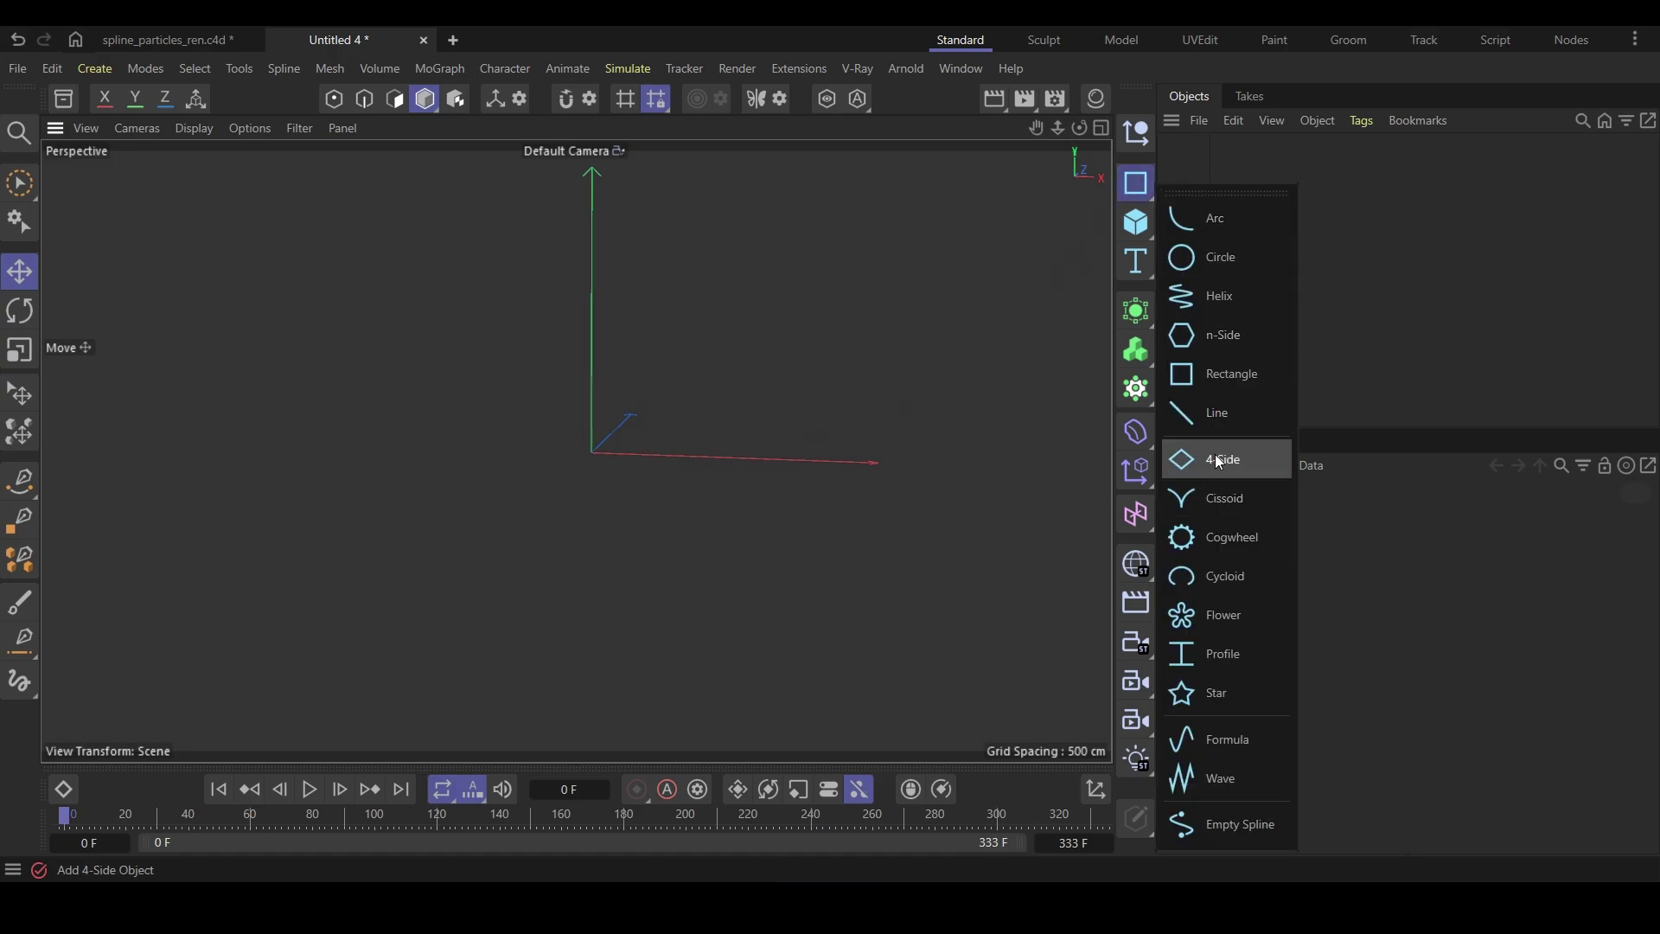
{"action": "left_click", "coordinate": [1219, 335]}
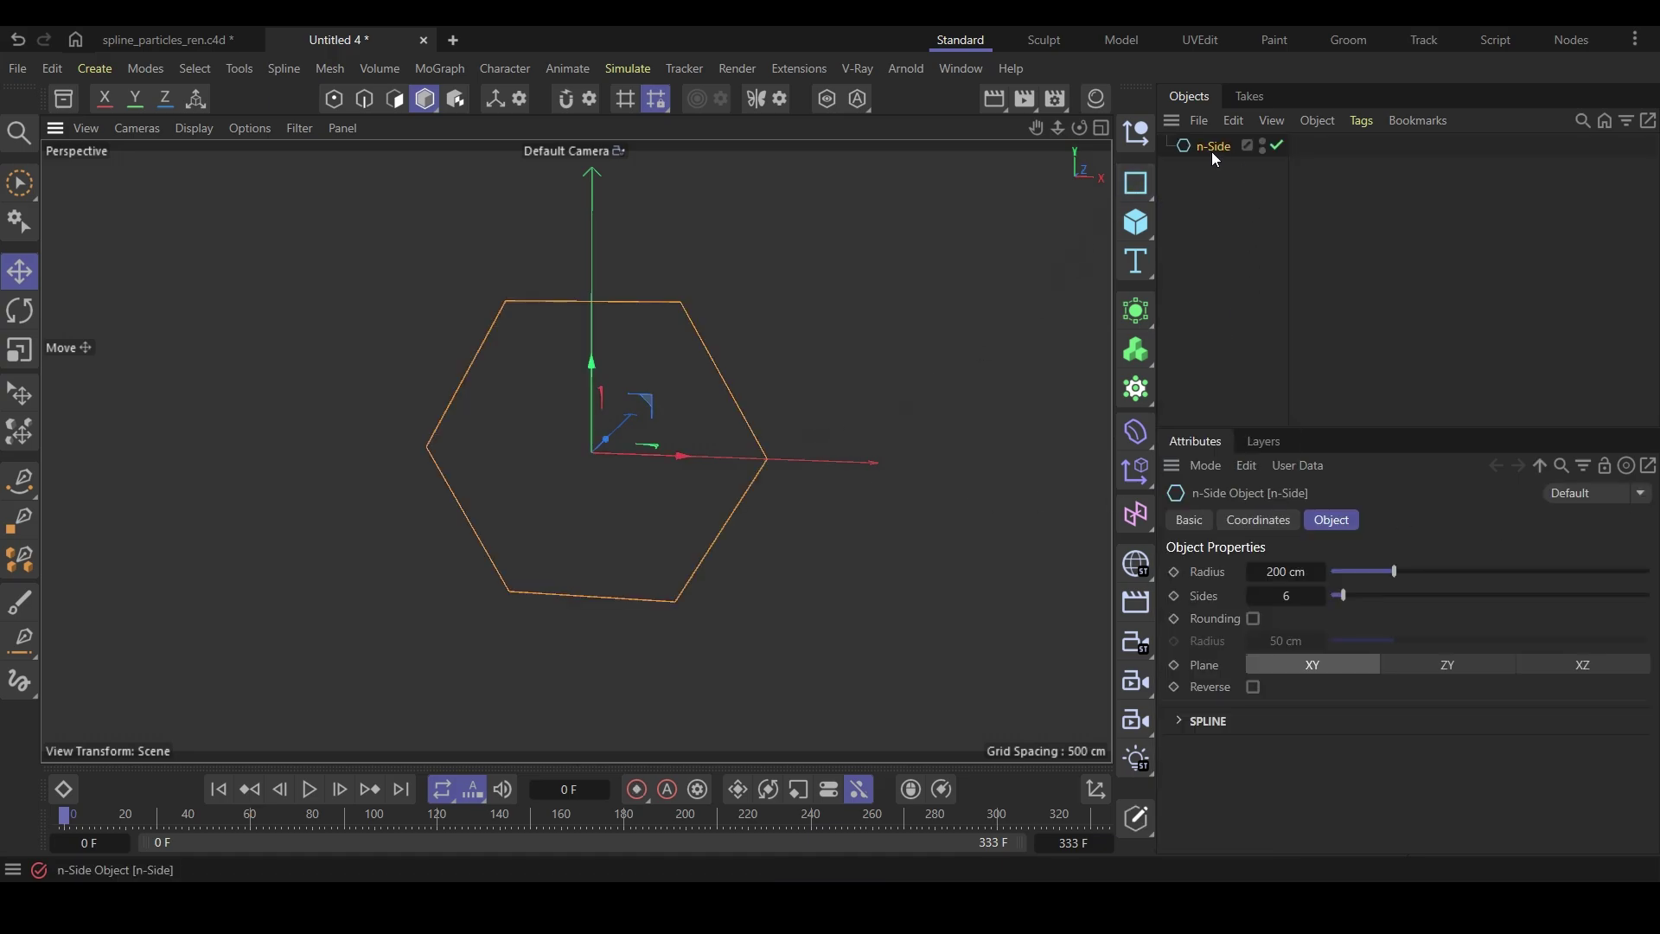
{"action": "left_click", "coordinate": [1280, 571]}
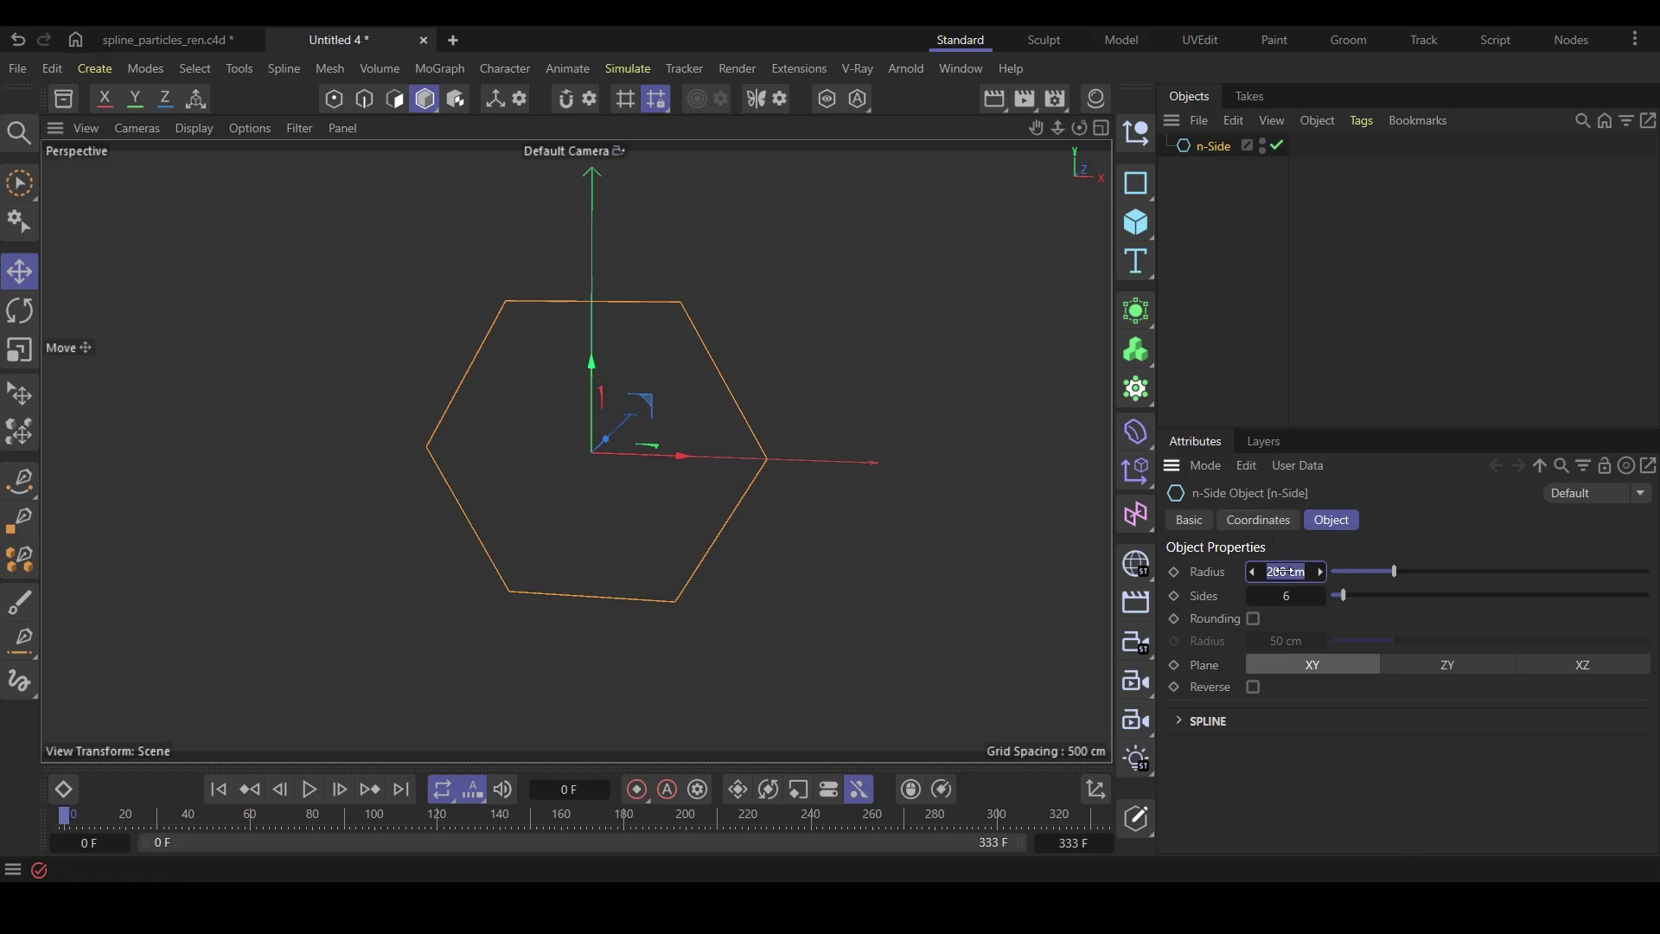
{"action": "key", "text": "BackSpace"}
{"action": "type", "text": "250"}
{"action": "key", "text": "Return"}
{"action": "type", "text": "4"}
{"action": "key", "text": "Return"}
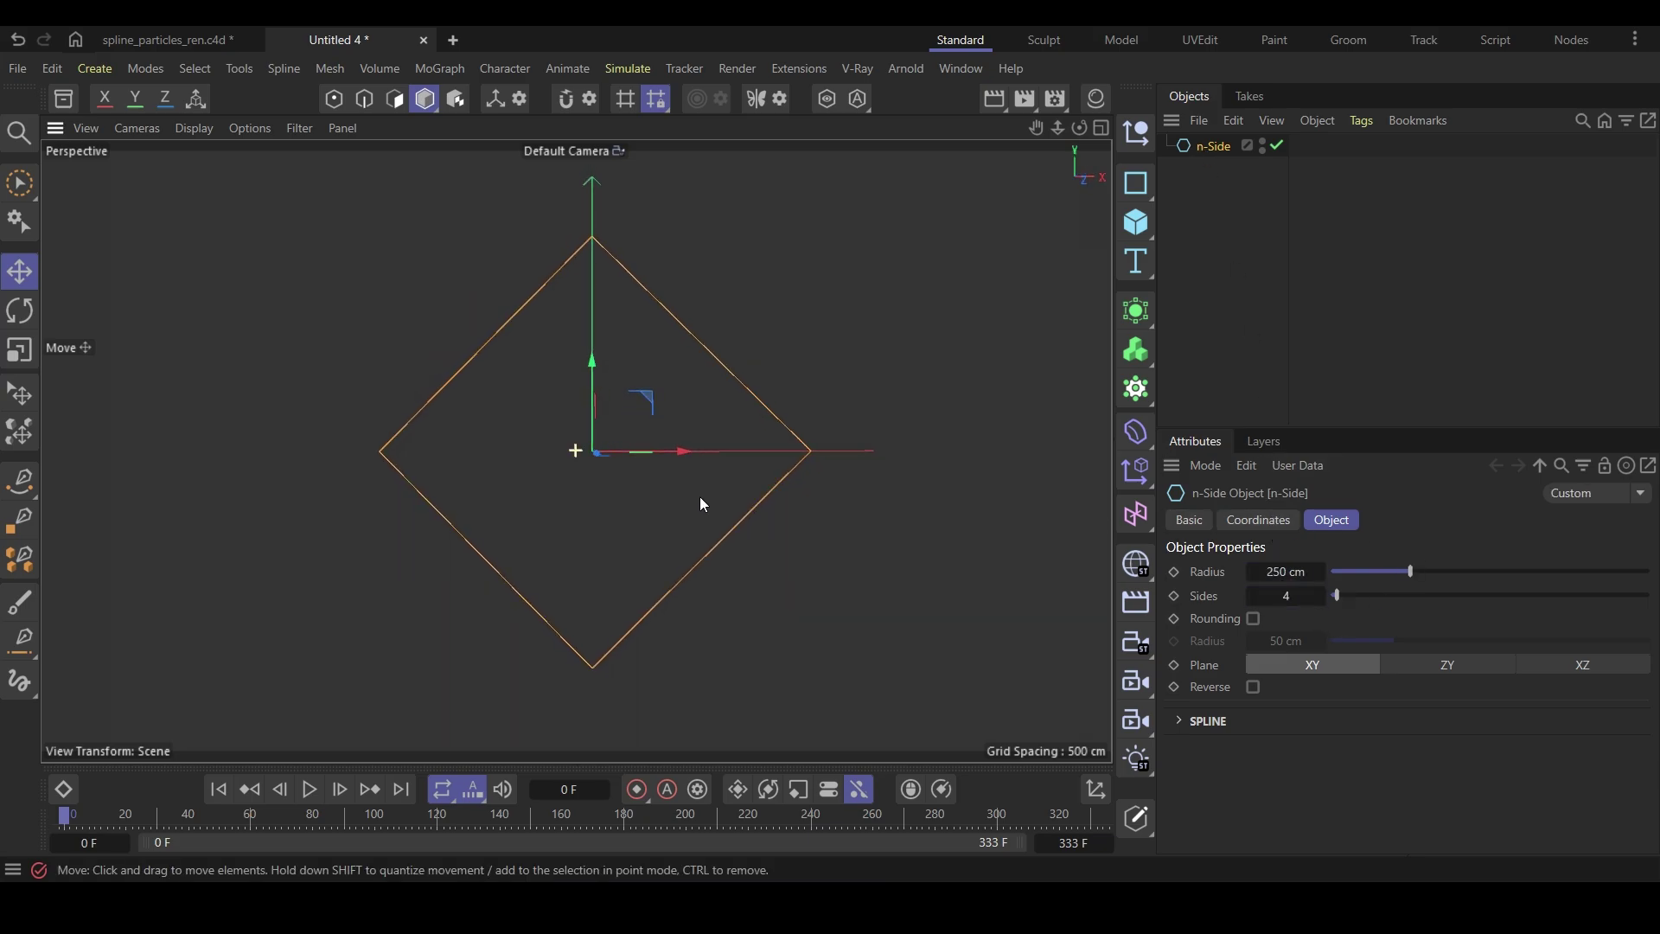
Add a Spline Emitter and Particle Group that emit along the n-Side spline
{"action": "left_click", "coordinate": [633, 69]}
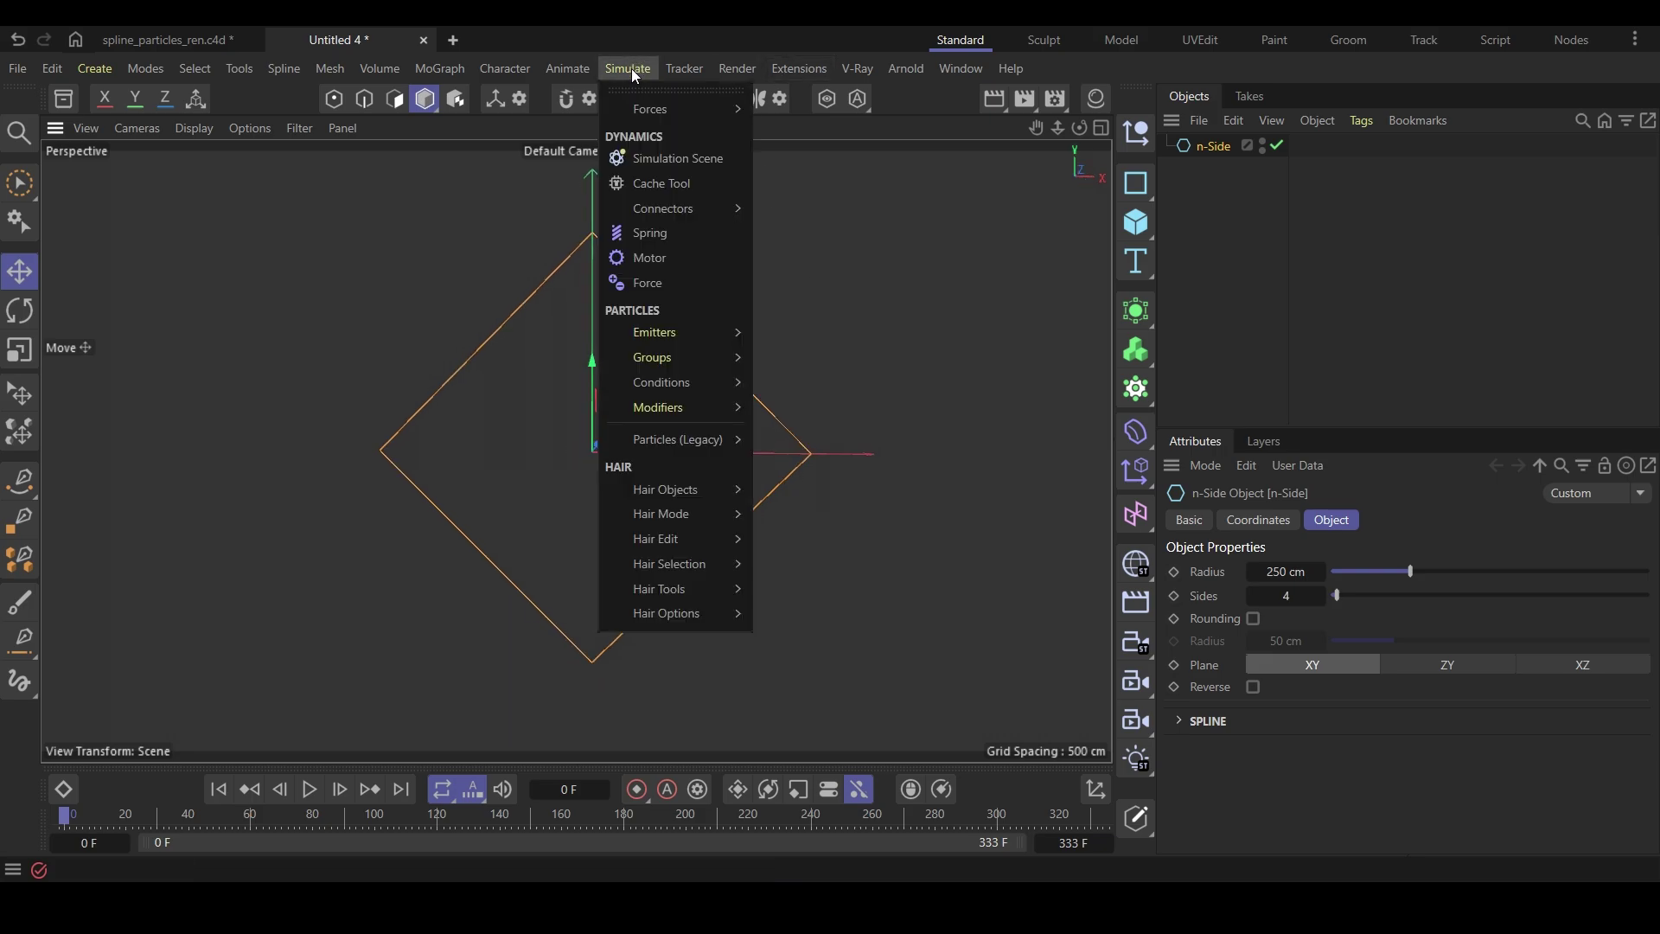
{"action": "mouse_move", "coordinate": [702, 332]}
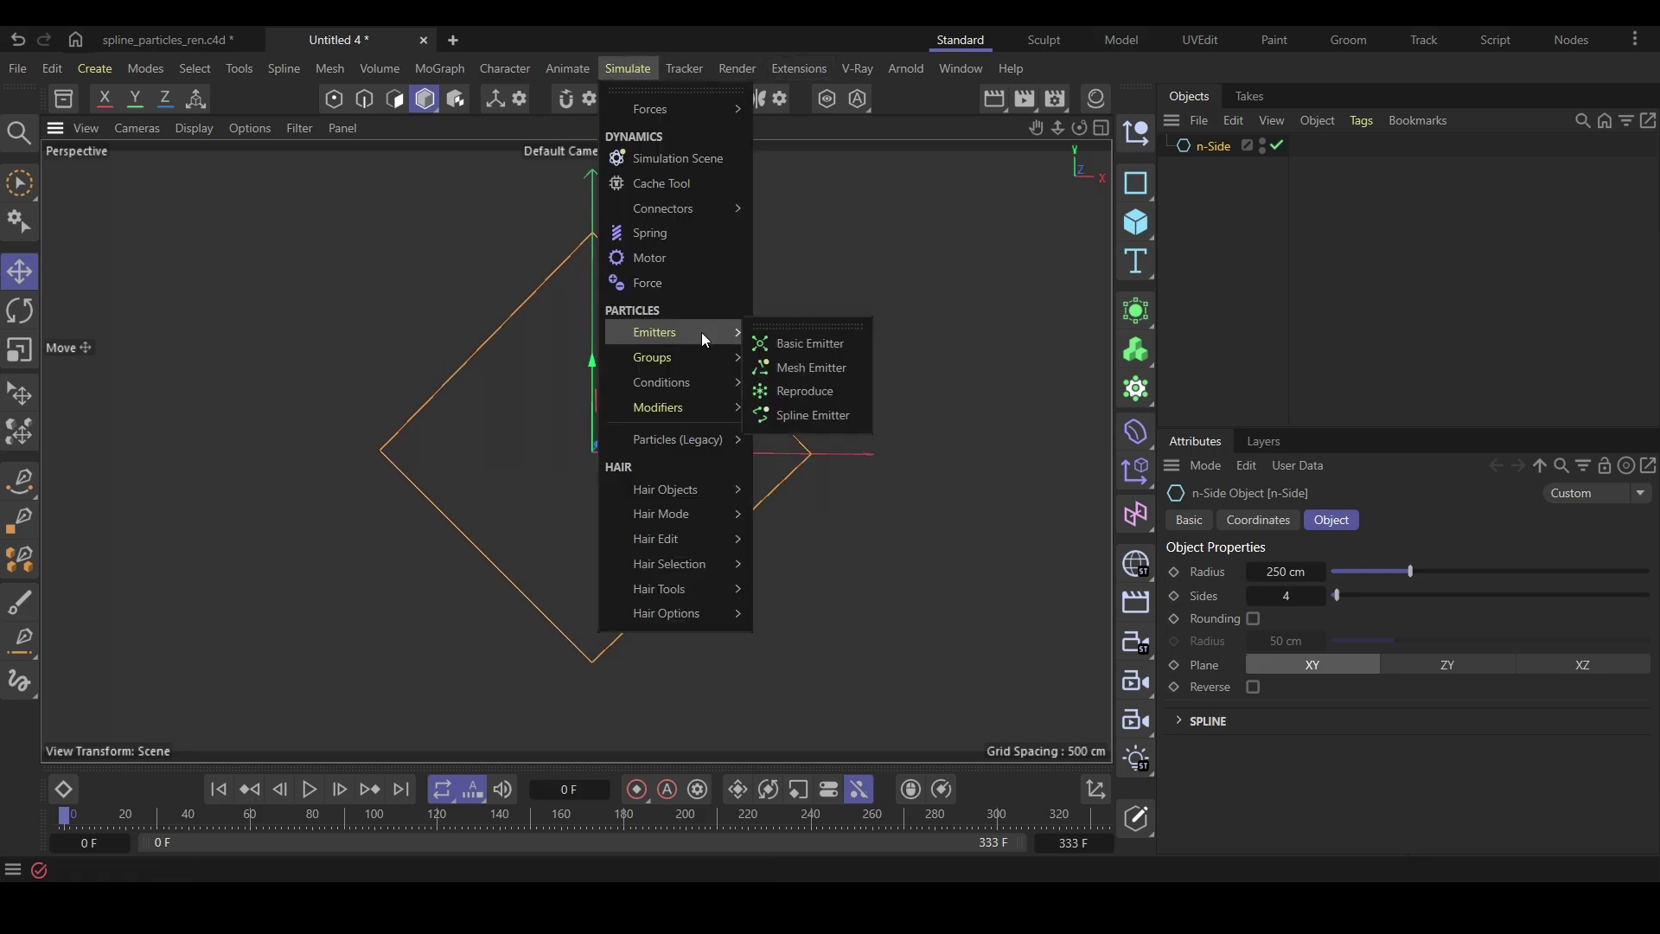
{"action": "left_click", "coordinate": [820, 417]}
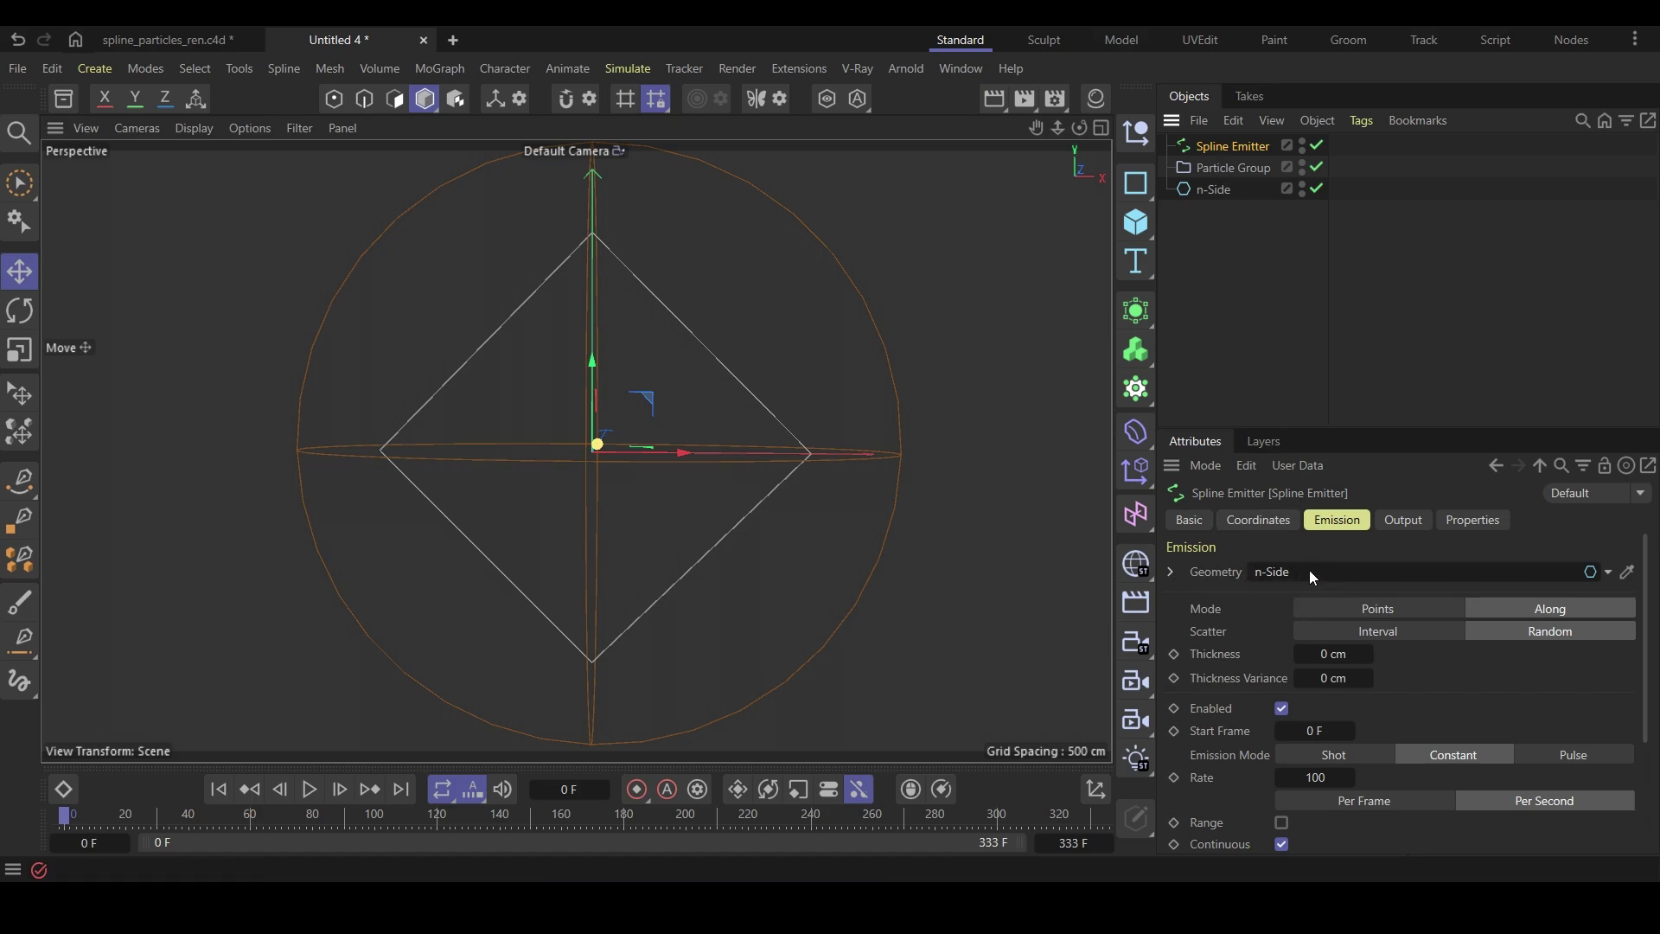
Preview the emitted particles, rewind to frame 0, and set the emitter rate to 3
{"action": "left_click", "coordinate": [312, 791]}
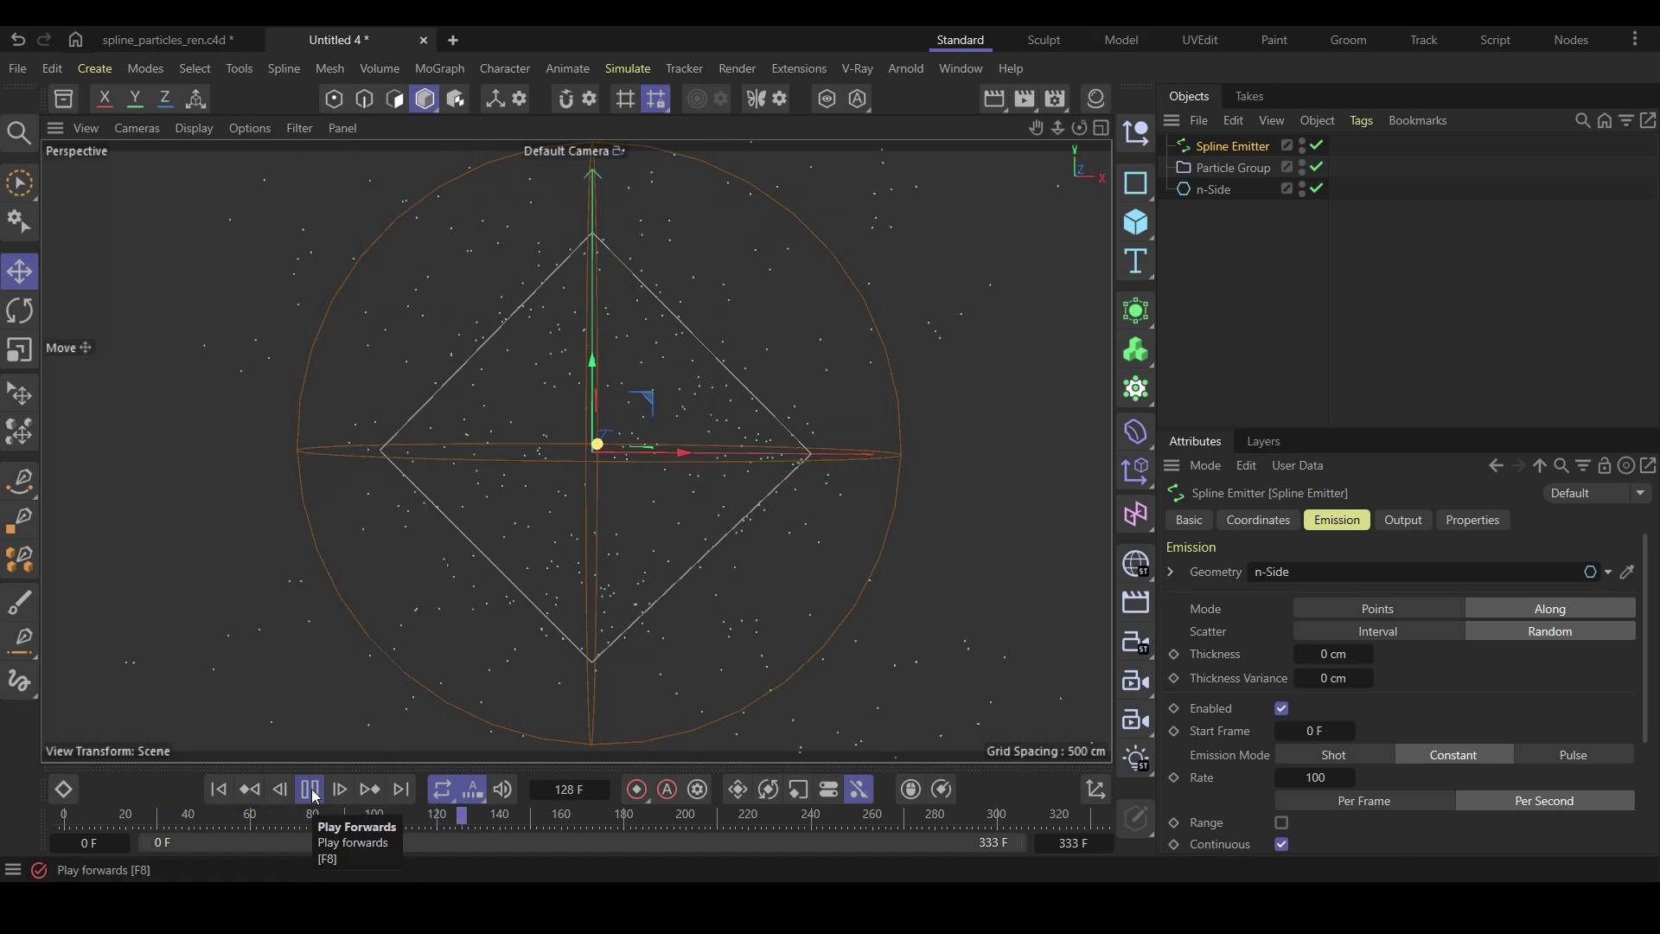
{"action": "left_click", "coordinate": [312, 790]}
{"action": "left_click", "coordinate": [219, 789]}
{"action": "scroll", "coordinate": [1171, 702], "scroll_direction": "down", "scroll_amount": 3}
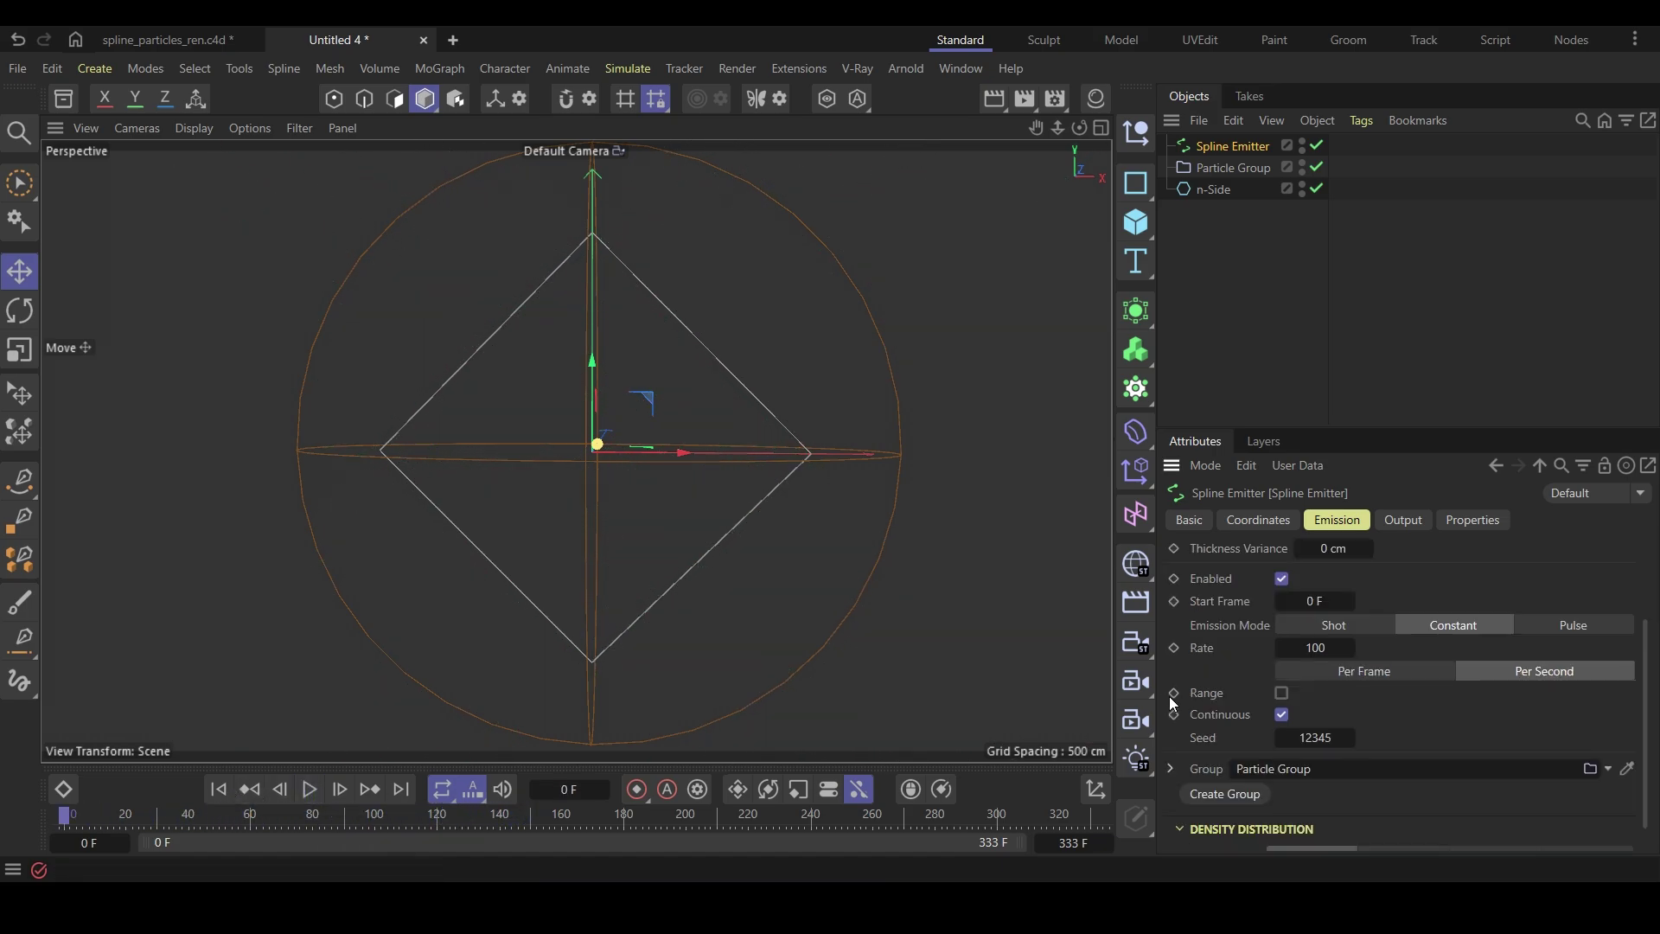
{"action": "double_click", "coordinate": [1293, 649]}
{"action": "type", "text": "30000"}
{"action": "scroll", "coordinate": [1371, 697], "scroll_direction": "up", "scroll_amount": 3}
Limit particle lifetime to 75 F expectation with 25 F variance
{"action": "left_click", "coordinate": [1474, 520]}
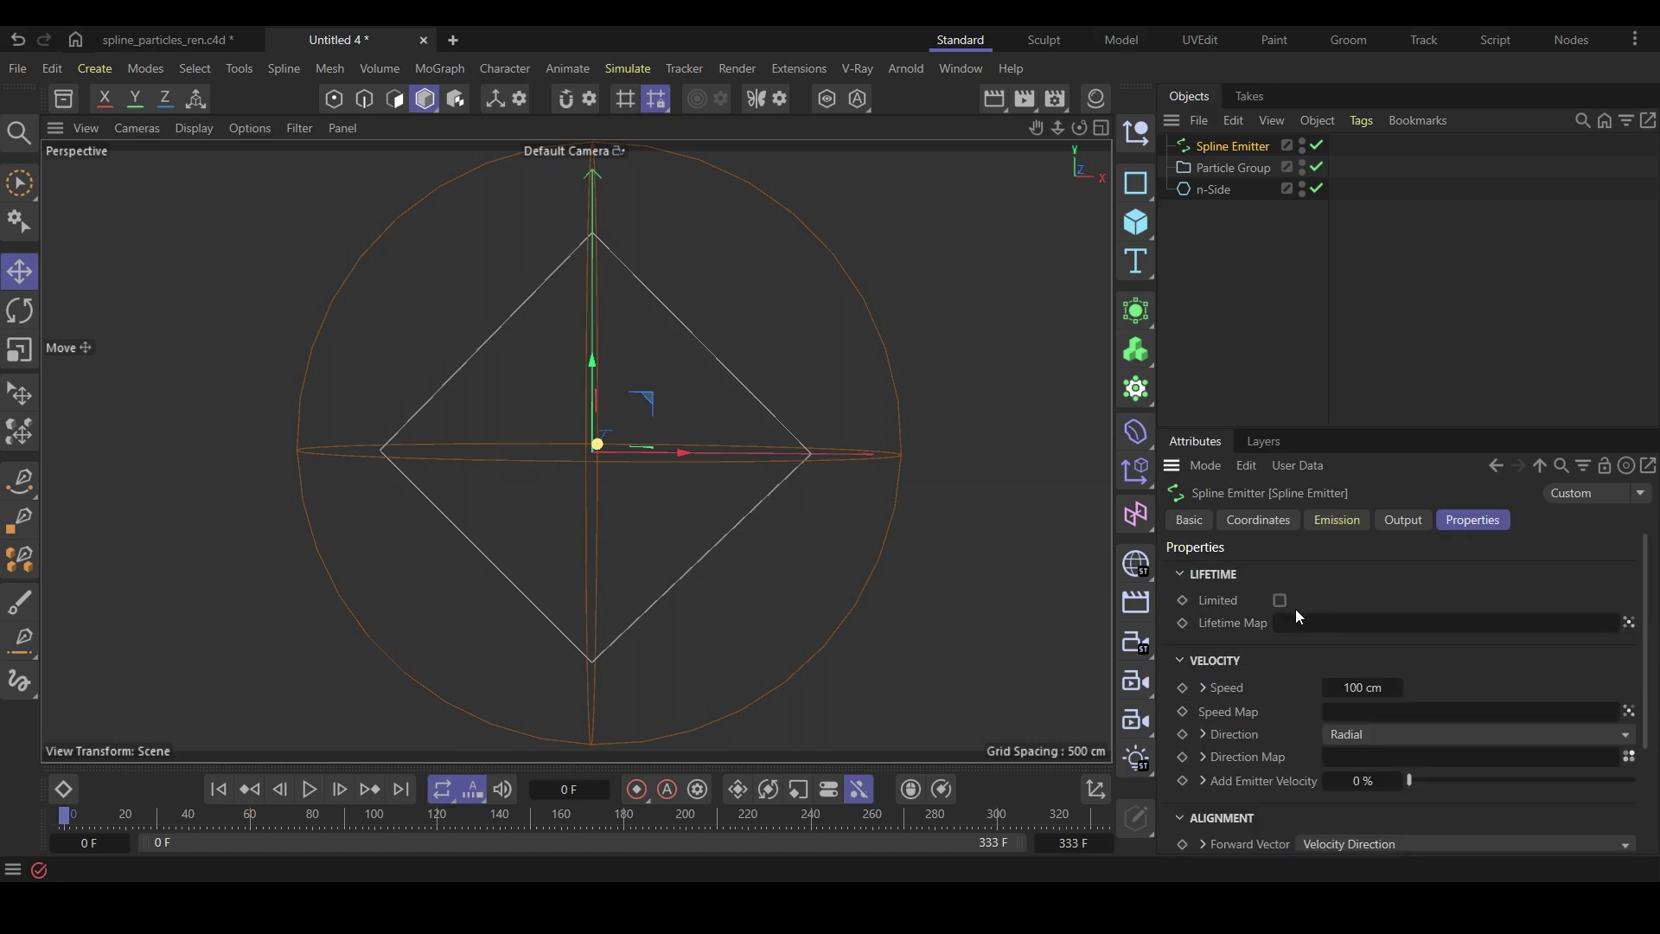
{"action": "left_click", "coordinate": [1282, 602]}
{"action": "double_click", "coordinate": [1316, 623]}
{"action": "type", "text": "75"}
{"action": "key", "text": "Return"}
{"action": "double_click", "coordinate": [1353, 645]}
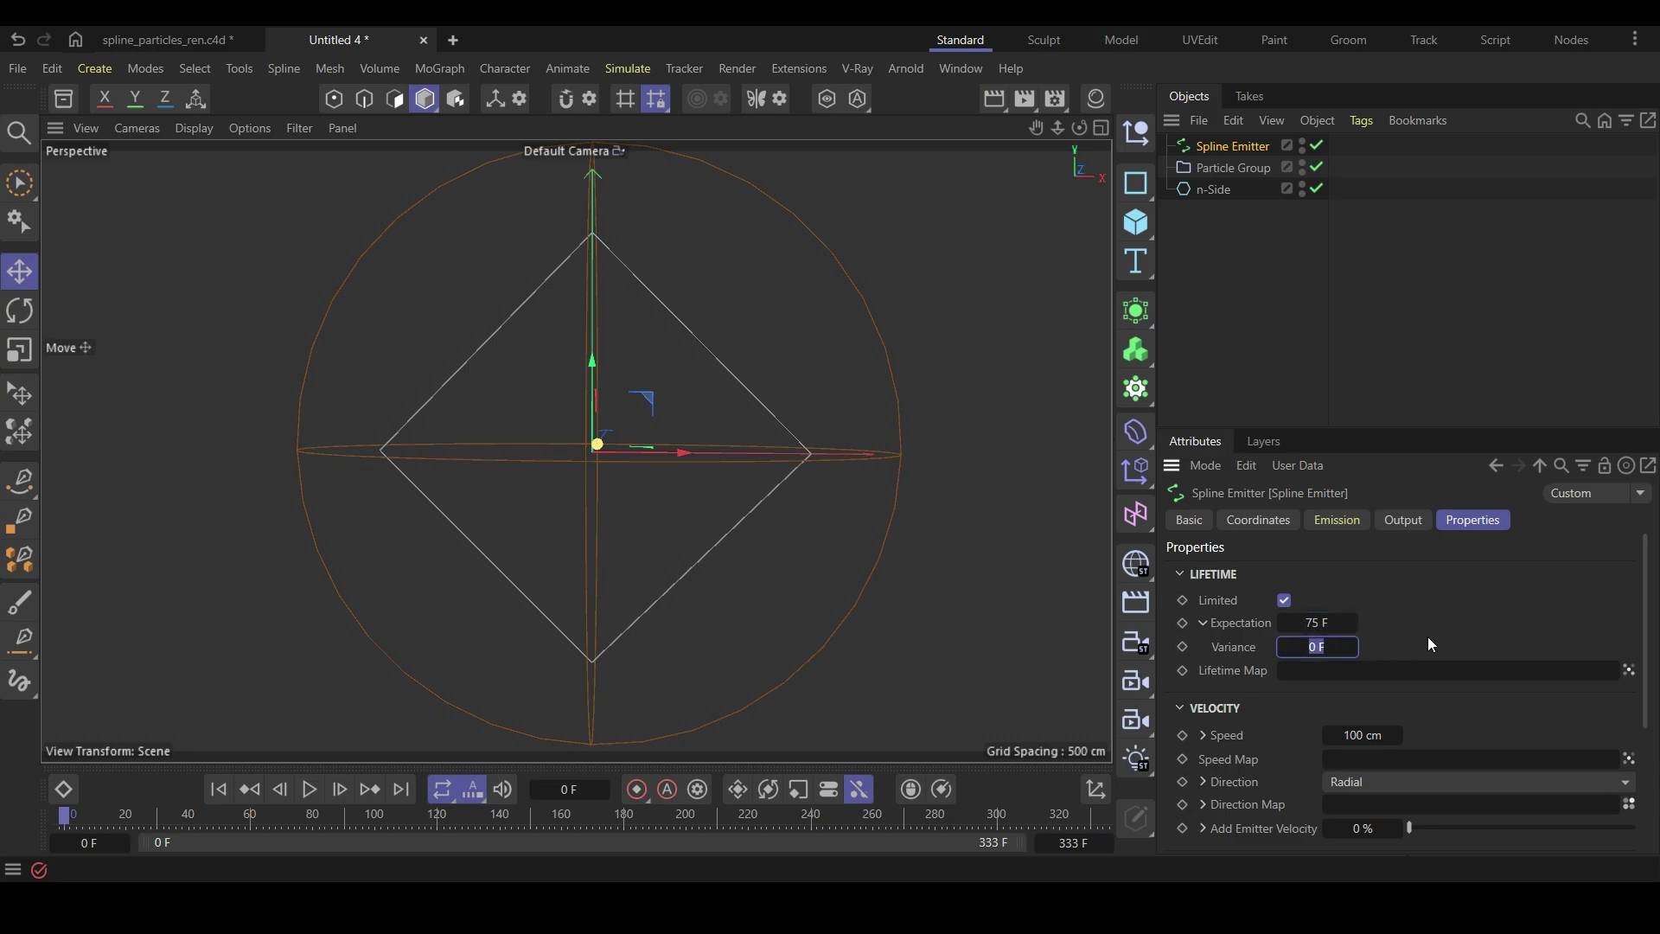
{"action": "type", "text": "25"}
{"action": "key", "text": "Return"}
Set the particle speed and speed variance both to 0
{"action": "double_click", "coordinate": [1359, 735]}
{"action": "key", "text": "Return"}
{"action": "left_click", "coordinate": [1203, 736]}
{"action": "double_click", "coordinate": [1366, 763]}
{"action": "type", "text": "0"}
{"action": "key", "text": "Return"}
{"action": "left_click", "coordinate": [1211, 709]}
{"action": "scroll", "coordinate": [1209, 692], "scroll_direction": "down", "scroll_amount": 2}
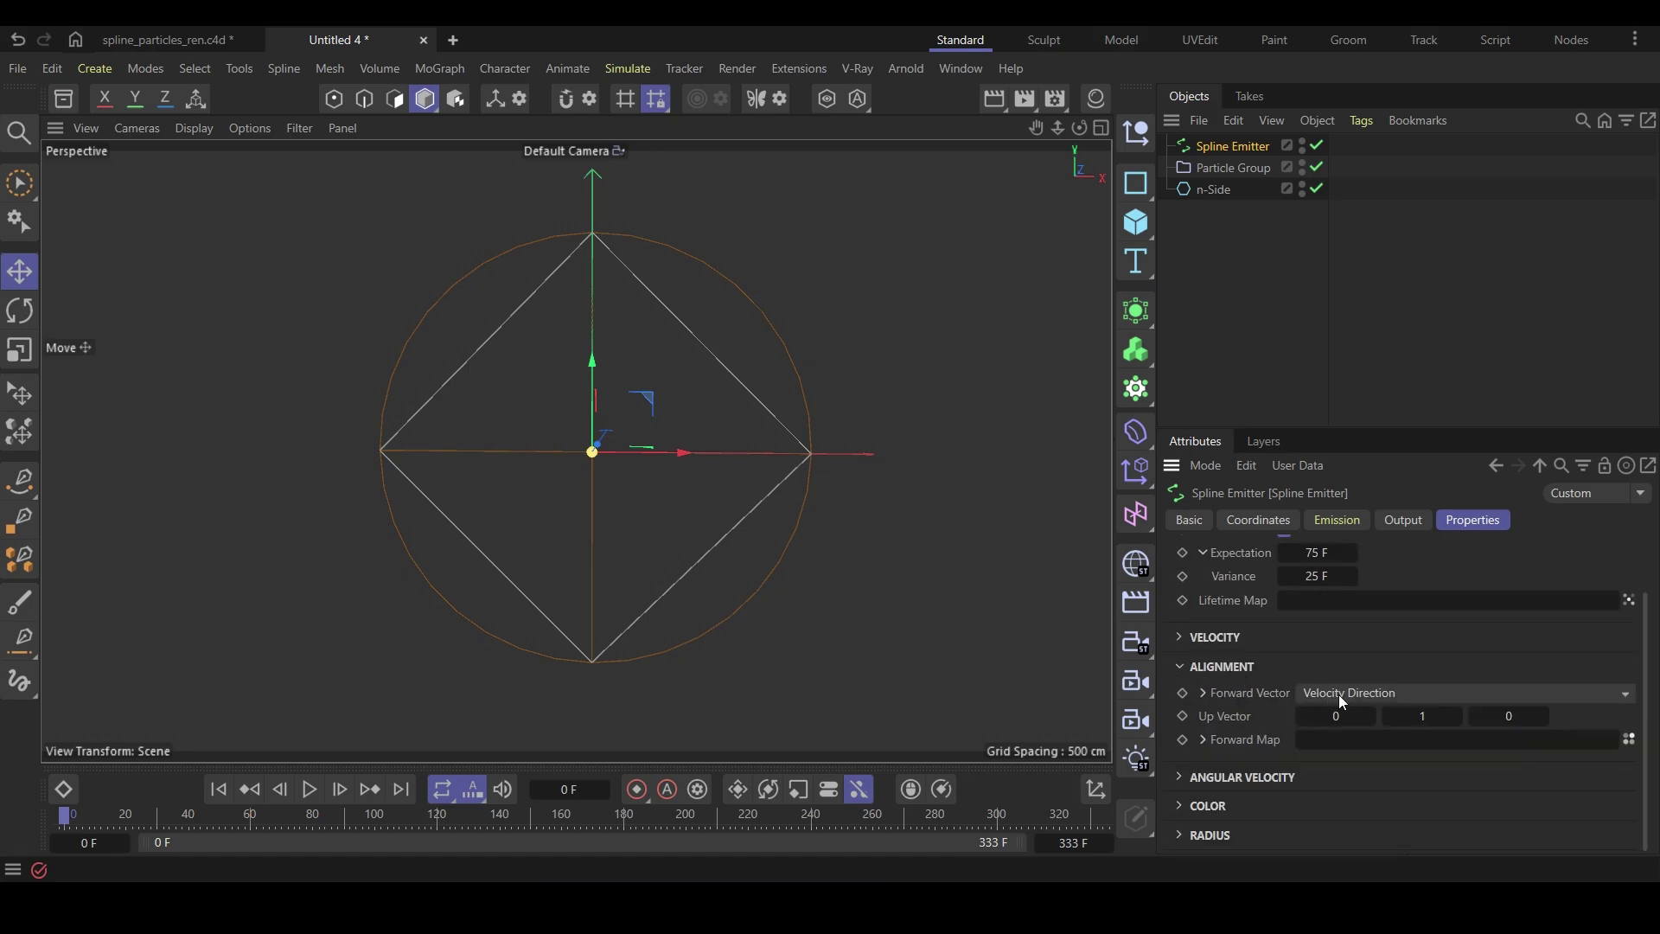
Change the particles' forward vector alignment option and play back to check them
{"action": "left_click", "coordinate": [1339, 693]}
{"action": "left_click", "coordinate": [1342, 774]}
{"action": "left_click", "coordinate": [1182, 671]}
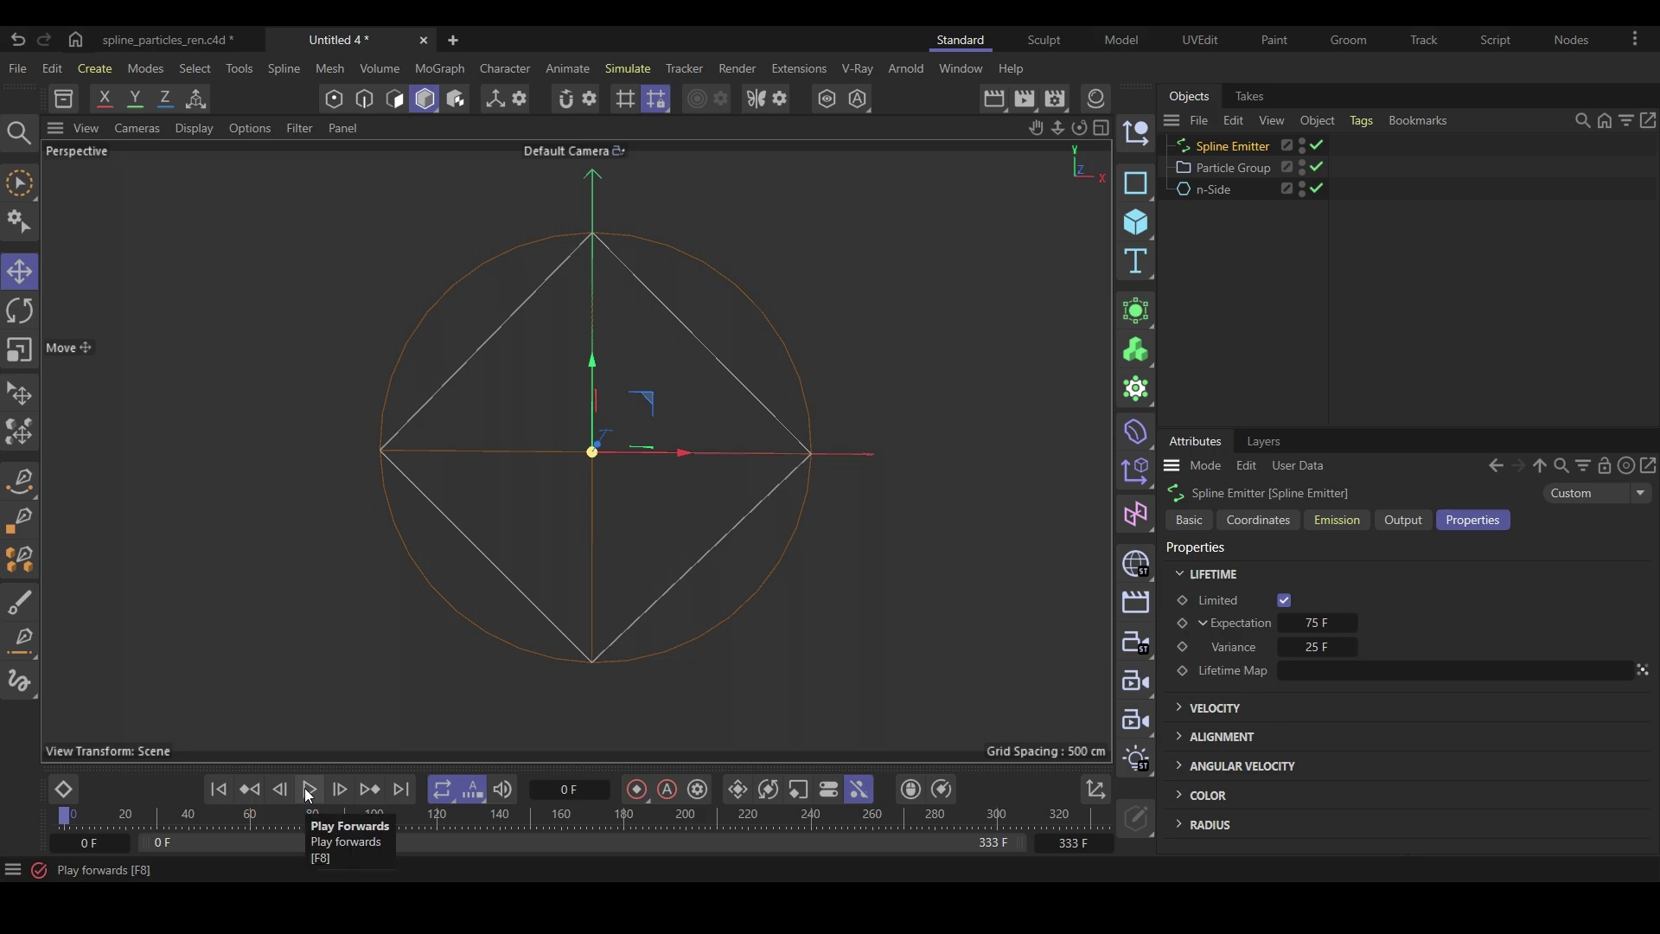
{"action": "left_click", "coordinate": [308, 790]}
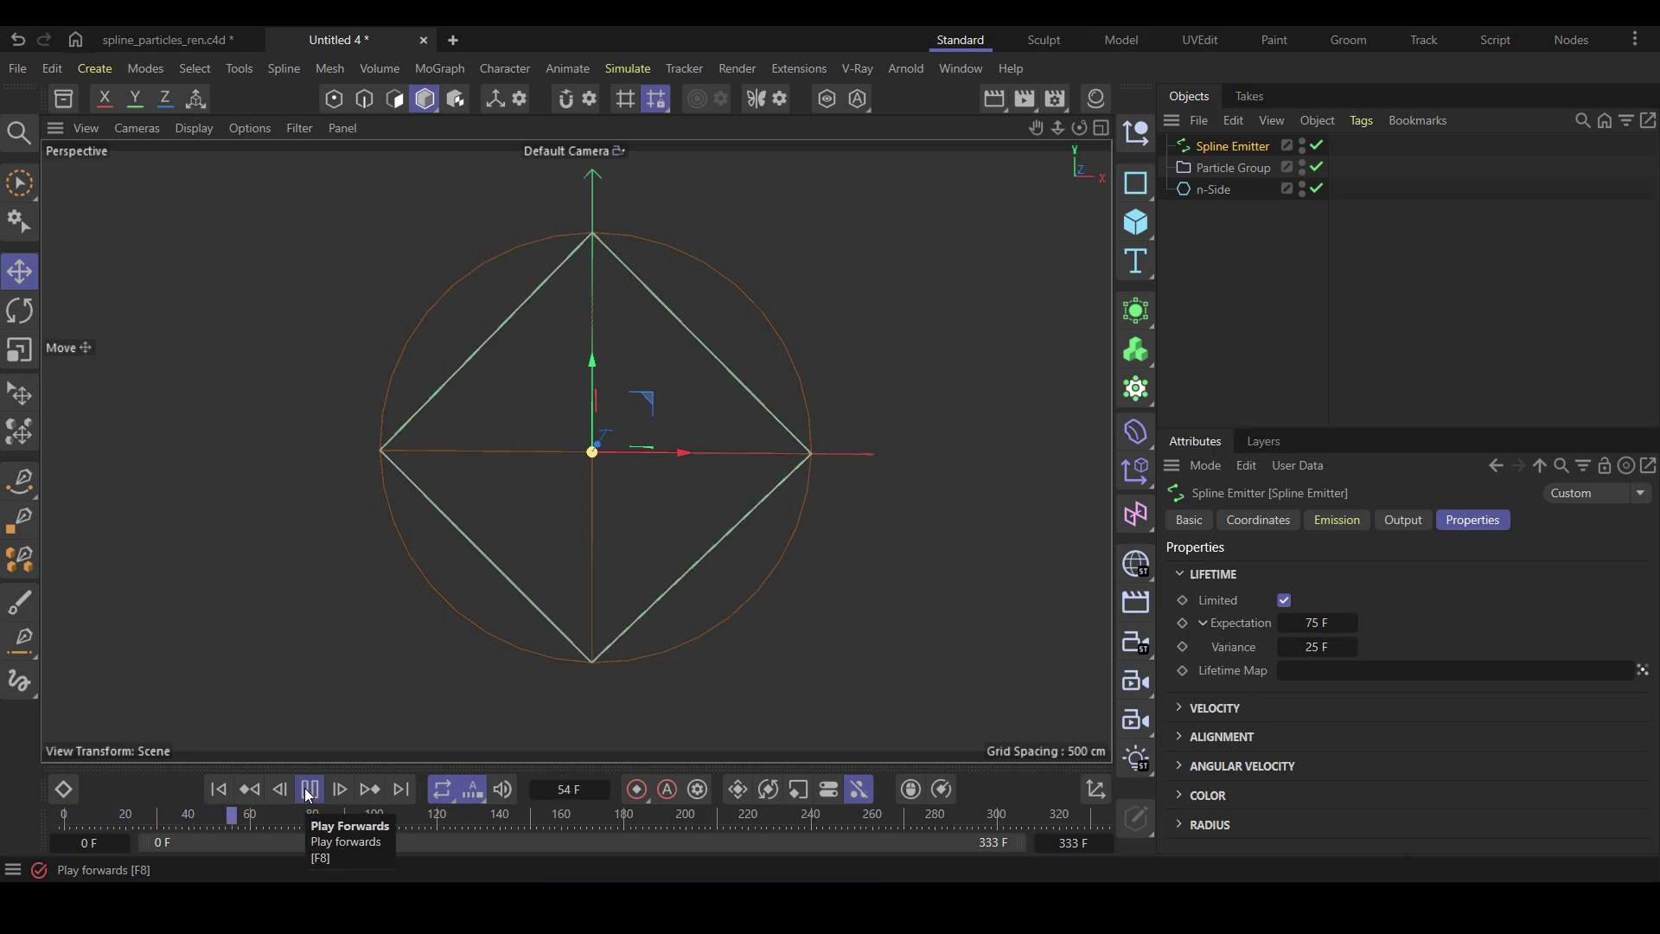
{"action": "left_click", "coordinate": [309, 791]}
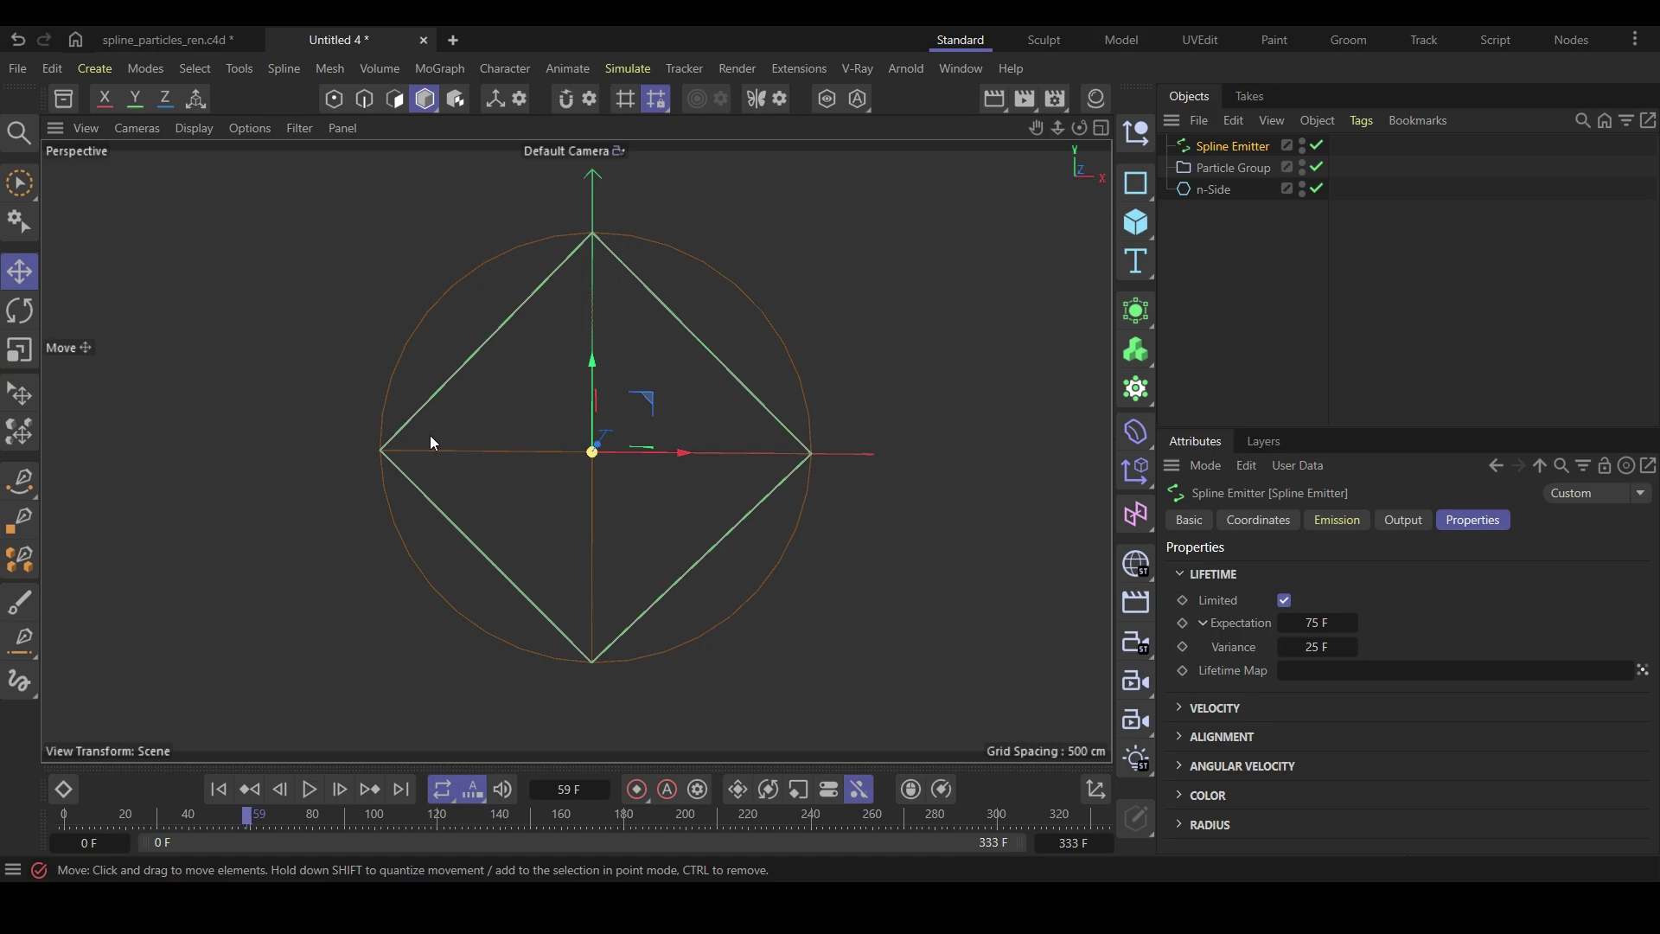
Rewind and round the diamond spline's corners with a 15 cm radius
{"action": "key", "text": "shift+f"}
{"action": "left_click", "coordinate": [1210, 189]}
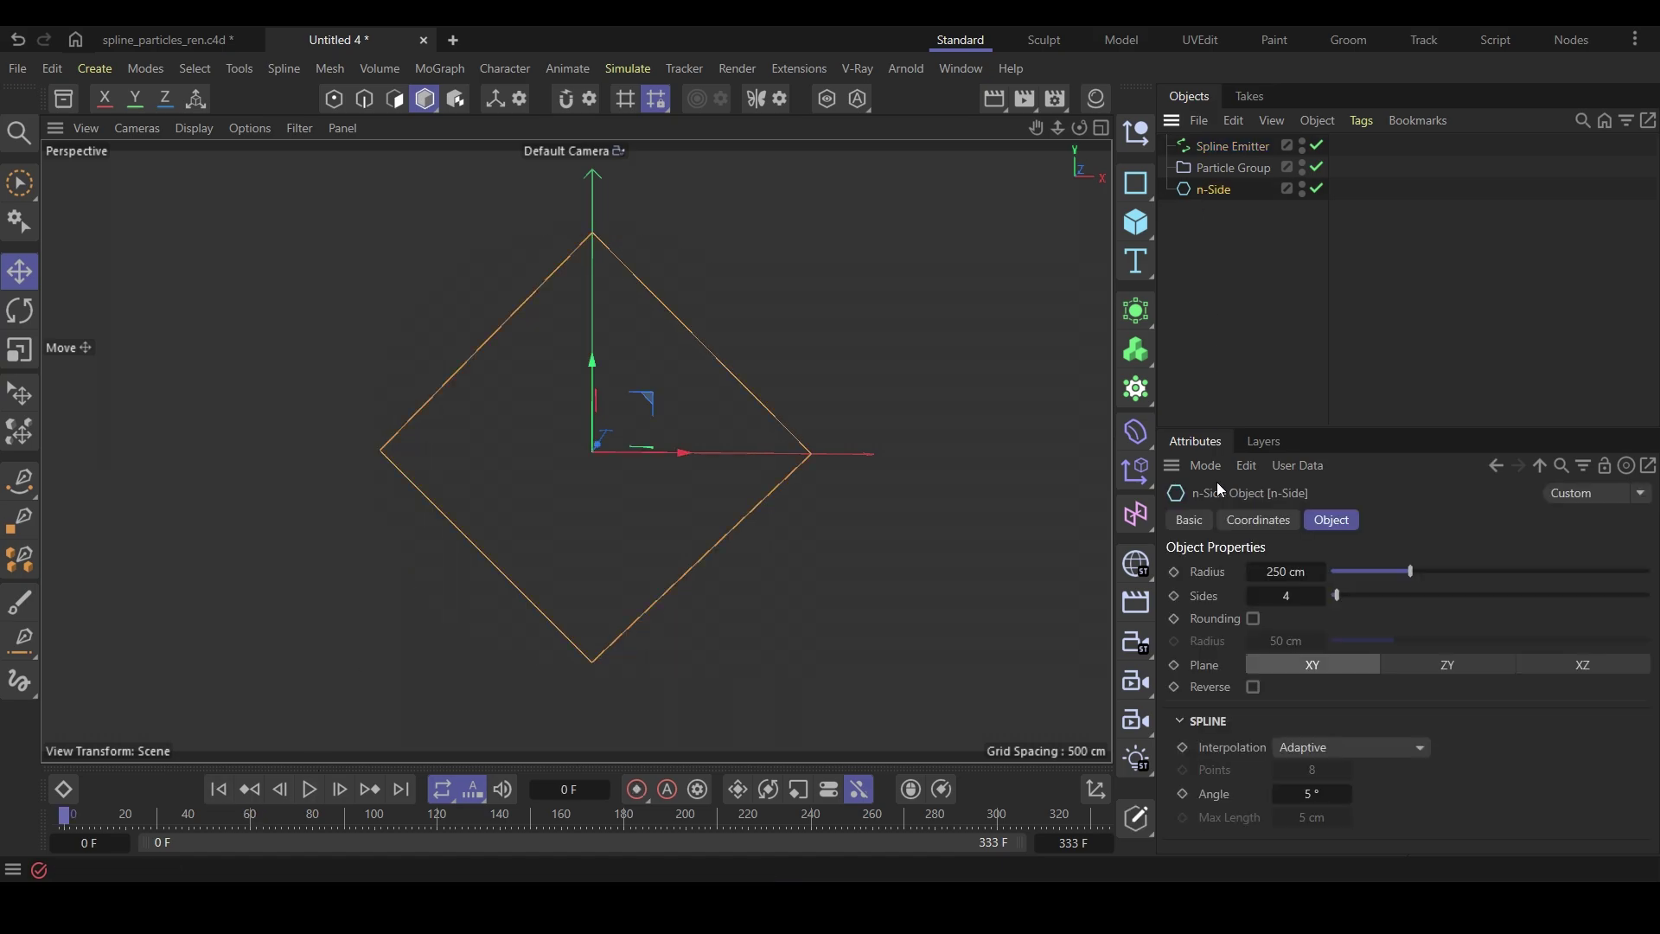
{"action": "left_click", "coordinate": [1253, 619]}
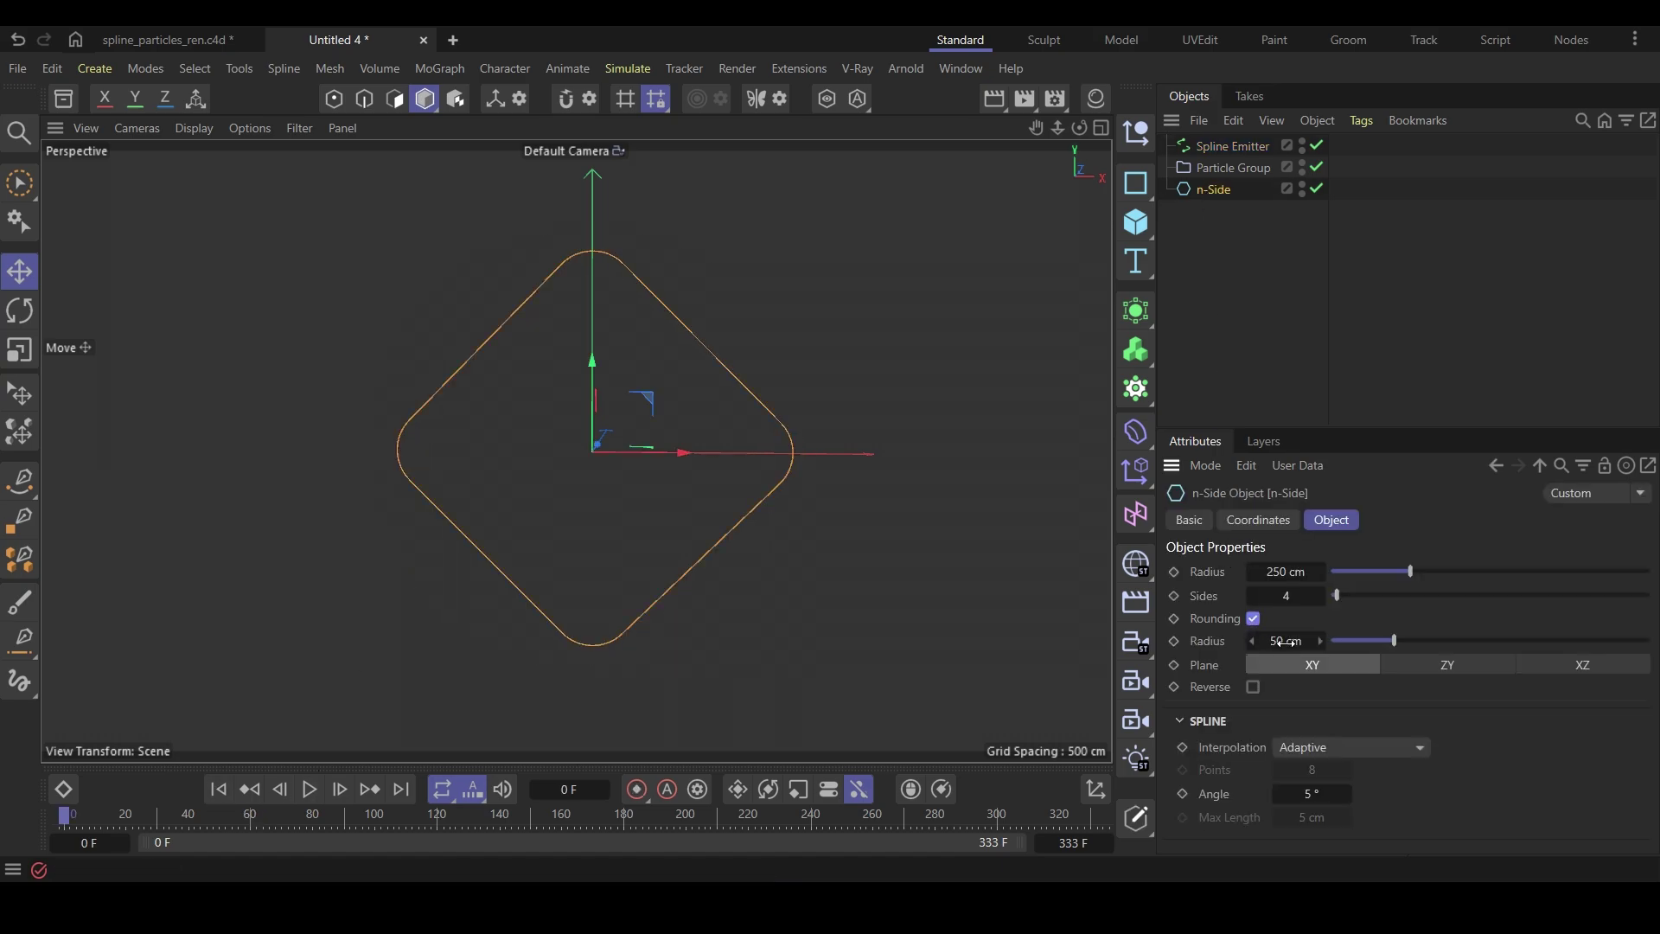
{"action": "double_click", "coordinate": [1283, 641]}
{"action": "type", "text": "15"}
{"action": "key", "text": "Return"}
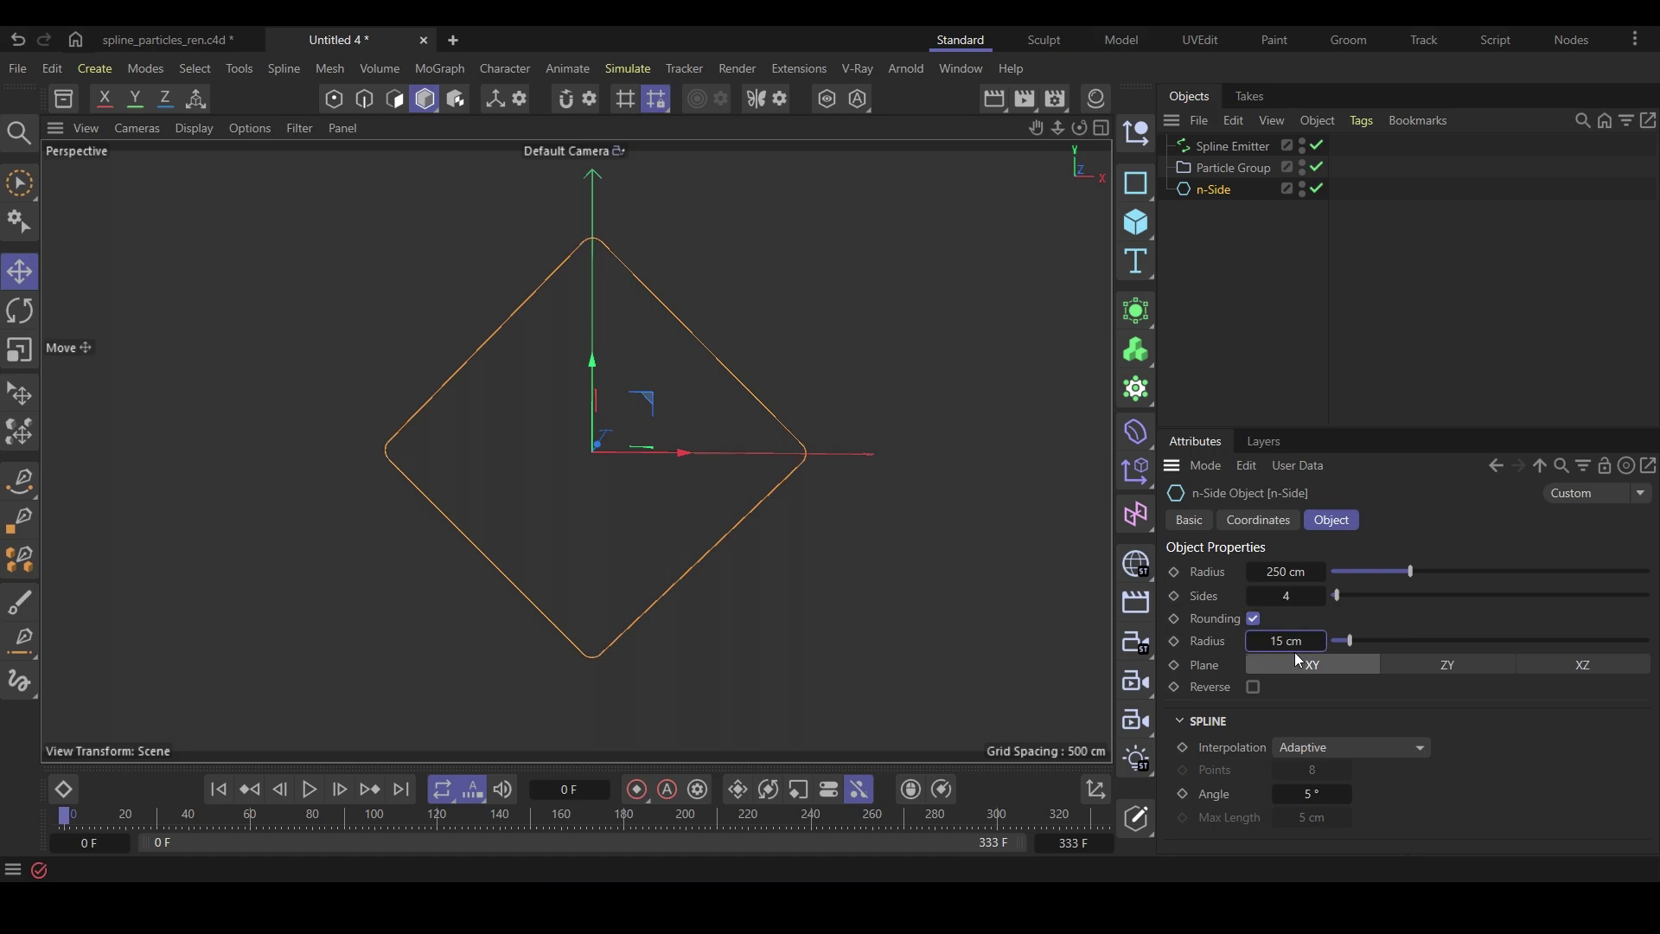
Rename the diamond spline to 'Big'
{"action": "double_click", "coordinate": [1216, 192]}
{"action": "key", "text": "Caps_Lock"}
{"action": "type", "text": "B"}
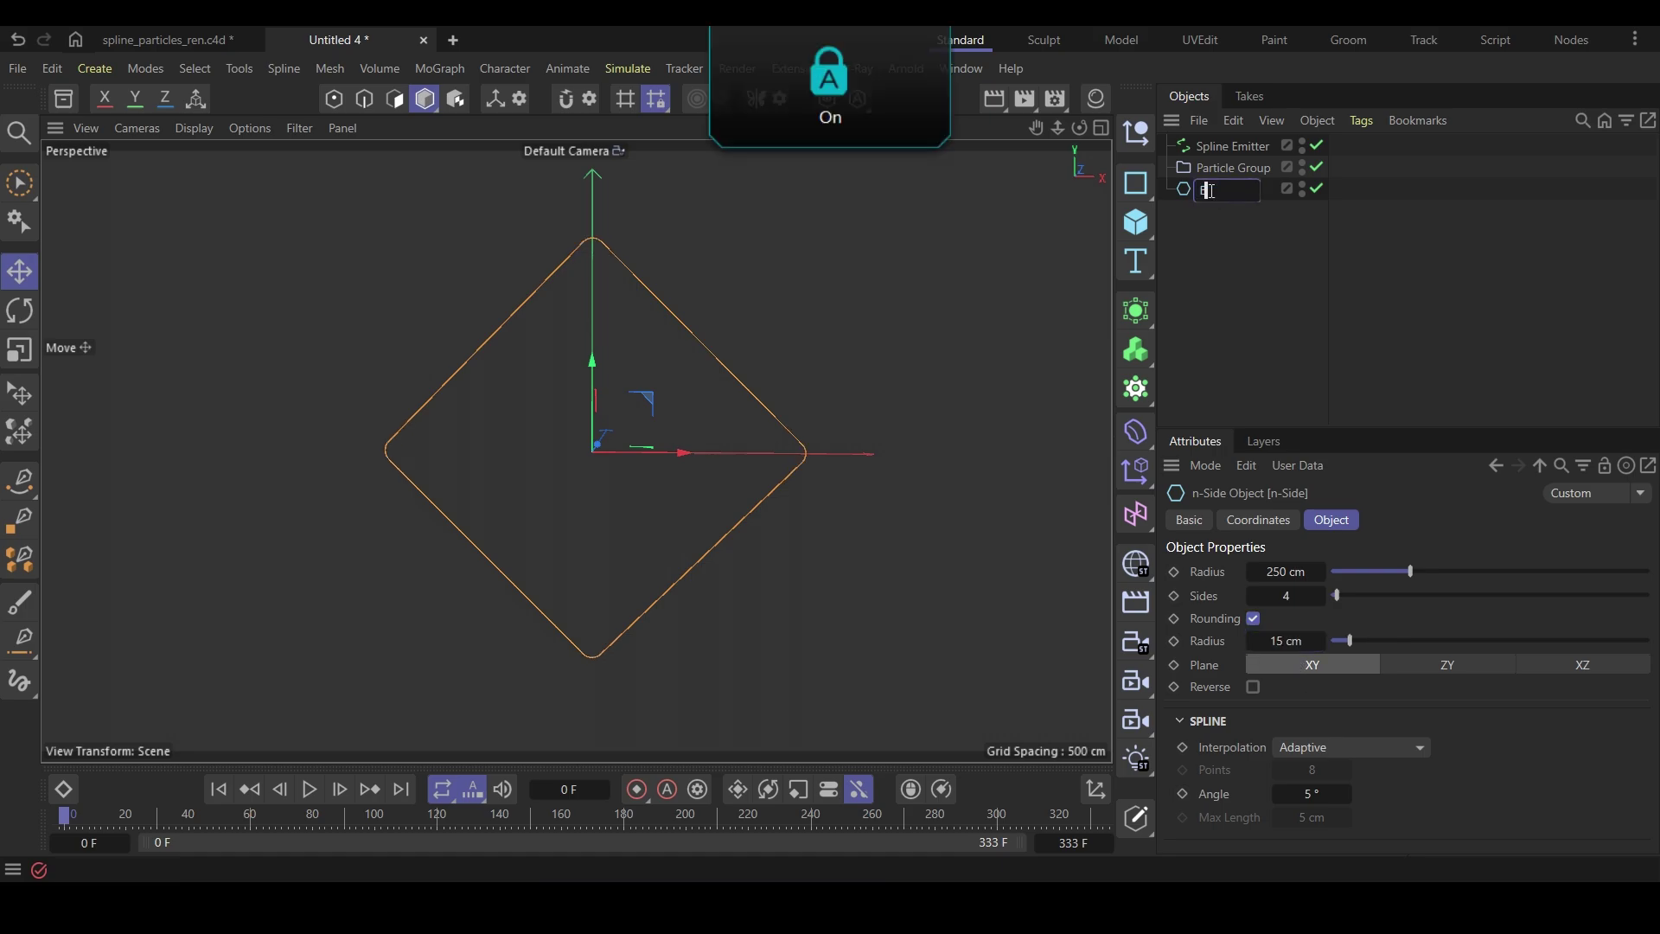
{"action": "key", "text": "Caps_Lock"}
{"action": "type", "text": "ig"}
{"action": "key", "text": "Return"}
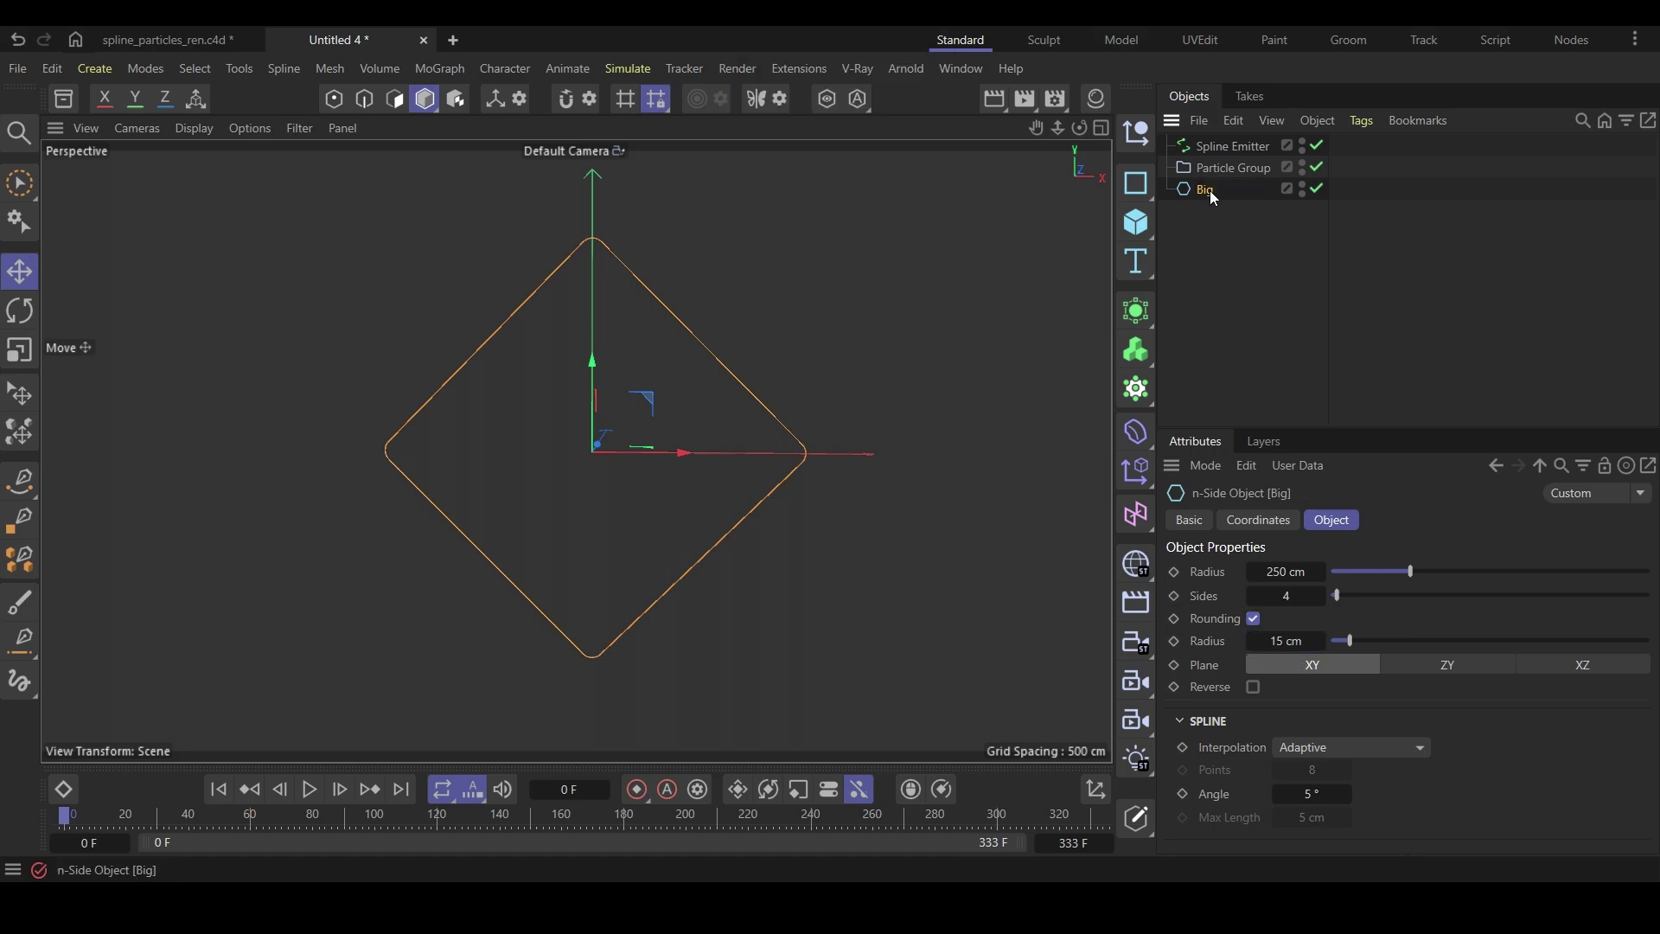
Duplicate Big as 'Small' and move the emitter and particle group below it
{"action": "left_click_drag", "start_coordinate": [1213, 198], "coordinate": [1213, 216], "text": "ctrl"}
{"action": "double_click", "coordinate": [1212, 215]}
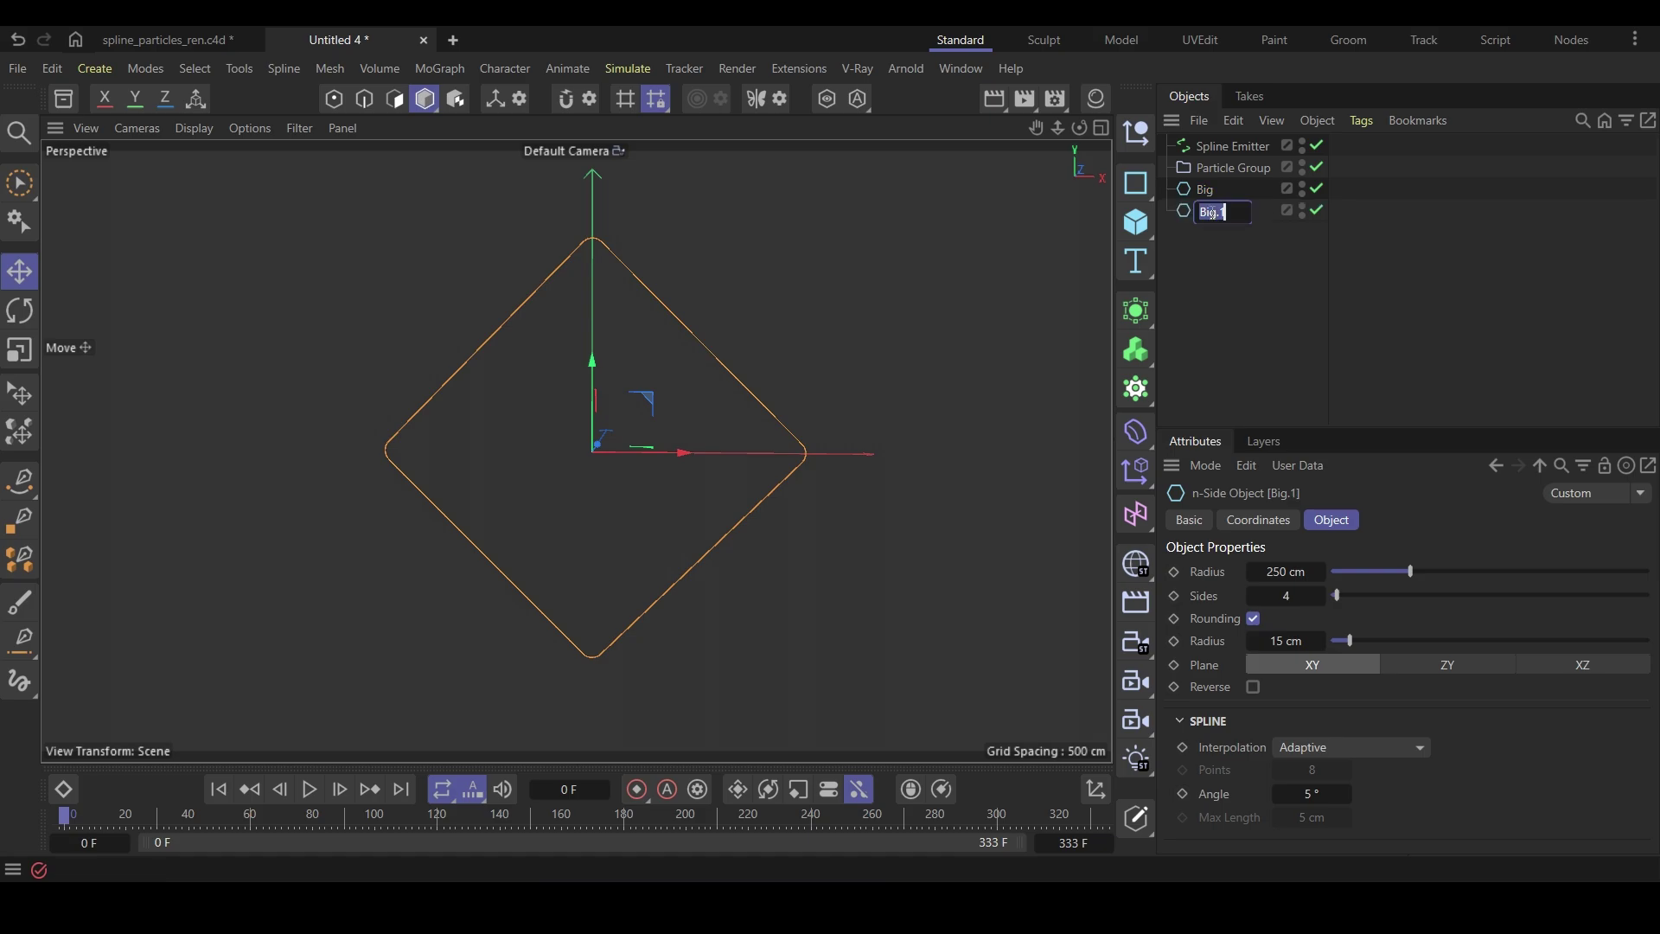
{"action": "key", "text": "Caps_Lock"}
{"action": "type", "text": "S"}
{"action": "key", "text": "Caps_Lock"}
{"action": "type", "text": "mall"}
{"action": "key", "text": "Return"}
{"action": "left_click", "coordinate": [1228, 167]}
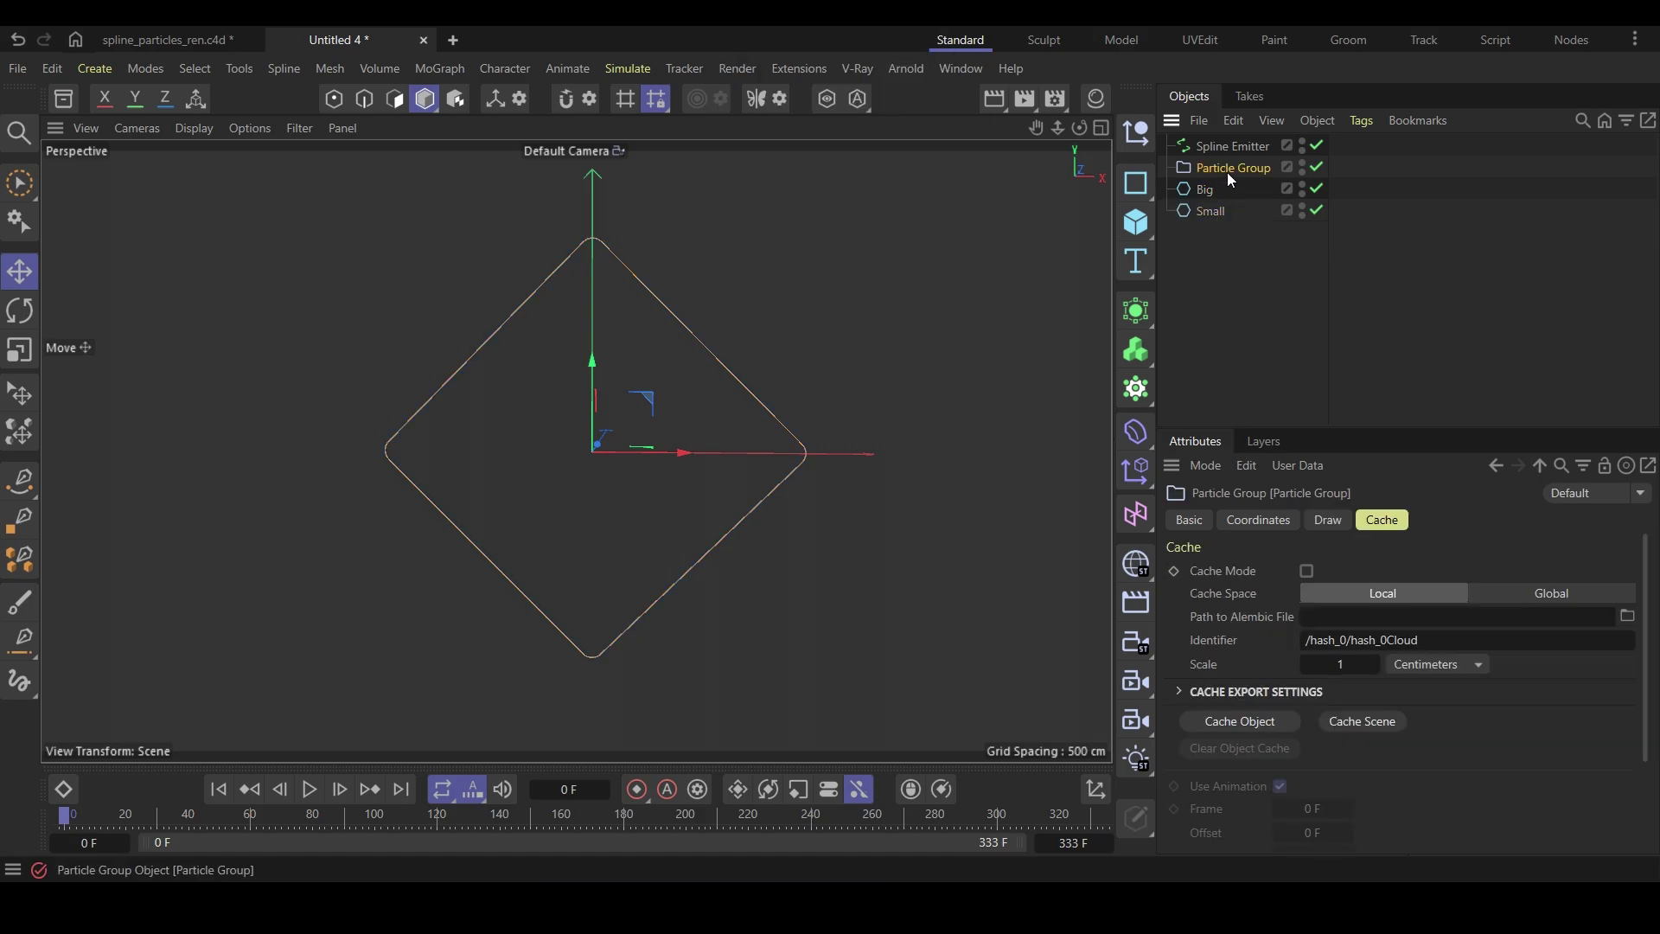
{"action": "left_click", "coordinate": [1228, 148], "text": "shift"}
{"action": "left_click_drag", "start_coordinate": [1226, 149], "coordinate": [1210, 249]}
Give the Small spline a 115 cm radius and 10 cm corner rounding
{"action": "left_click", "coordinate": [1211, 168]}
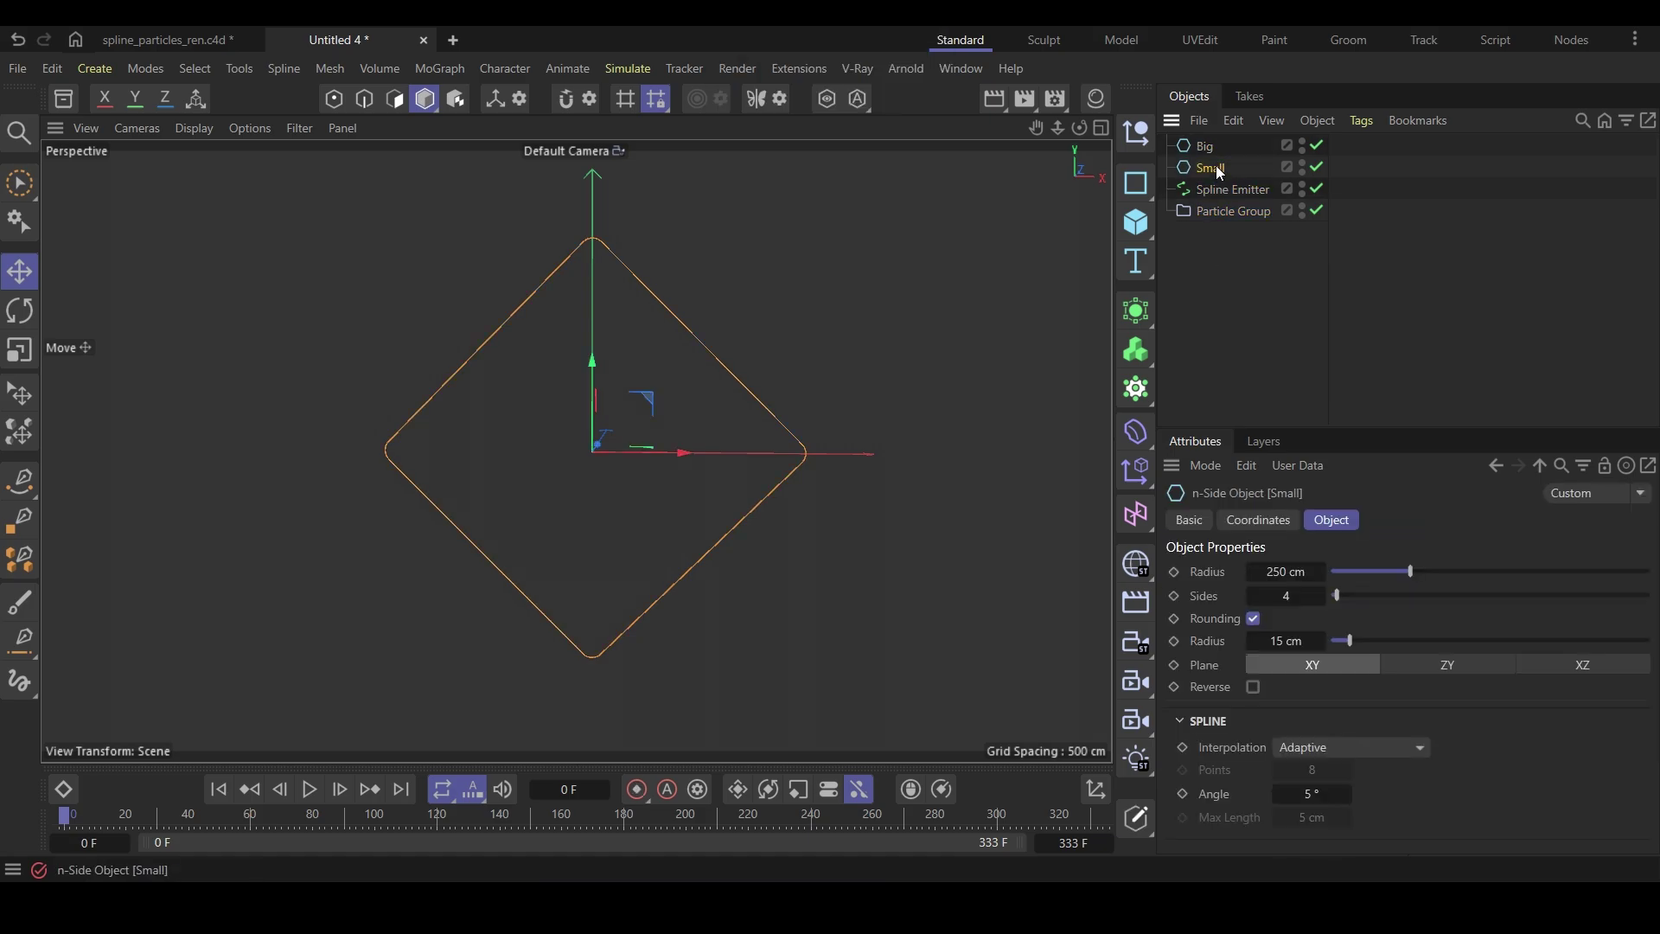
{"action": "left_click_drag", "start_coordinate": [1298, 573], "coordinate": [1287, 571]}
{"action": "double_click", "coordinate": [1288, 572]}
{"action": "type", "text": "1110"}
{"action": "key", "text": "Return"}
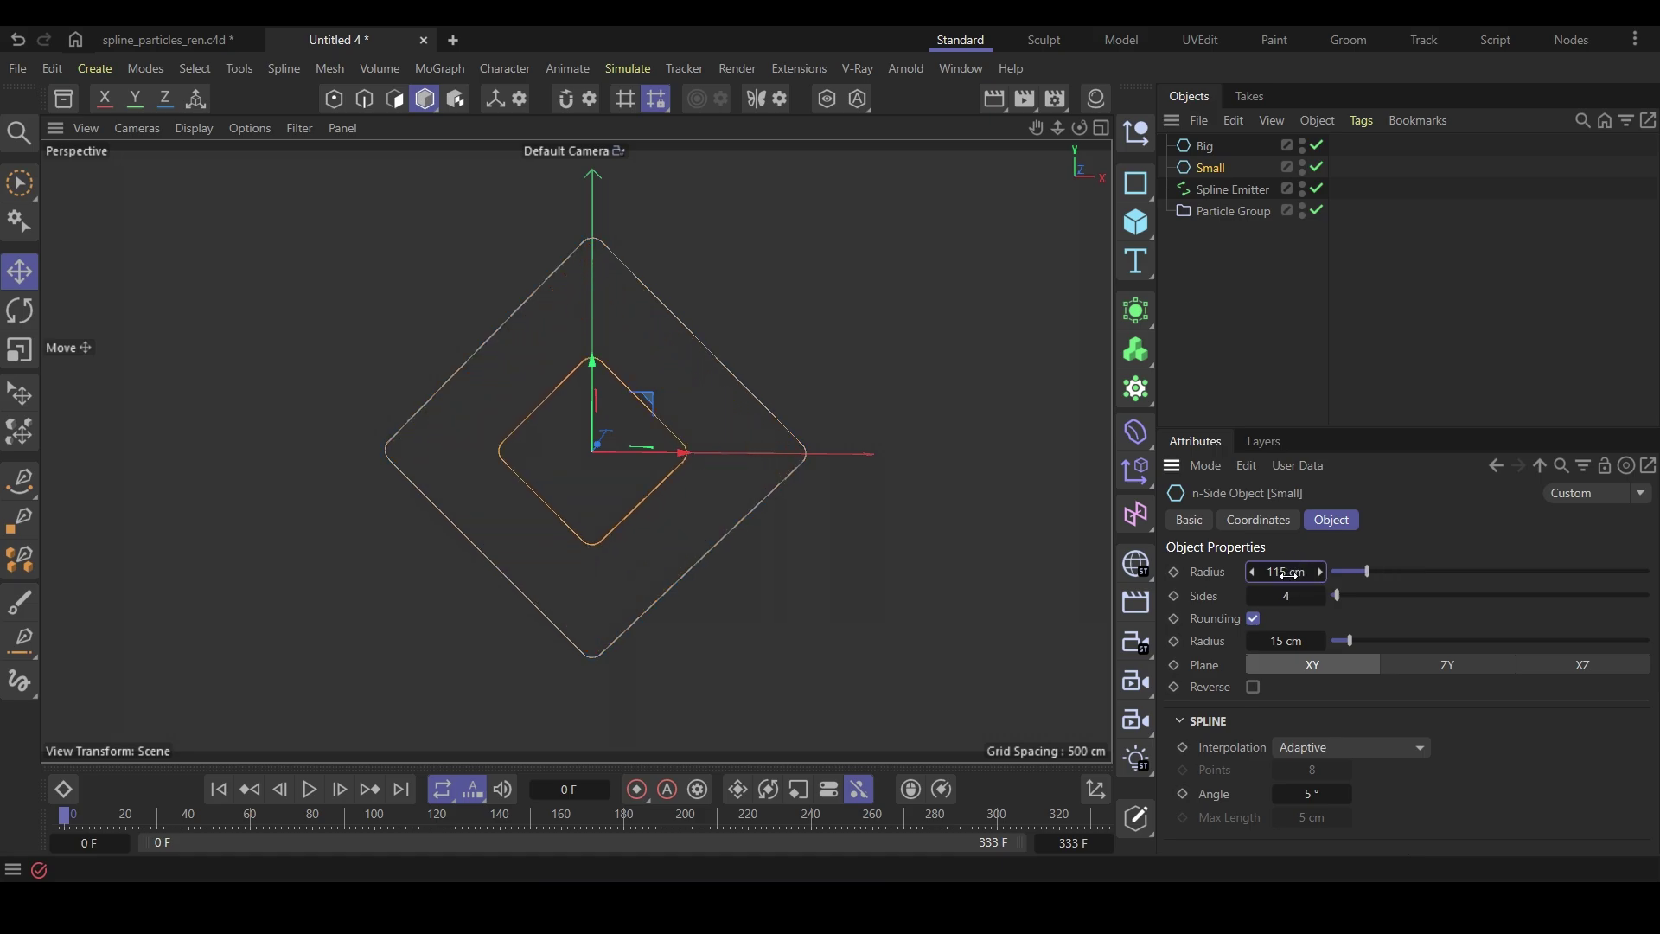
{"action": "left_click", "coordinate": [1291, 641]}
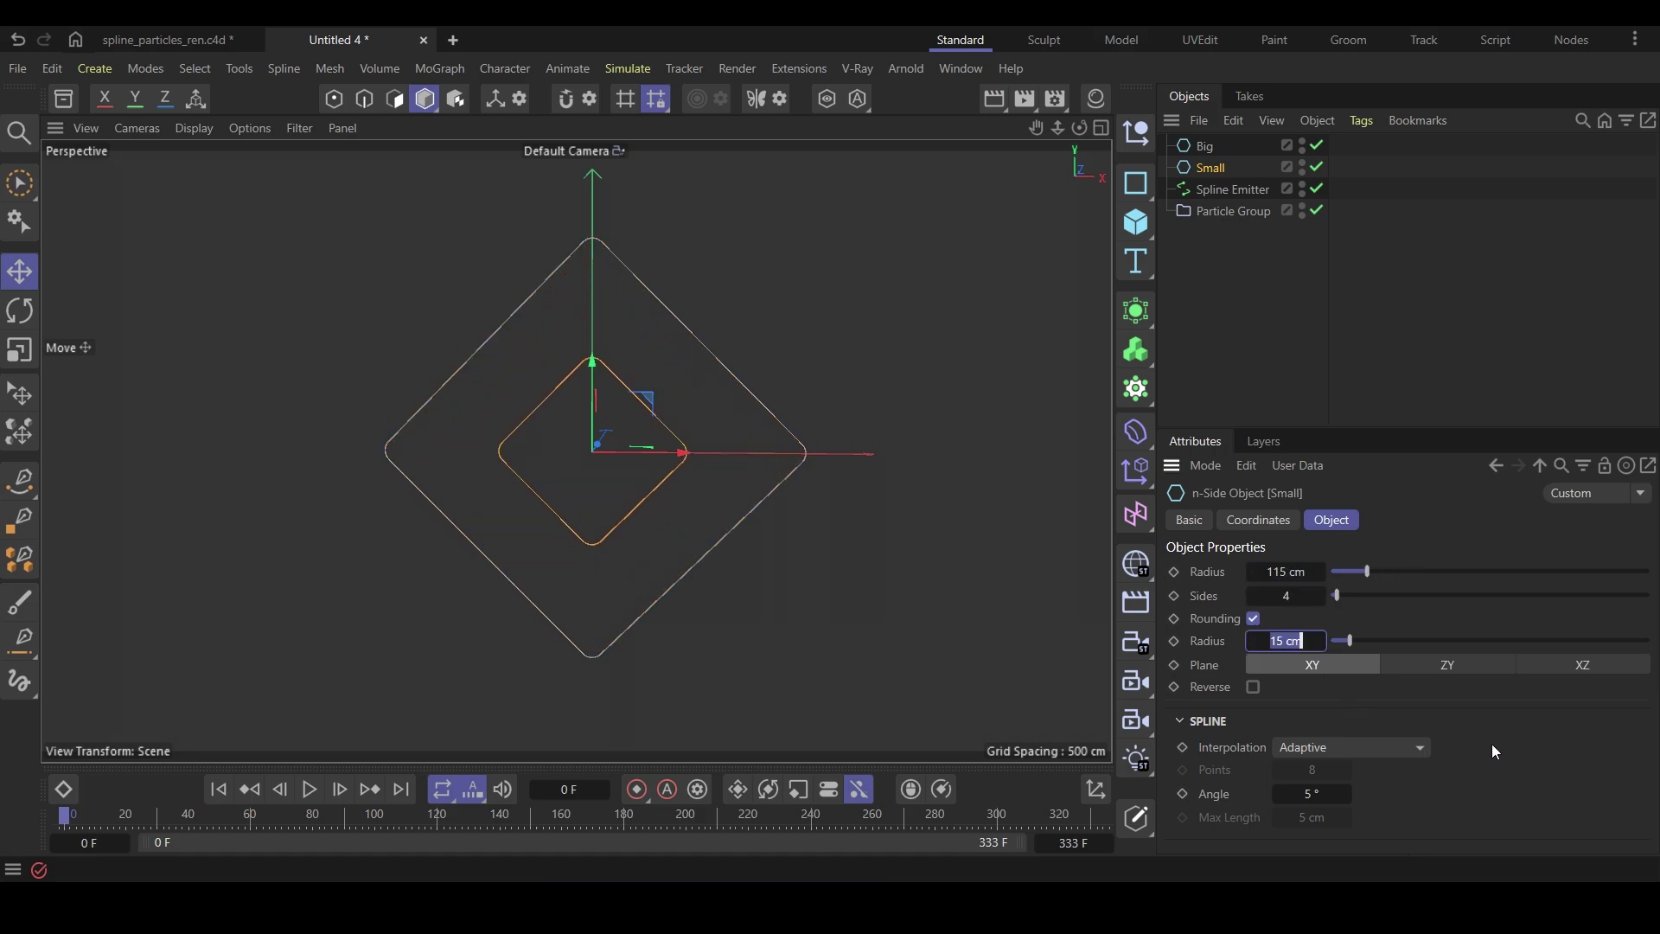
{"action": "type", "text": "10"}
{"action": "key", "text": "Return"}
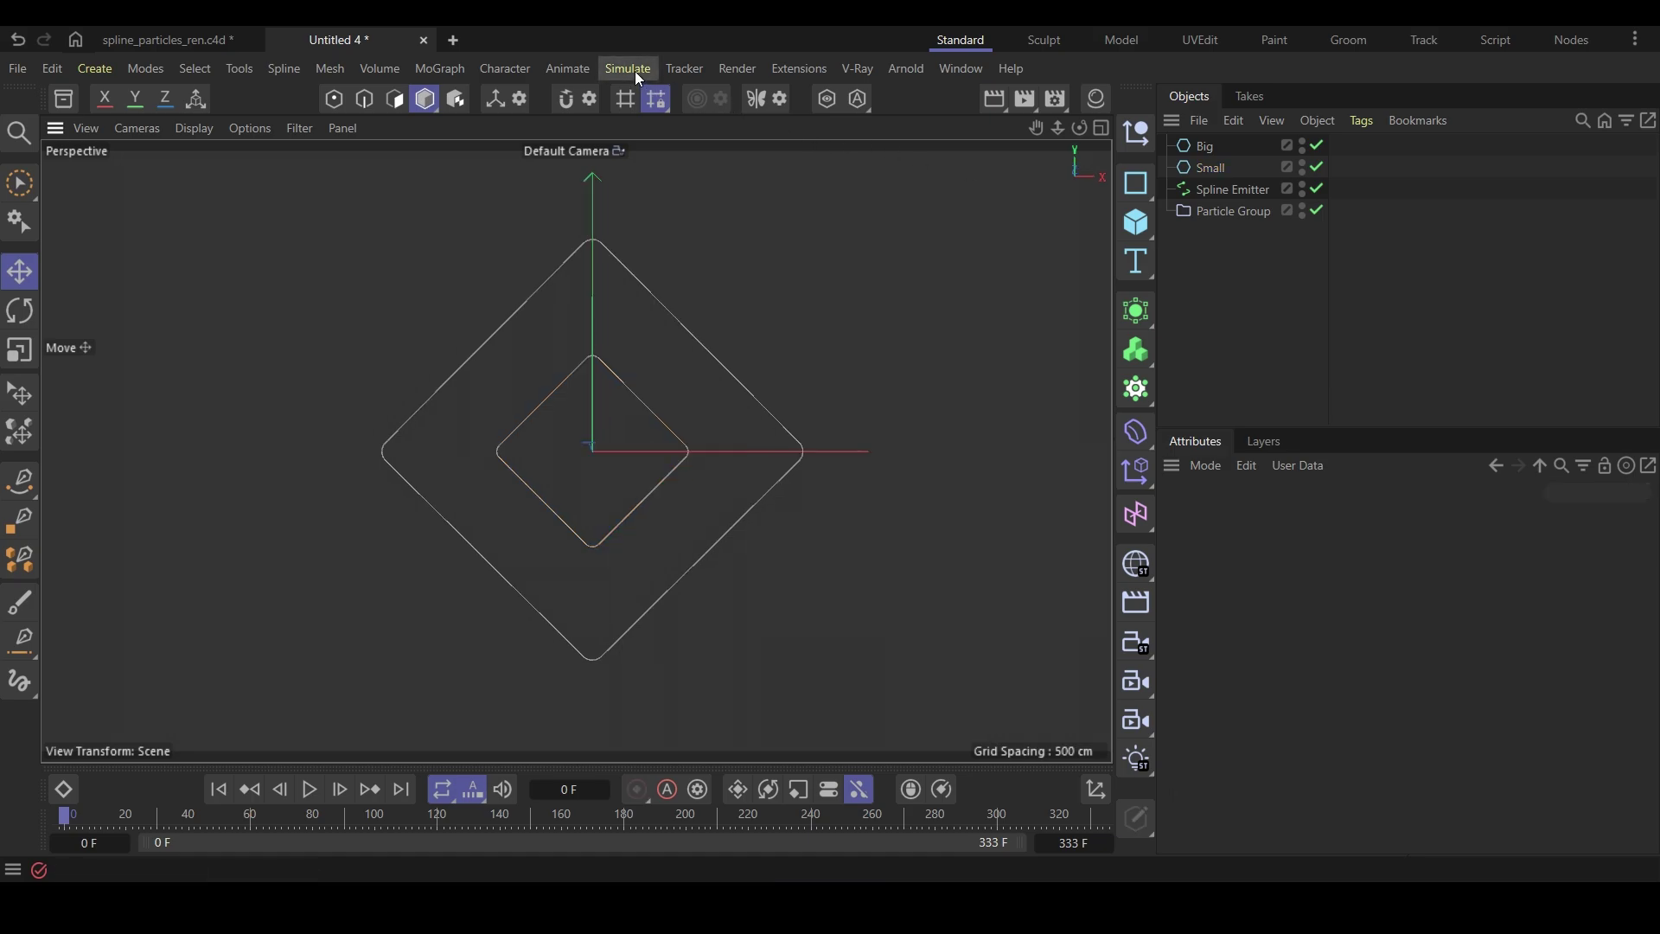
Add a Follow Spline modifier inside the Particle Group, targeting the Small spline
{"action": "left_click", "coordinate": [635, 71]}
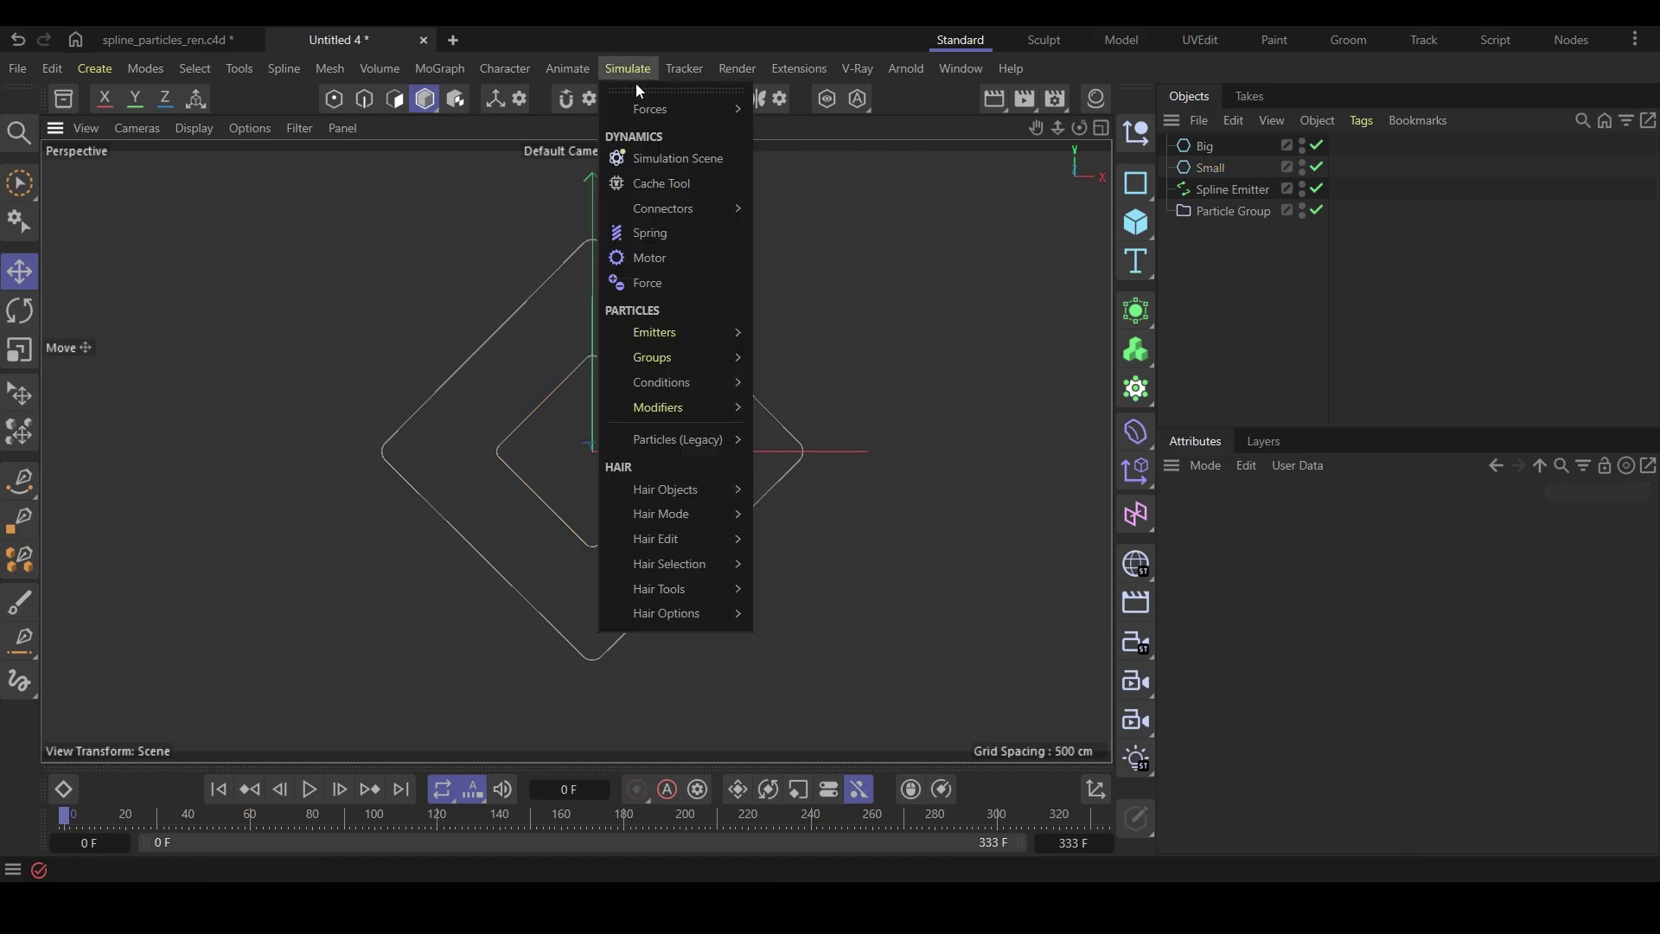
{"action": "mouse_move", "coordinate": [683, 422]}
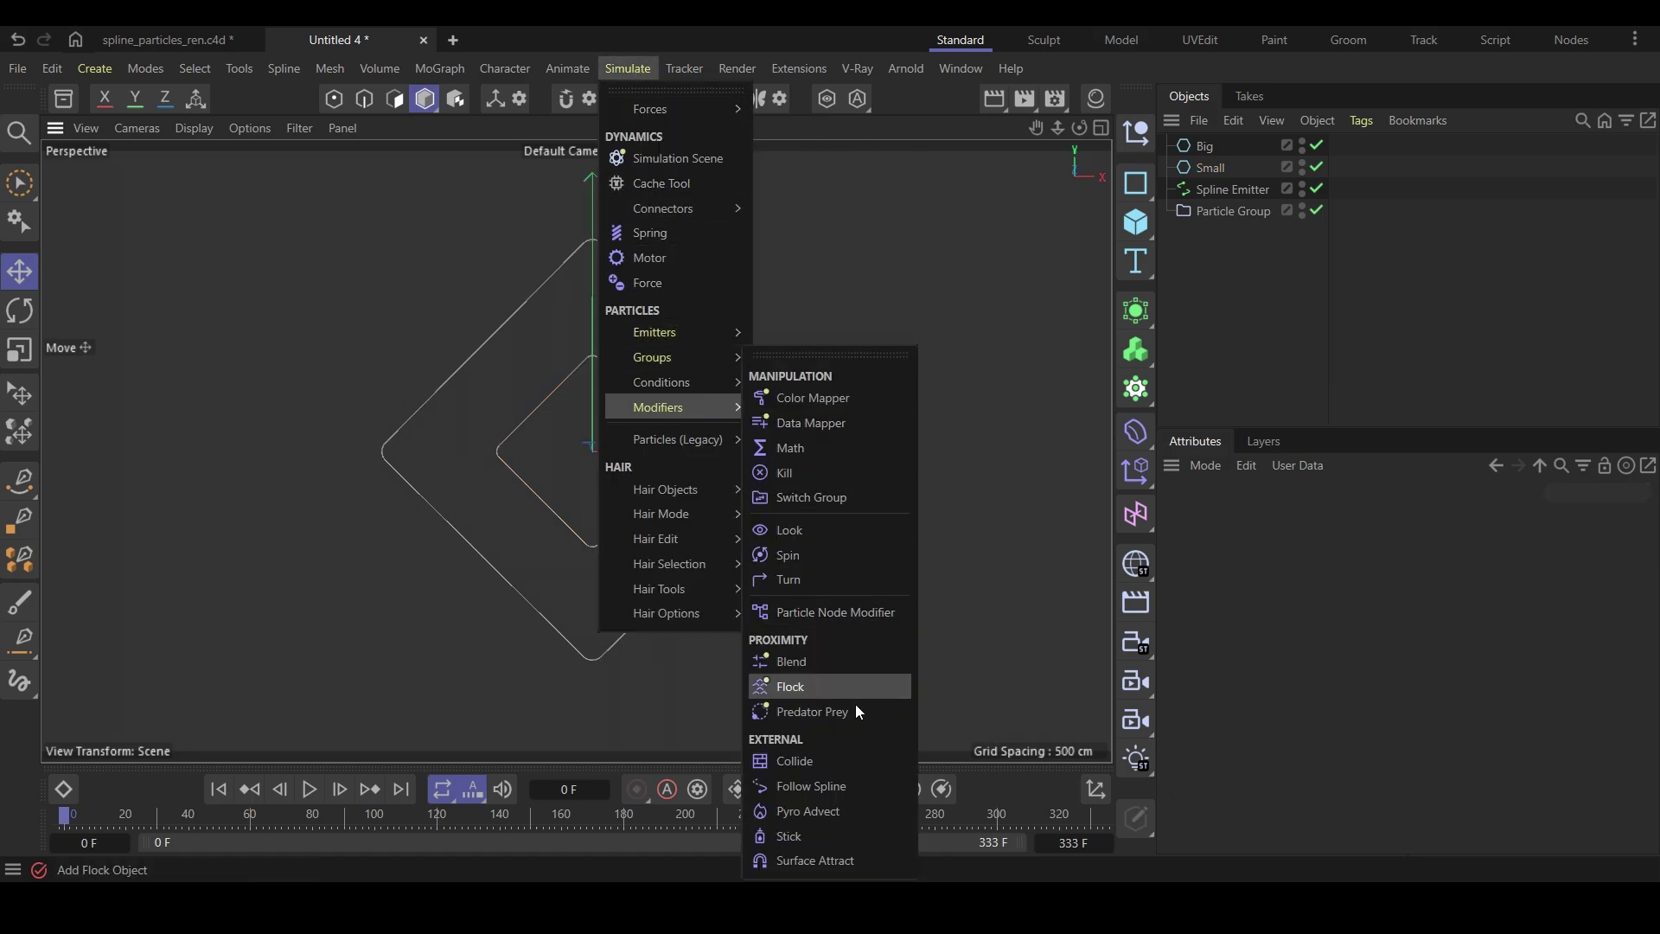
{"action": "left_click", "coordinate": [849, 789]}
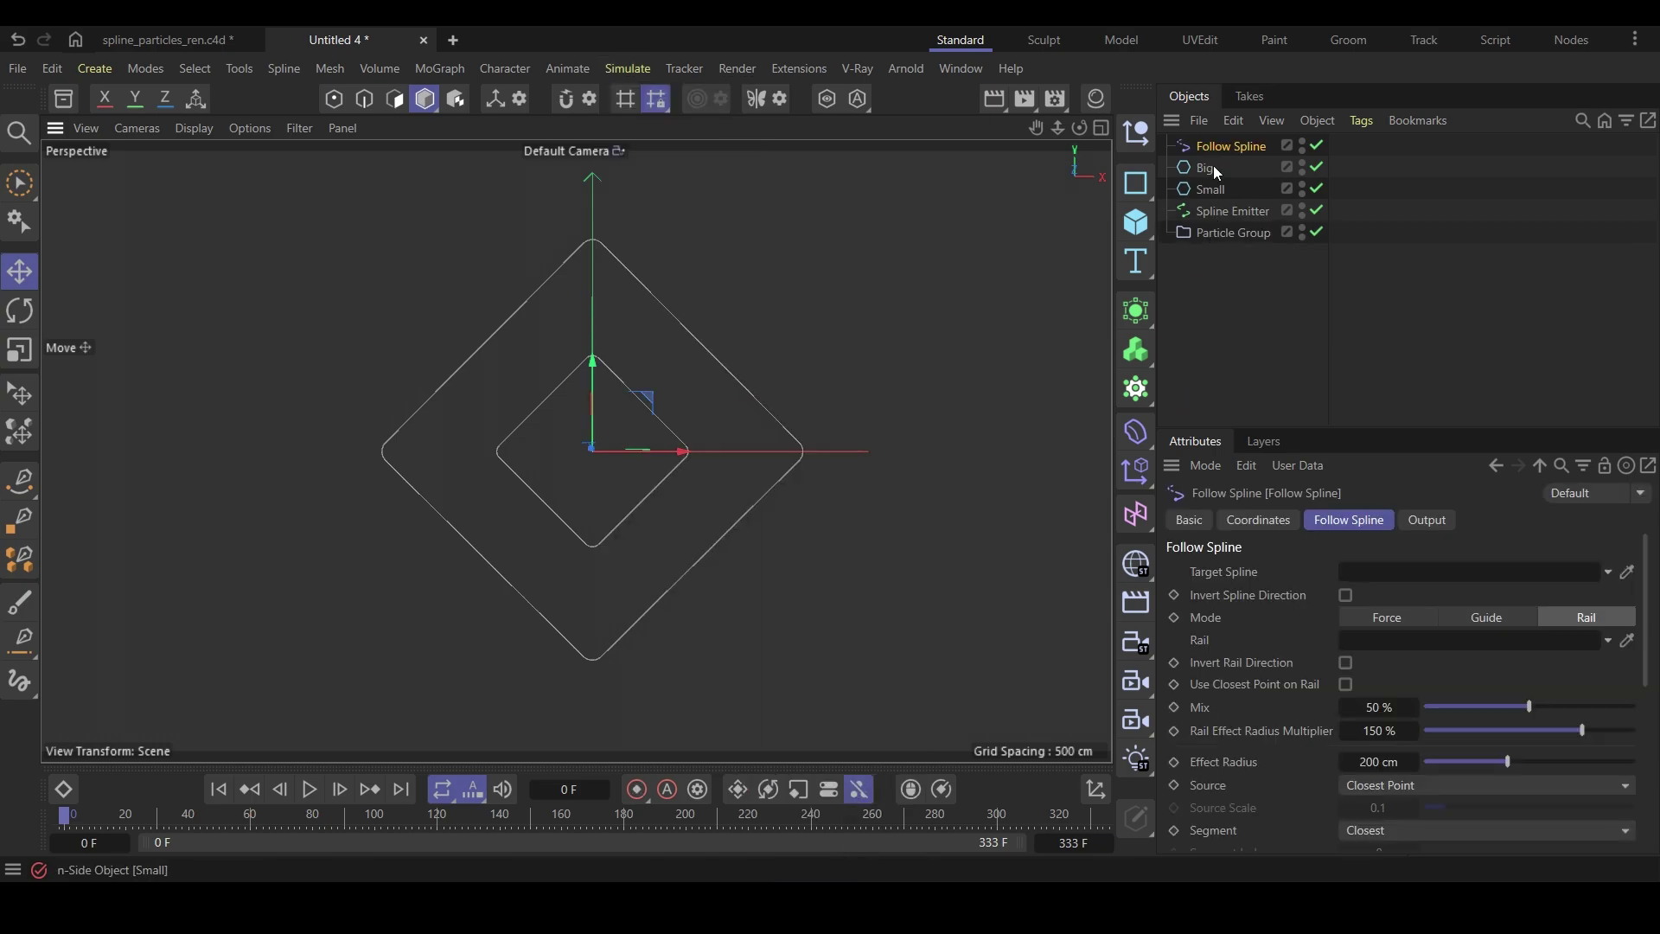
{"action": "left_click_drag", "start_coordinate": [1213, 143], "coordinate": [1228, 232]}
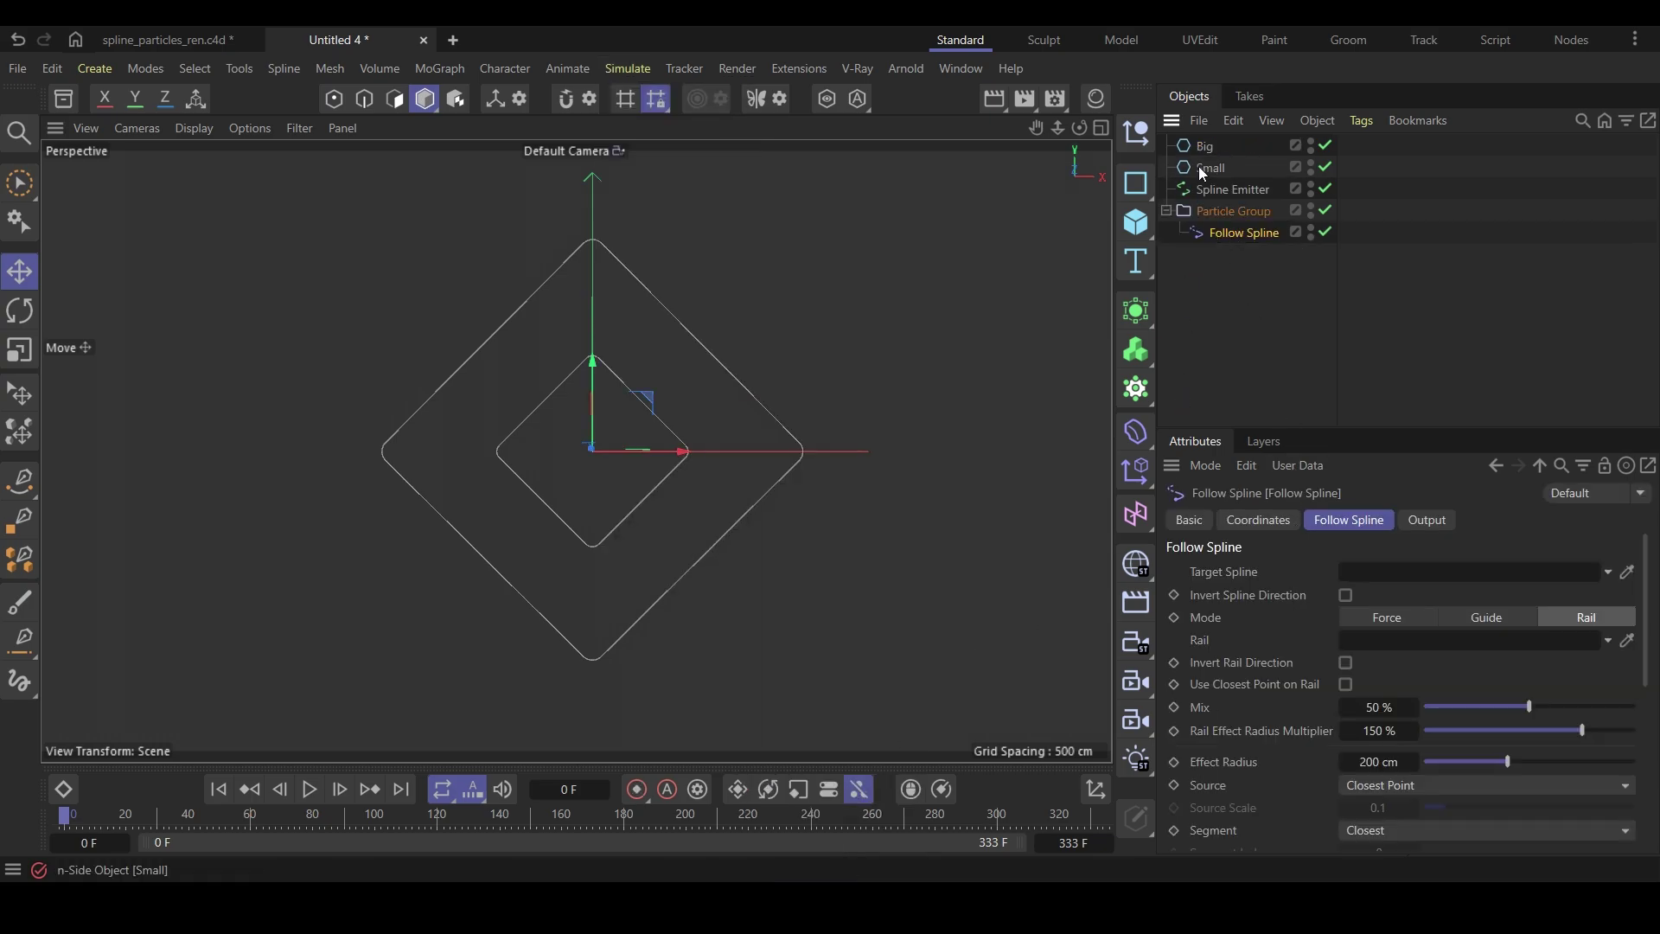
{"action": "left_click_drag", "start_coordinate": [1203, 174], "coordinate": [1359, 578]}
Preview the particle flow, then stop and rewind to the first frame
{"action": "left_click", "coordinate": [311, 790]}
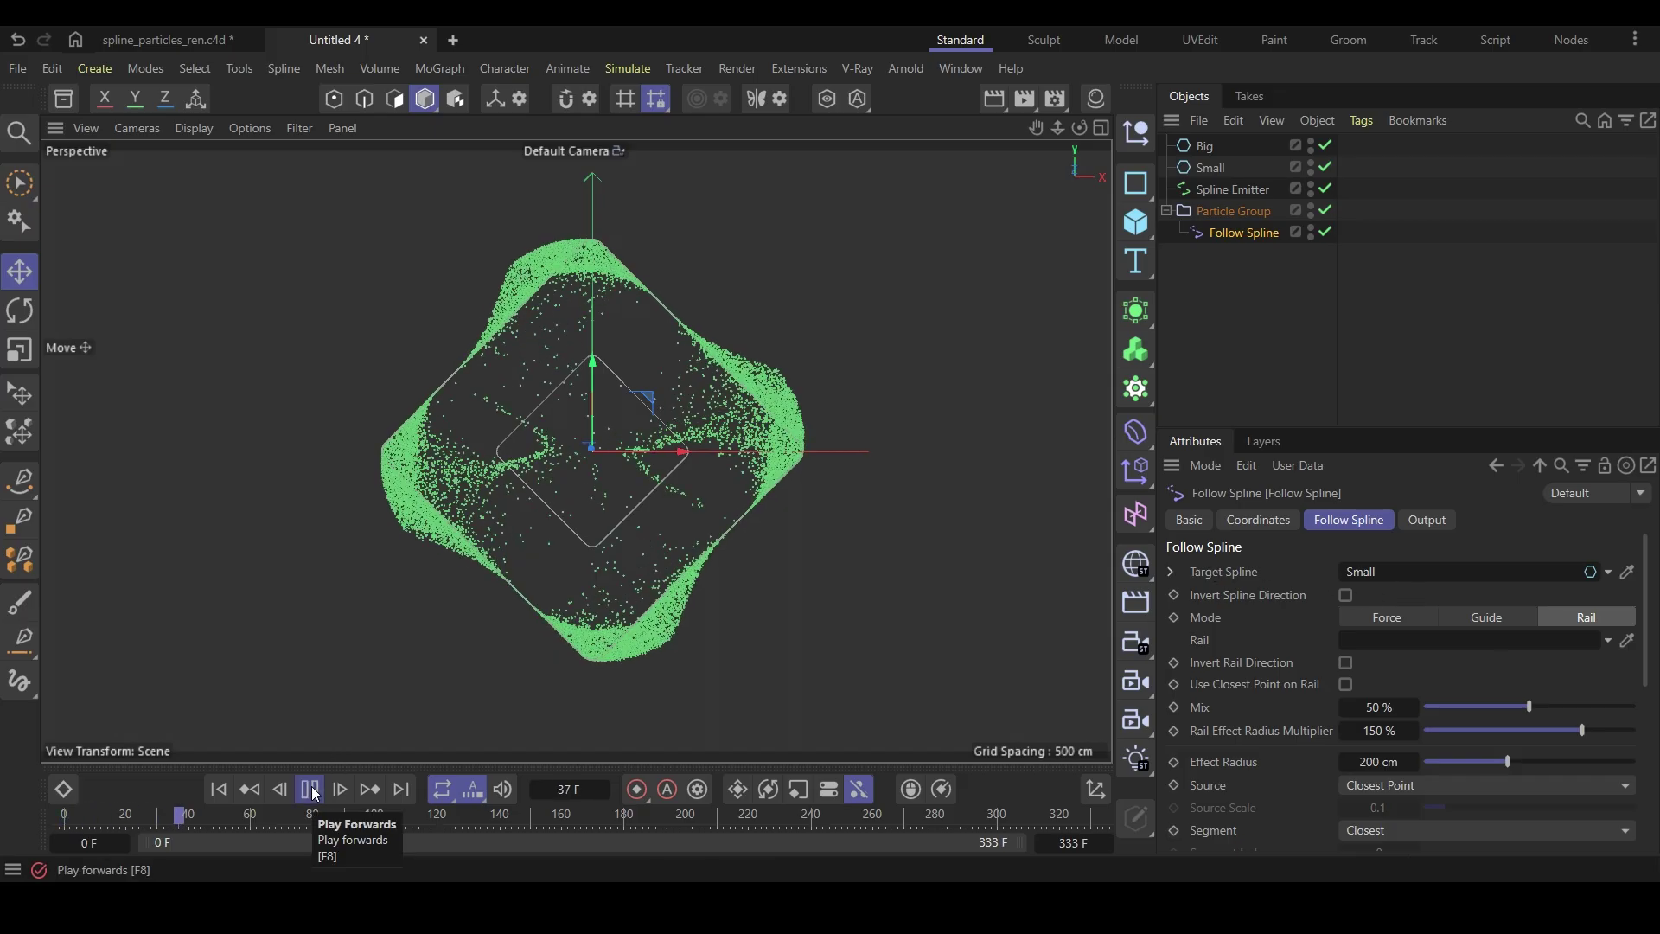
{"action": "left_click_drag", "start_coordinate": [644, 563], "coordinate": [683, 558], "text": "alt"}
{"action": "left_click", "coordinate": [308, 790]}
{"action": "left_click", "coordinate": [219, 789]}
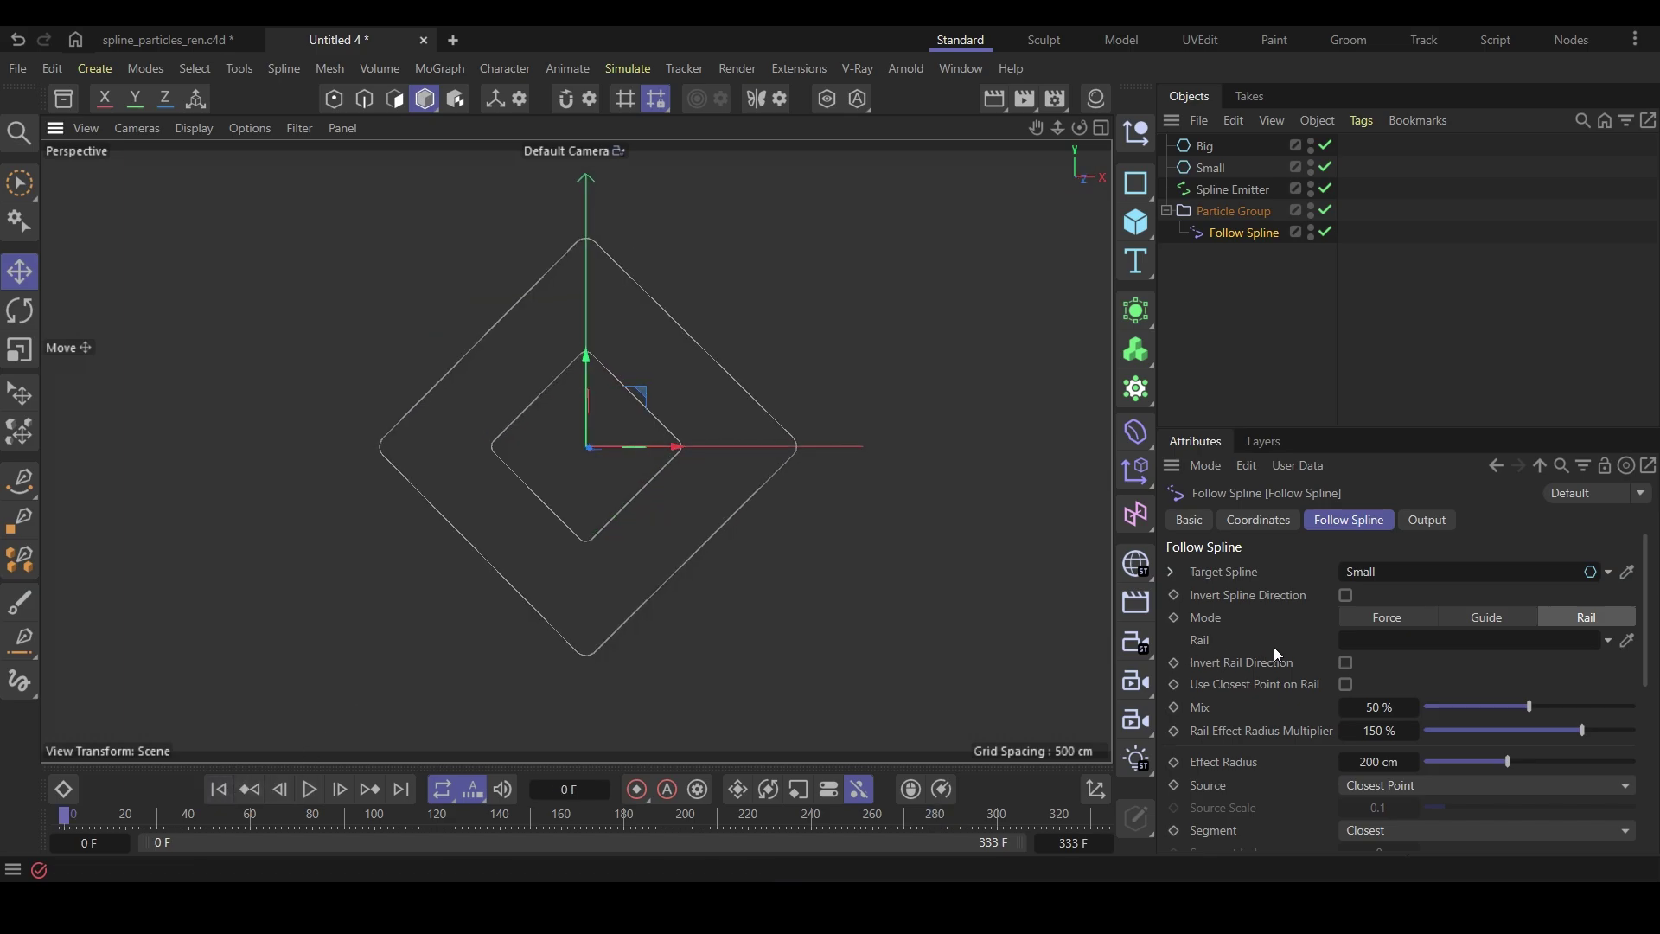
Set Follow Spline to Guide mode with 300 cm effect radius and attract strength 2
{"action": "left_click", "coordinate": [1488, 619]}
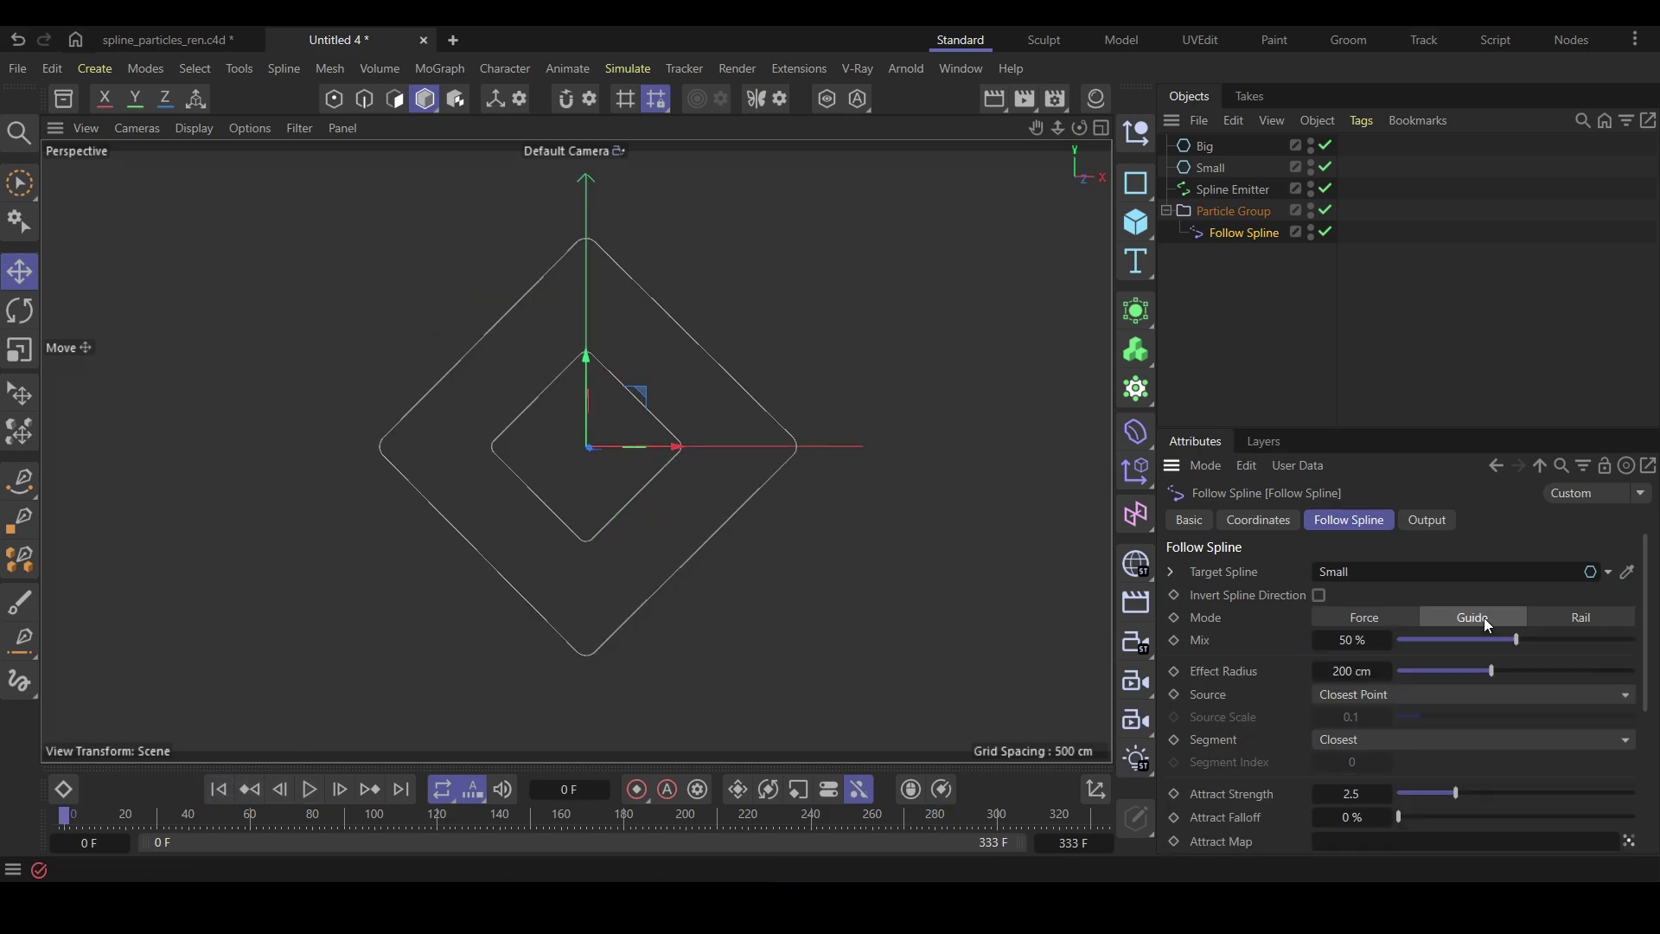
{"action": "left_click", "coordinate": [1352, 673]}
{"action": "type", "text": "300"}
{"action": "key", "text": "Return"}
{"action": "scroll", "coordinate": [1253, 739], "scroll_direction": "down", "scroll_amount": 3}
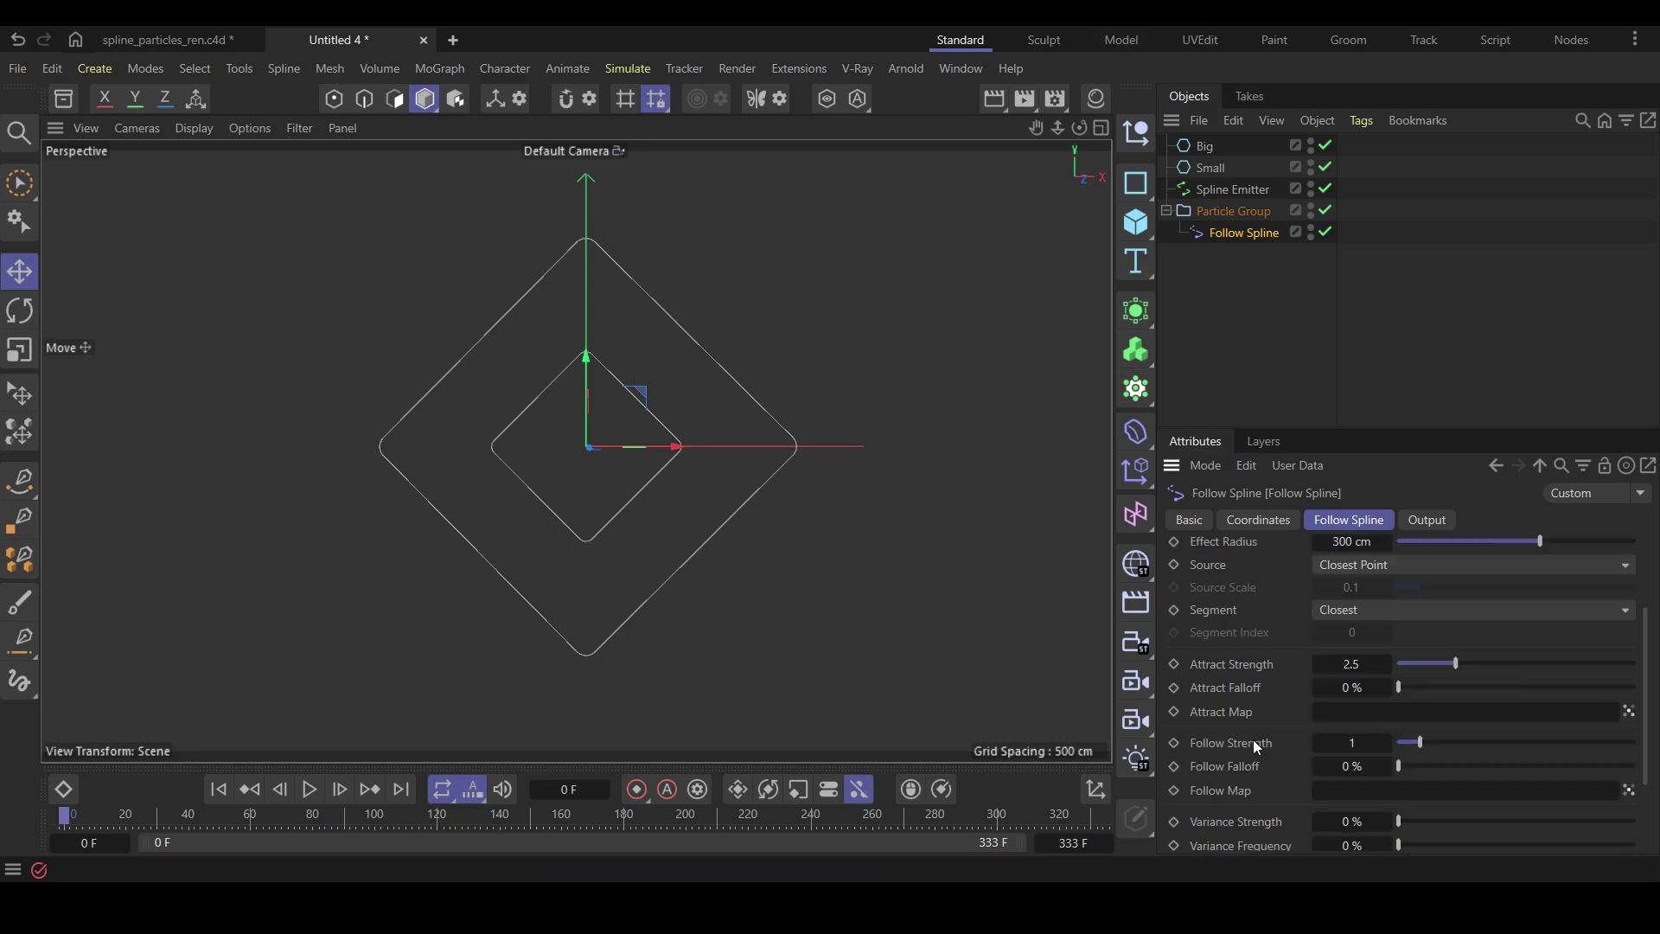
{"action": "left_click", "coordinate": [1354, 664]}
{"action": "type", "text": "2"}
{"action": "key", "text": "Return"}
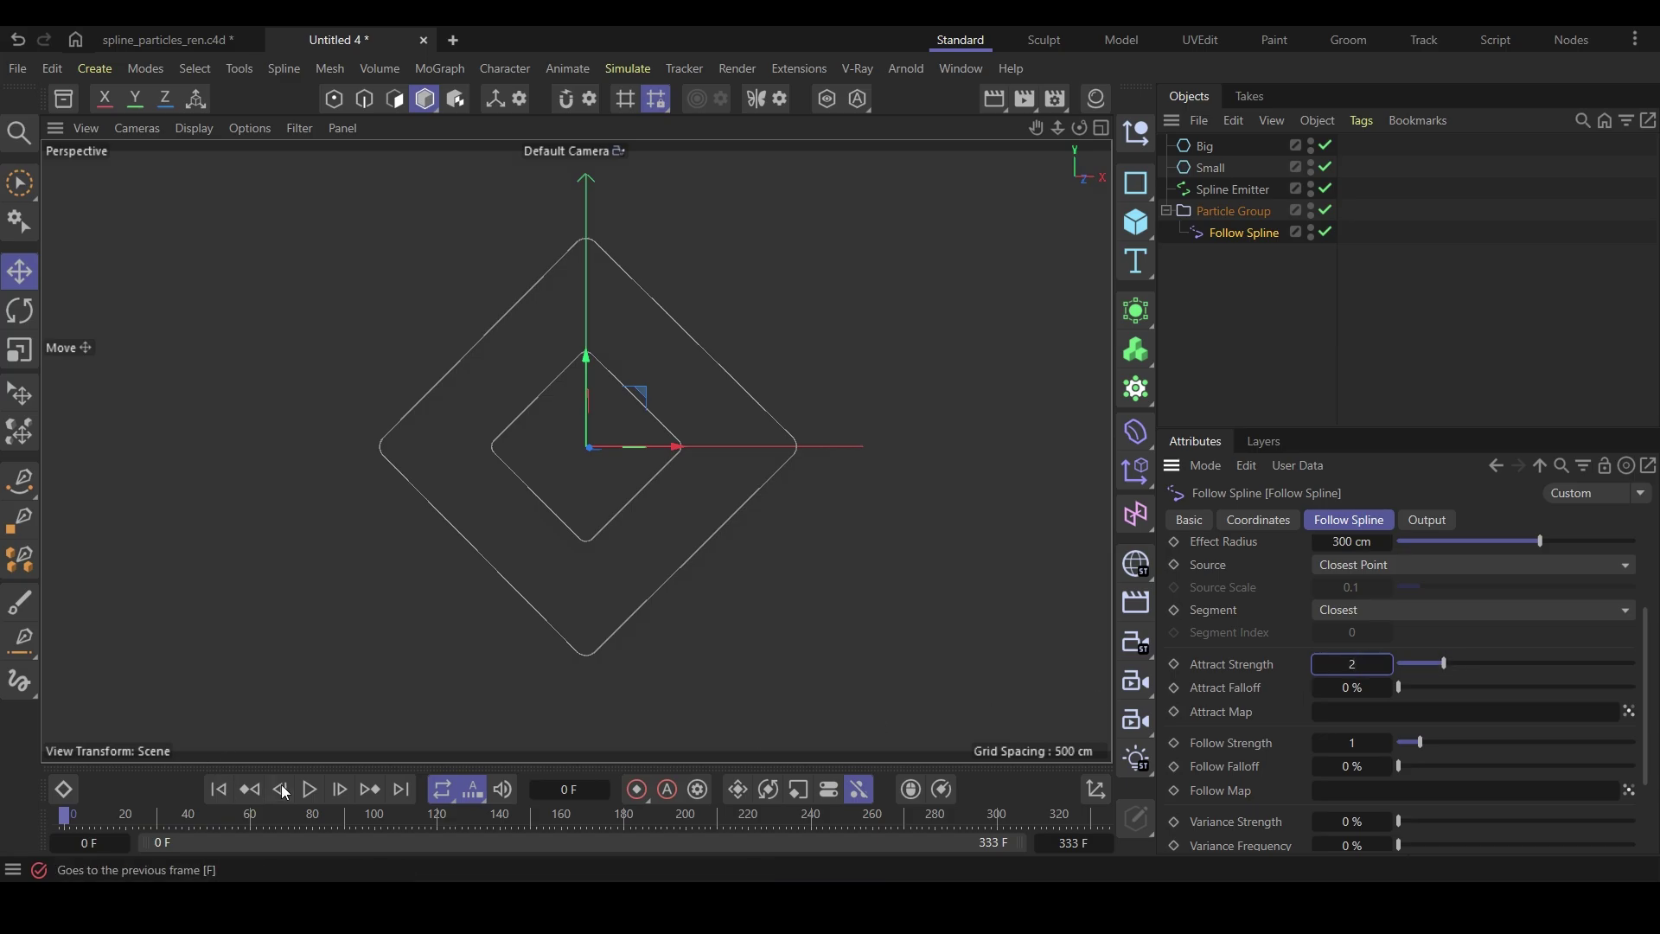
Play the simulation and orbit around the diamond to inspect the guided particles
{"action": "left_click", "coordinate": [310, 789]}
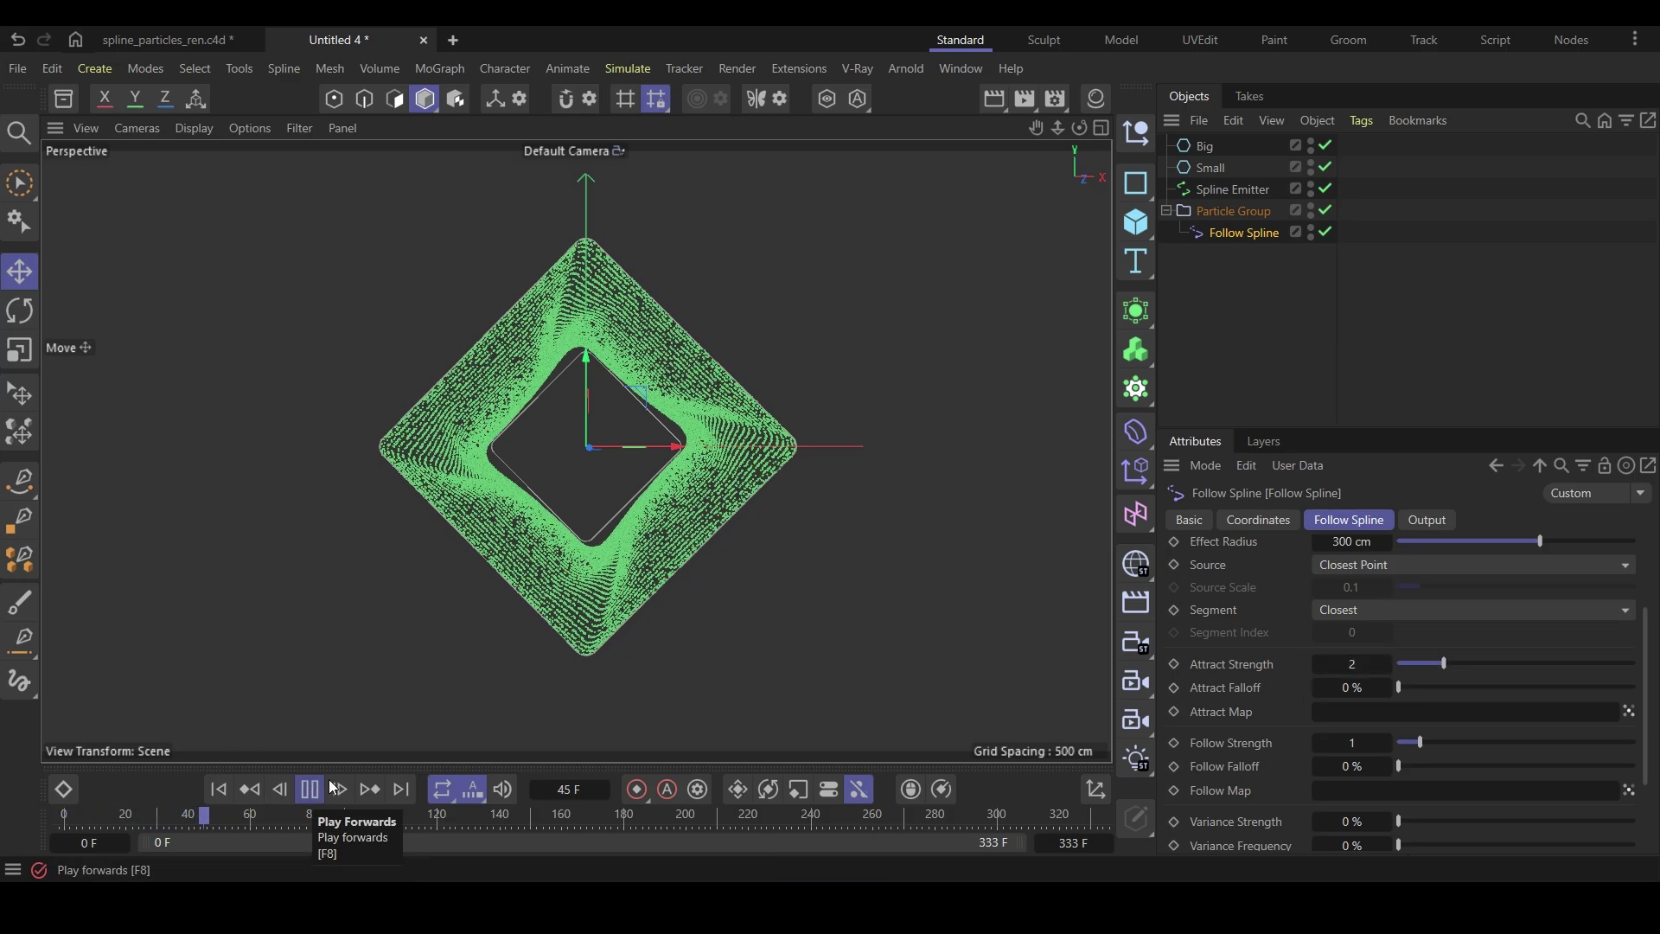
{"action": "left_click_drag", "start_coordinate": [572, 572], "coordinate": [376, 608], "text": "alt"}
{"action": "left_click_drag", "start_coordinate": [605, 546], "coordinate": [889, 494], "text": "alt"}
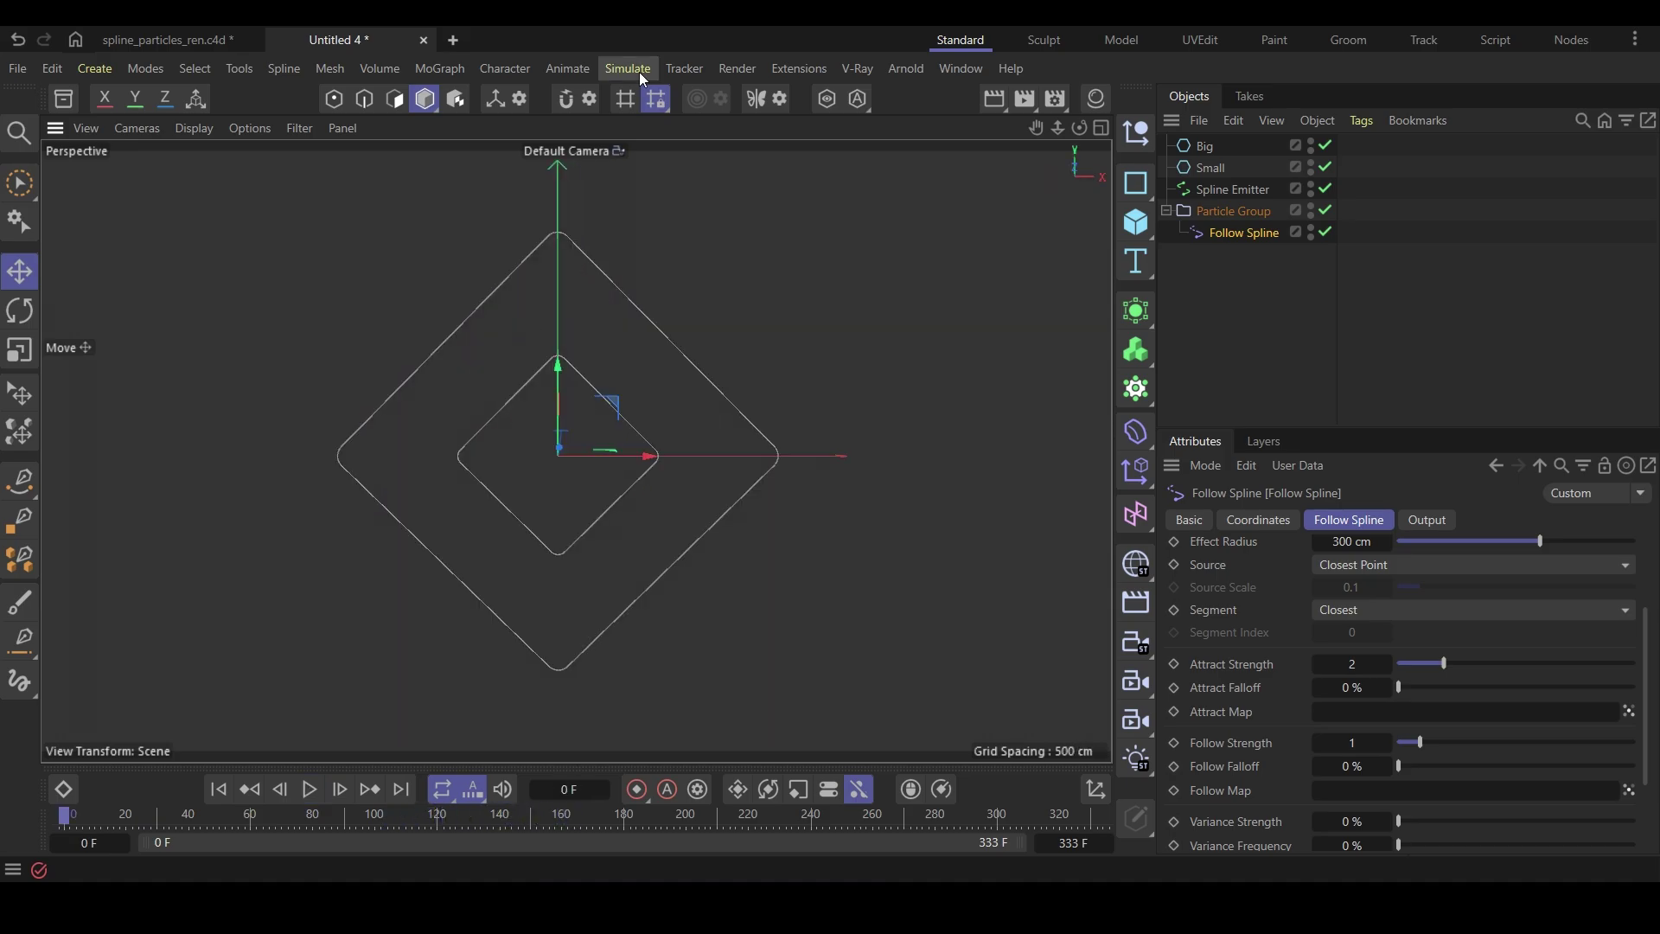
Add a Friction force of strength 60 under Follow Spline in the Particle Group
{"action": "left_click", "coordinate": [627, 69]}
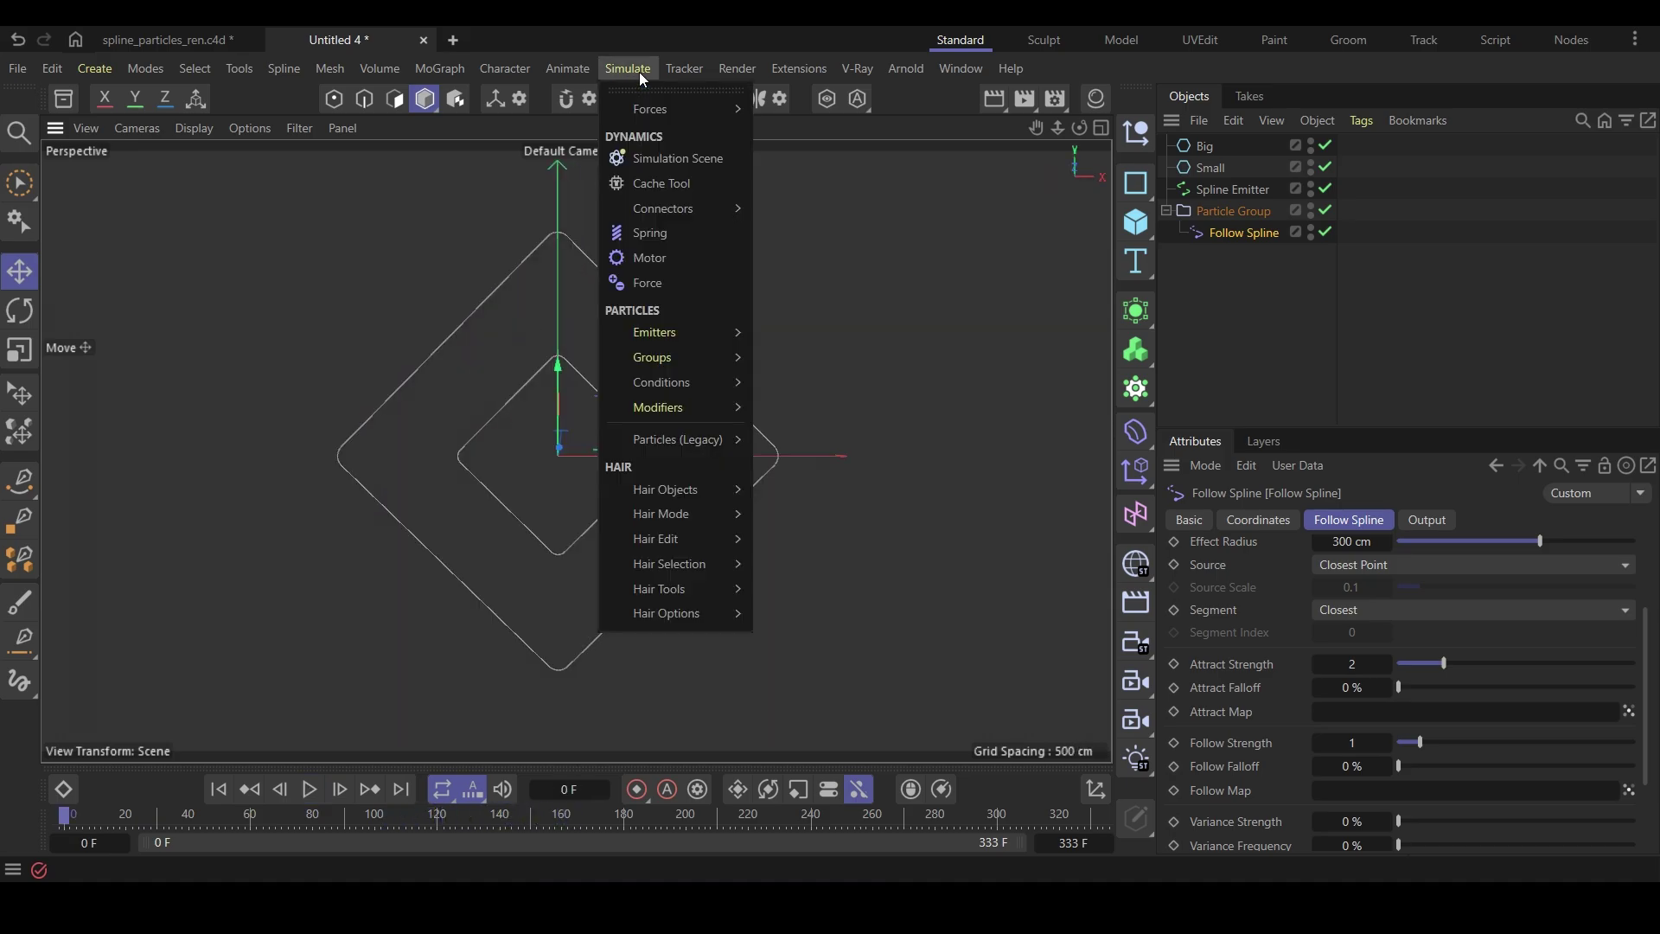
{"action": "mouse_move", "coordinate": [657, 106]}
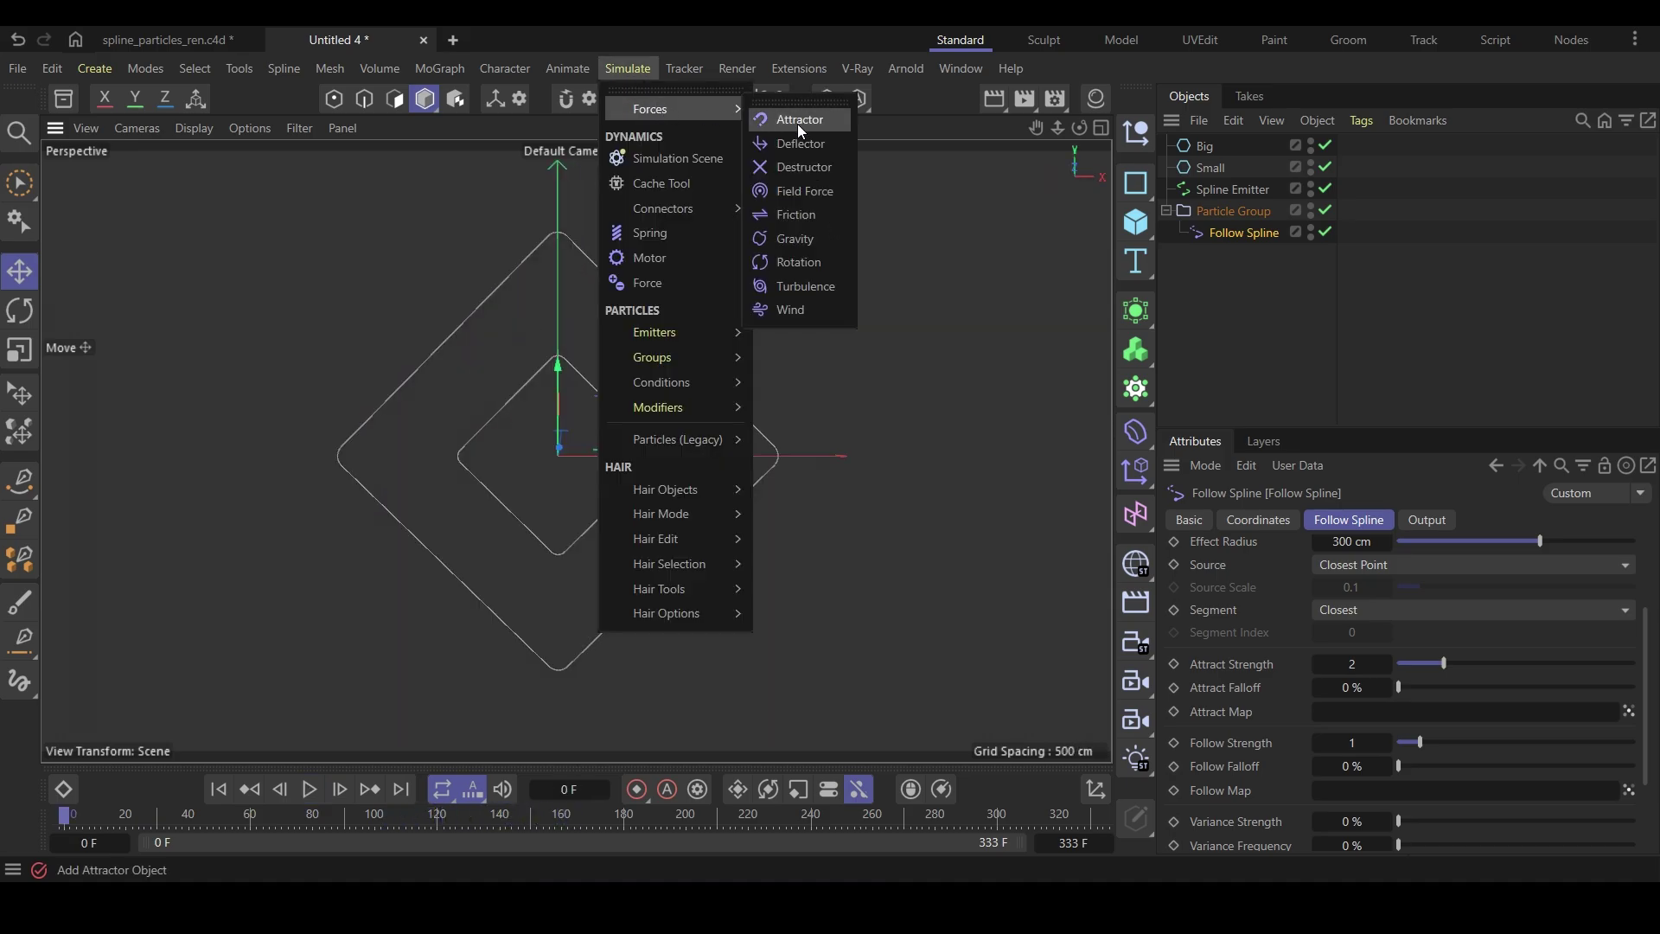
{"action": "left_click", "coordinate": [806, 214]}
{"action": "left_click_drag", "start_coordinate": [1216, 152], "coordinate": [1246, 263]}
{"action": "left_click", "coordinate": [1325, 572]}
{"action": "type", "text": "60"}
{"action": "key", "text": "Return"}
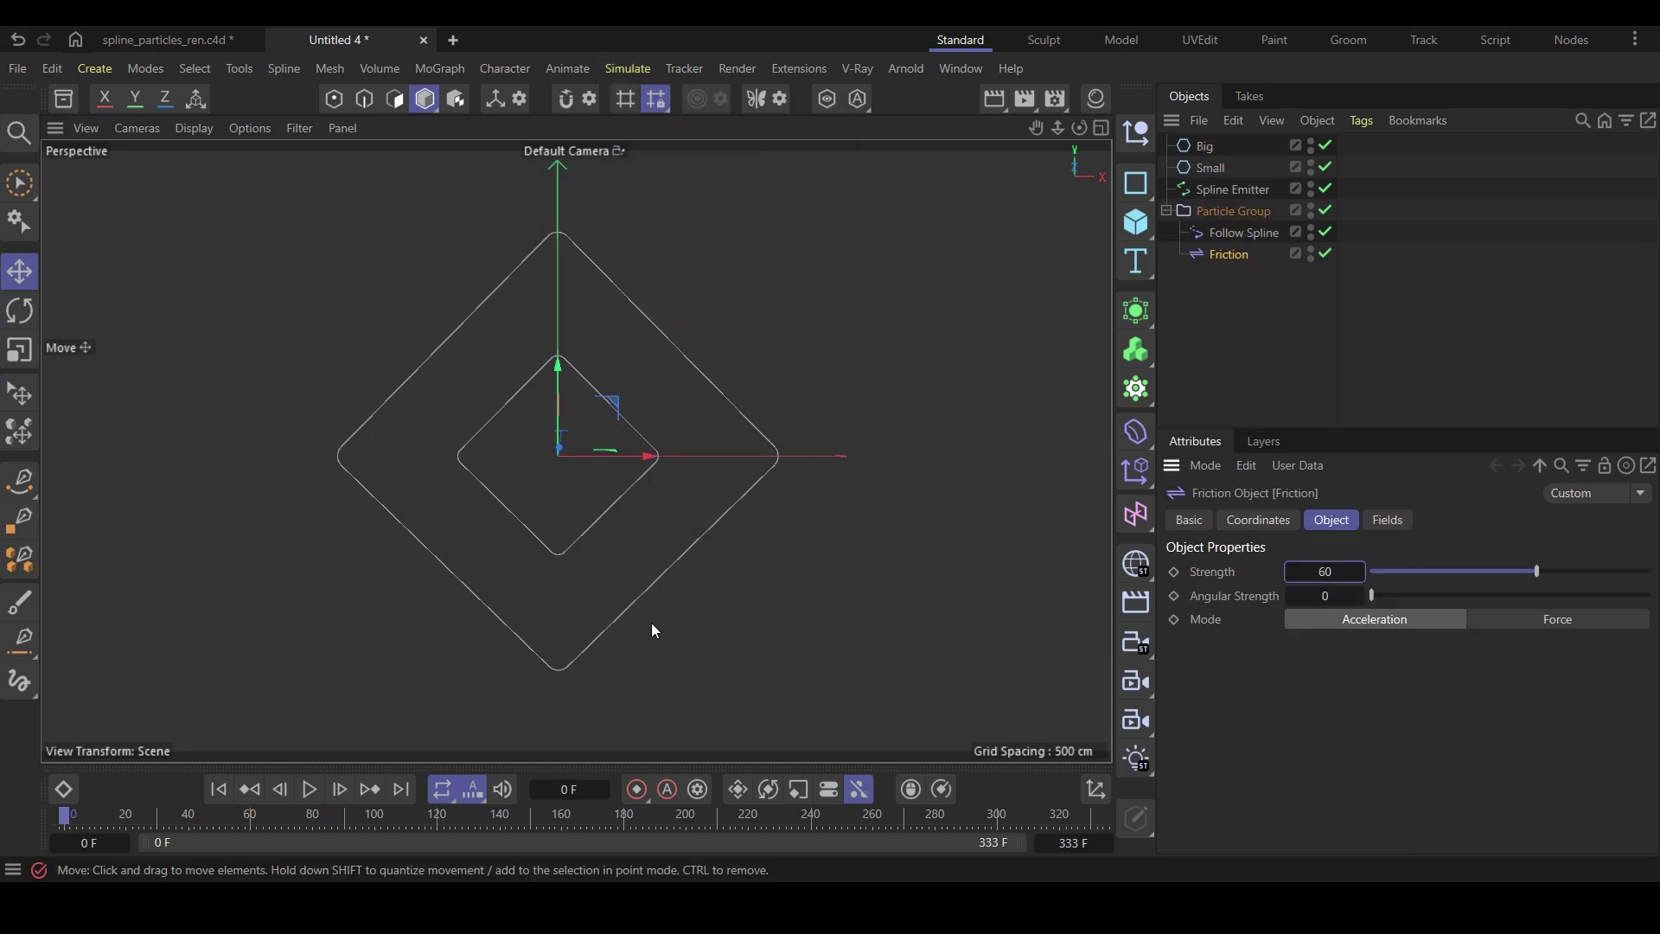
Play the simulation and orbit the view to check the slowed particles
{"action": "left_click", "coordinate": [318, 797]}
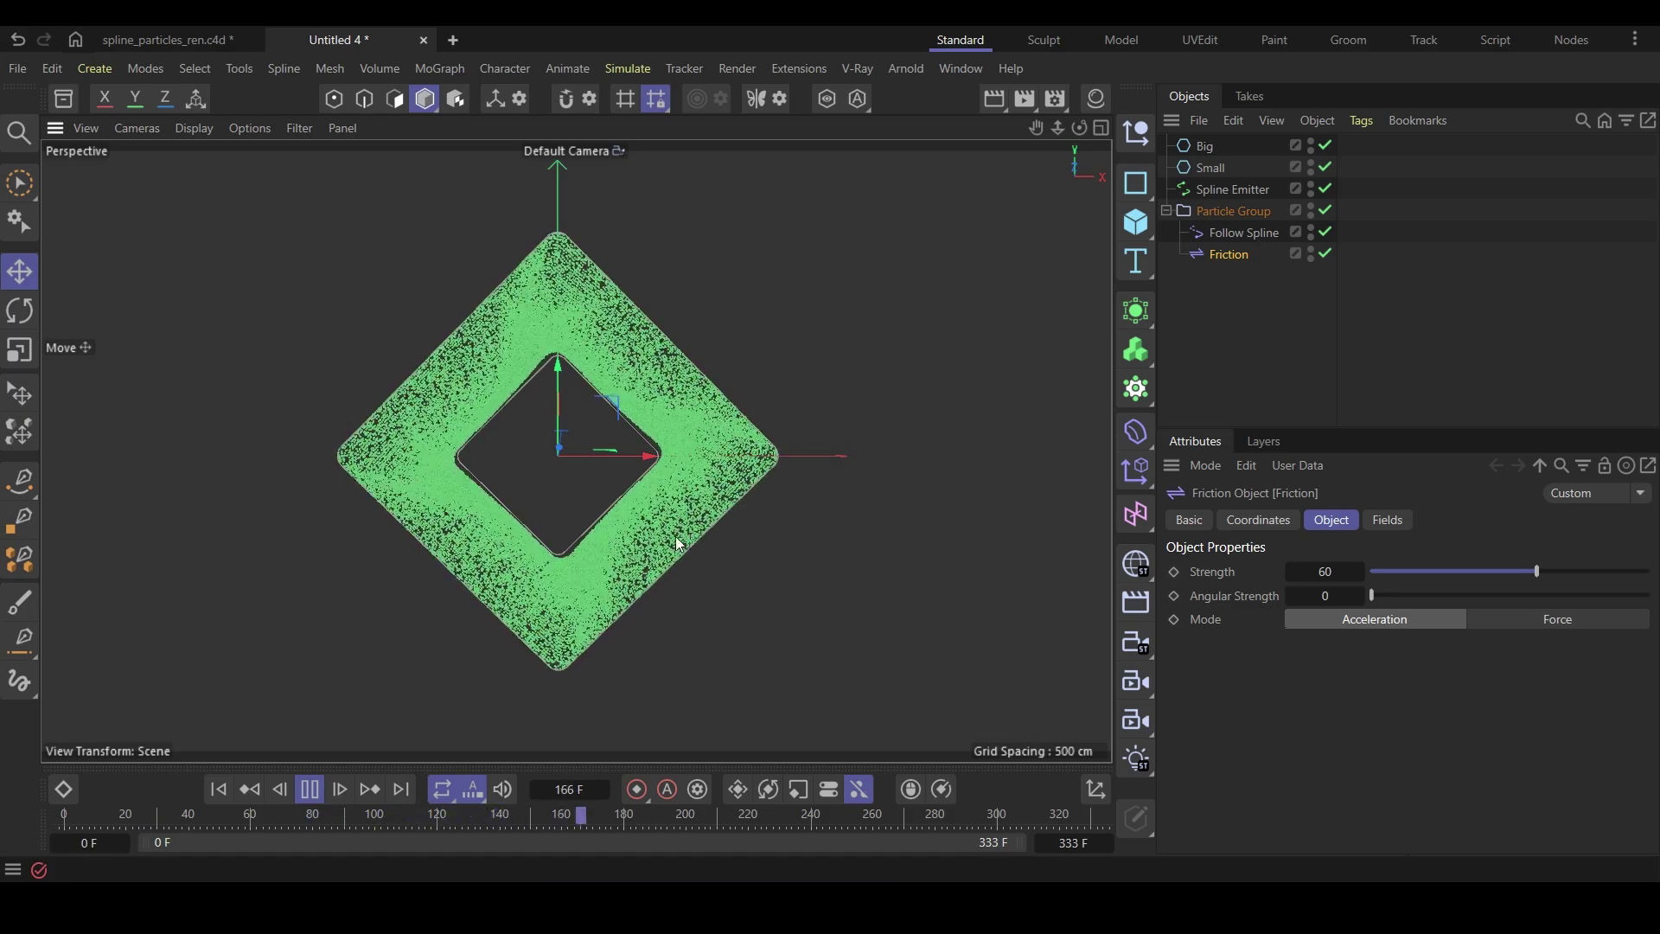
{"action": "left_click_drag", "start_coordinate": [766, 457], "coordinate": [722, 511], "text": "alt"}
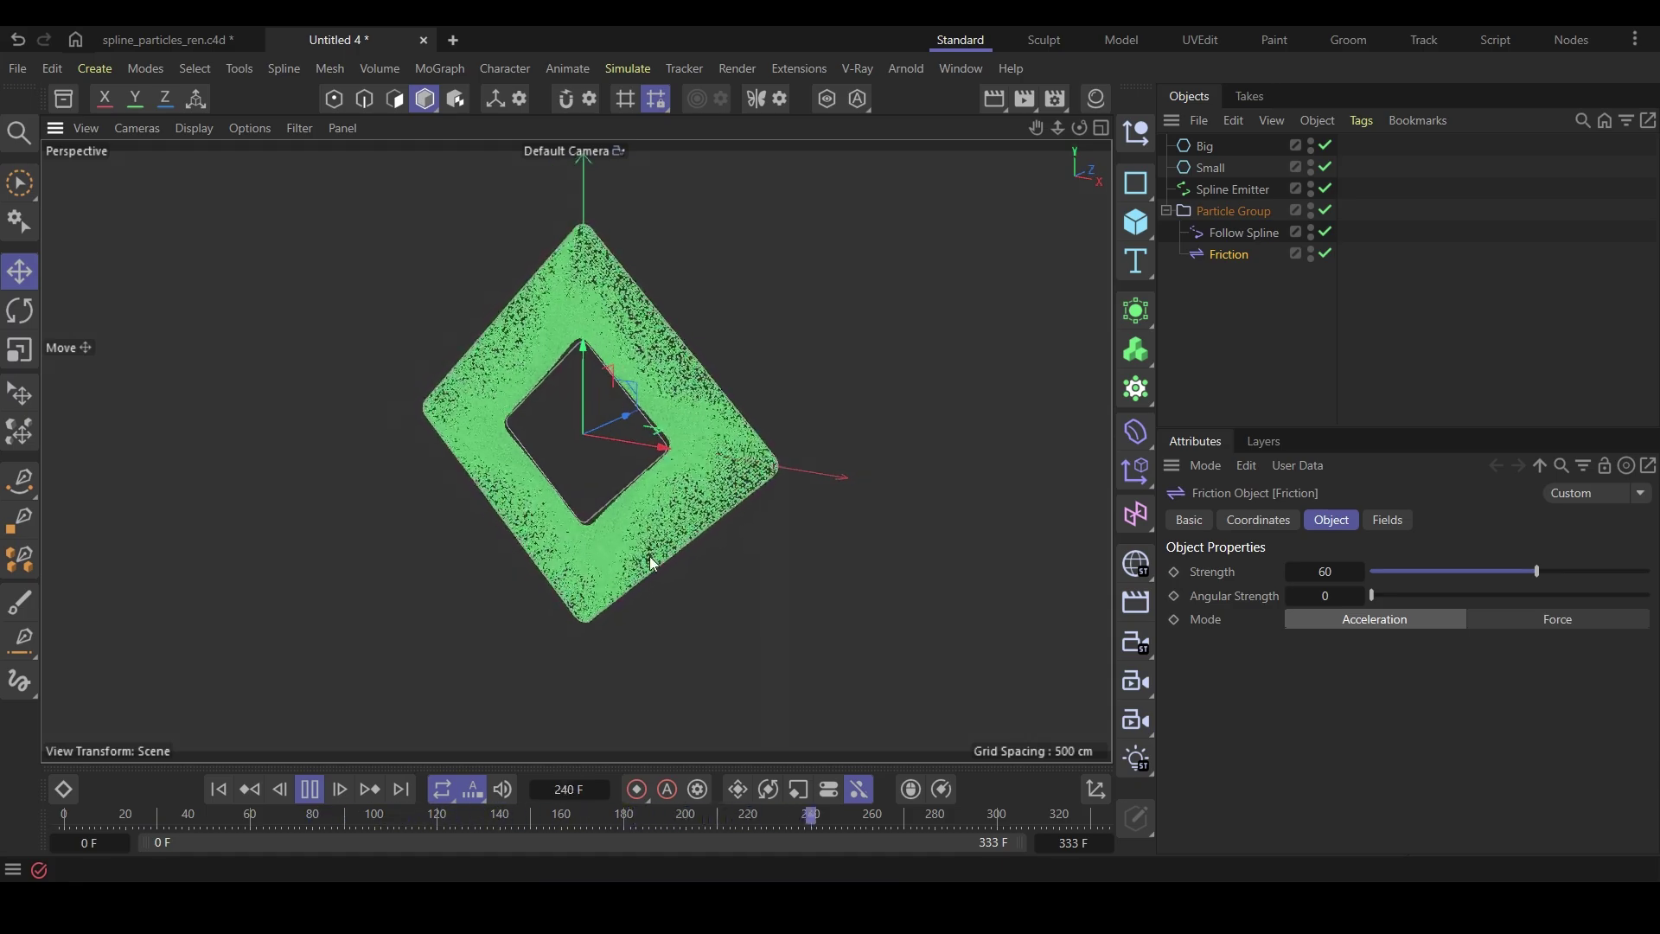
{"action": "left_click_drag", "start_coordinate": [664, 556], "coordinate": [734, 495], "text": "alt"}
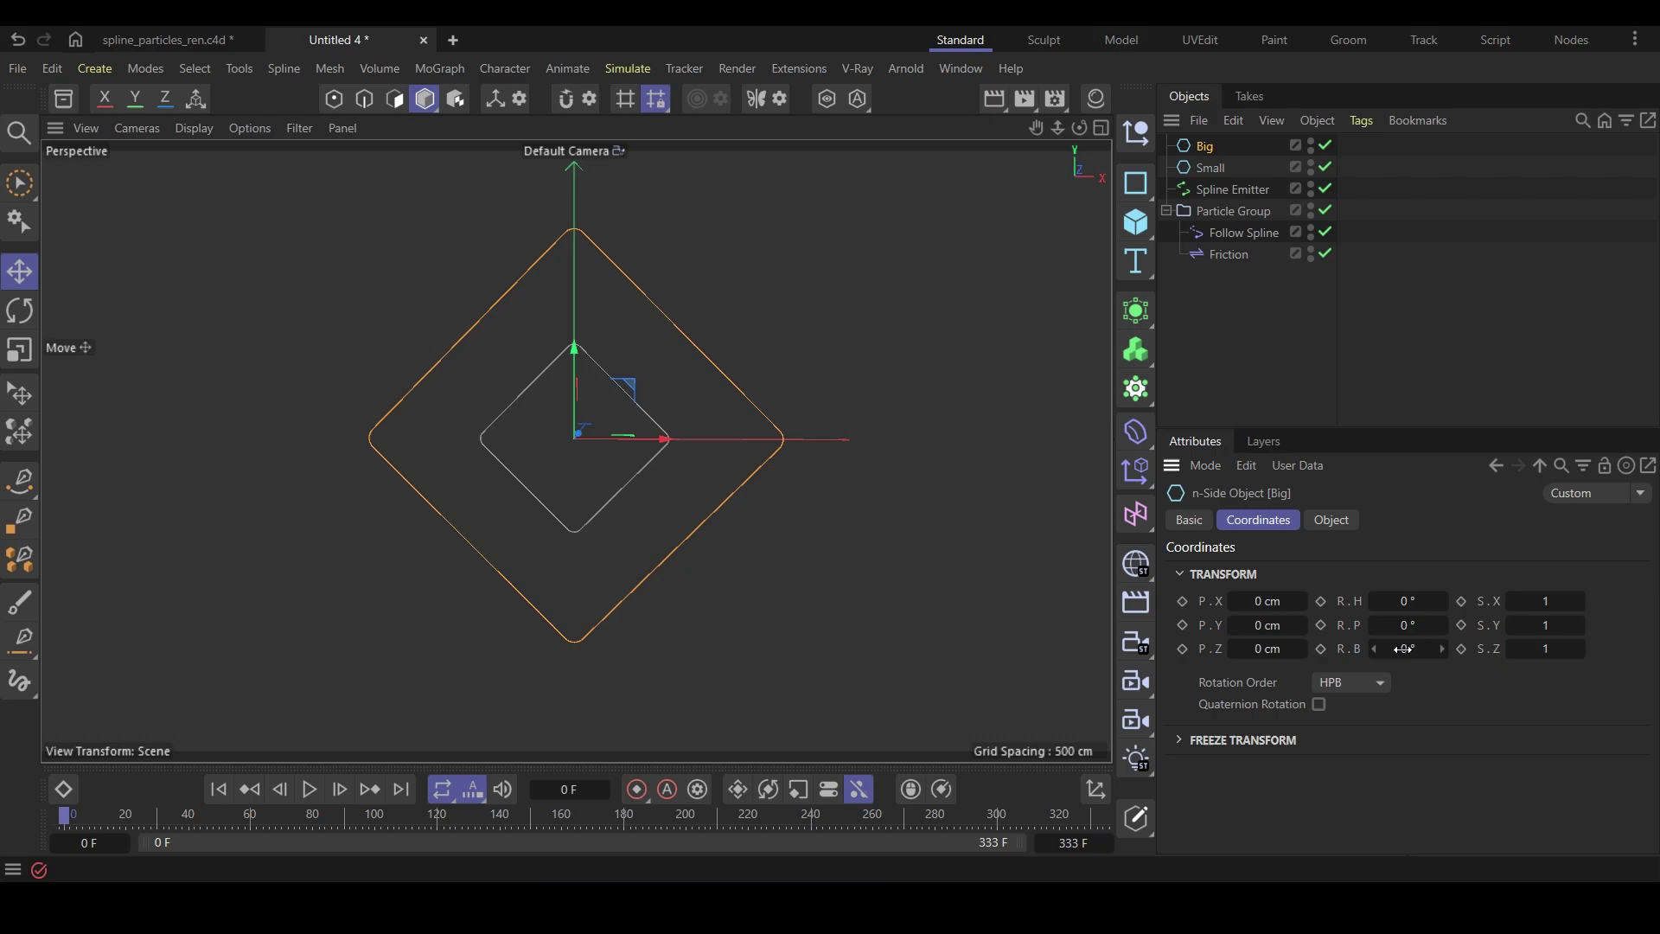
Keyframe Big's bank rotation at 0° on frame 0 and 360° on frame 333
{"action": "mouse_move", "coordinate": [1408, 649]}
{"action": "left_mouse_down"}
{"action": "mouse_move", "coordinate": [1440, 648]}
{"action": "mouse_move", "coordinate": [1413, 648]}
{"action": "left_mouse_up"}
{"action": "double_click", "coordinate": [1410, 652]}
{"action": "type", "text": "0"}
{"action": "key", "text": "Return"}
{"action": "left_click", "coordinate": [1321, 649]}
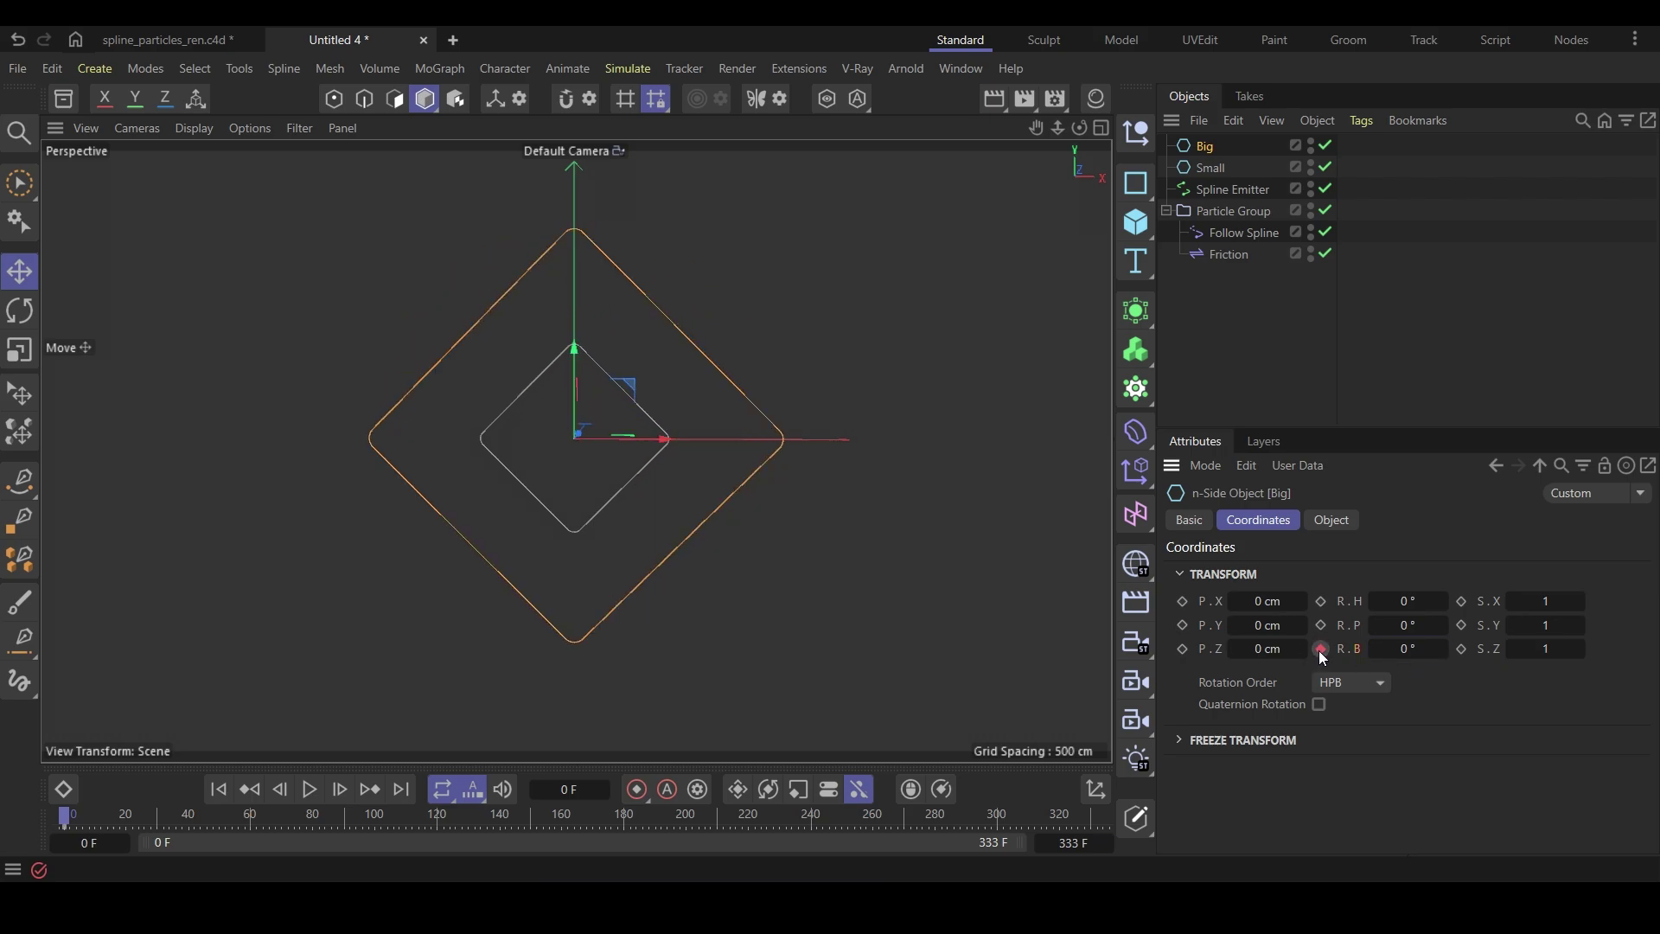
{"action": "left_click", "coordinate": [402, 789]}
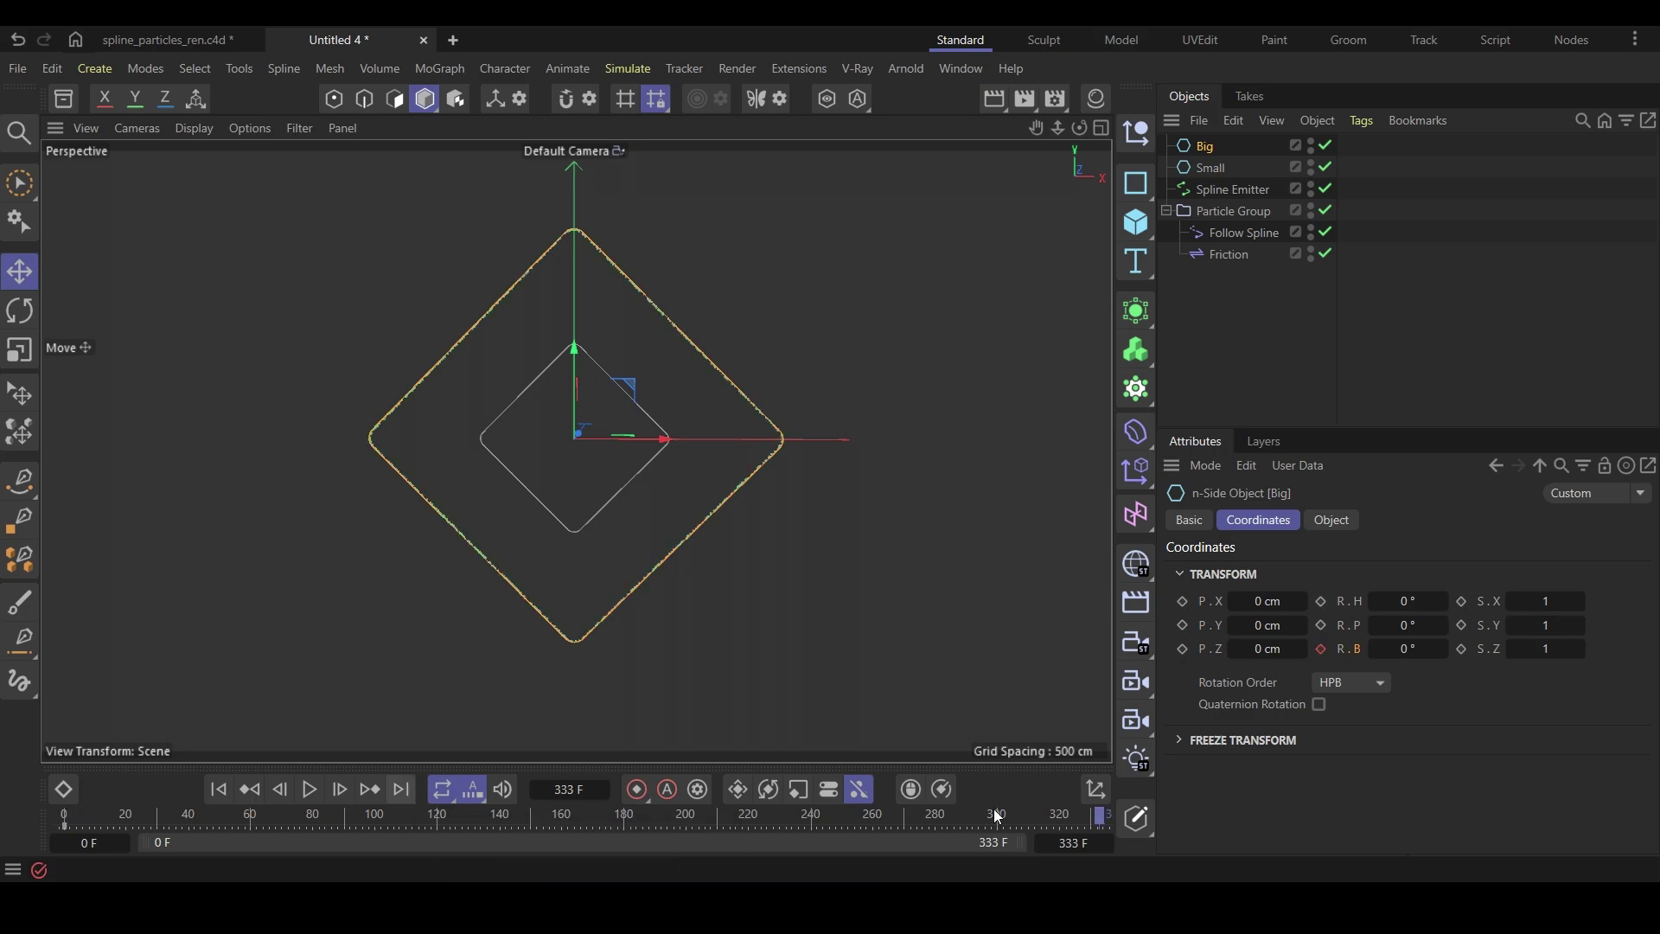
{"action": "left_click", "coordinate": [1407, 650]}
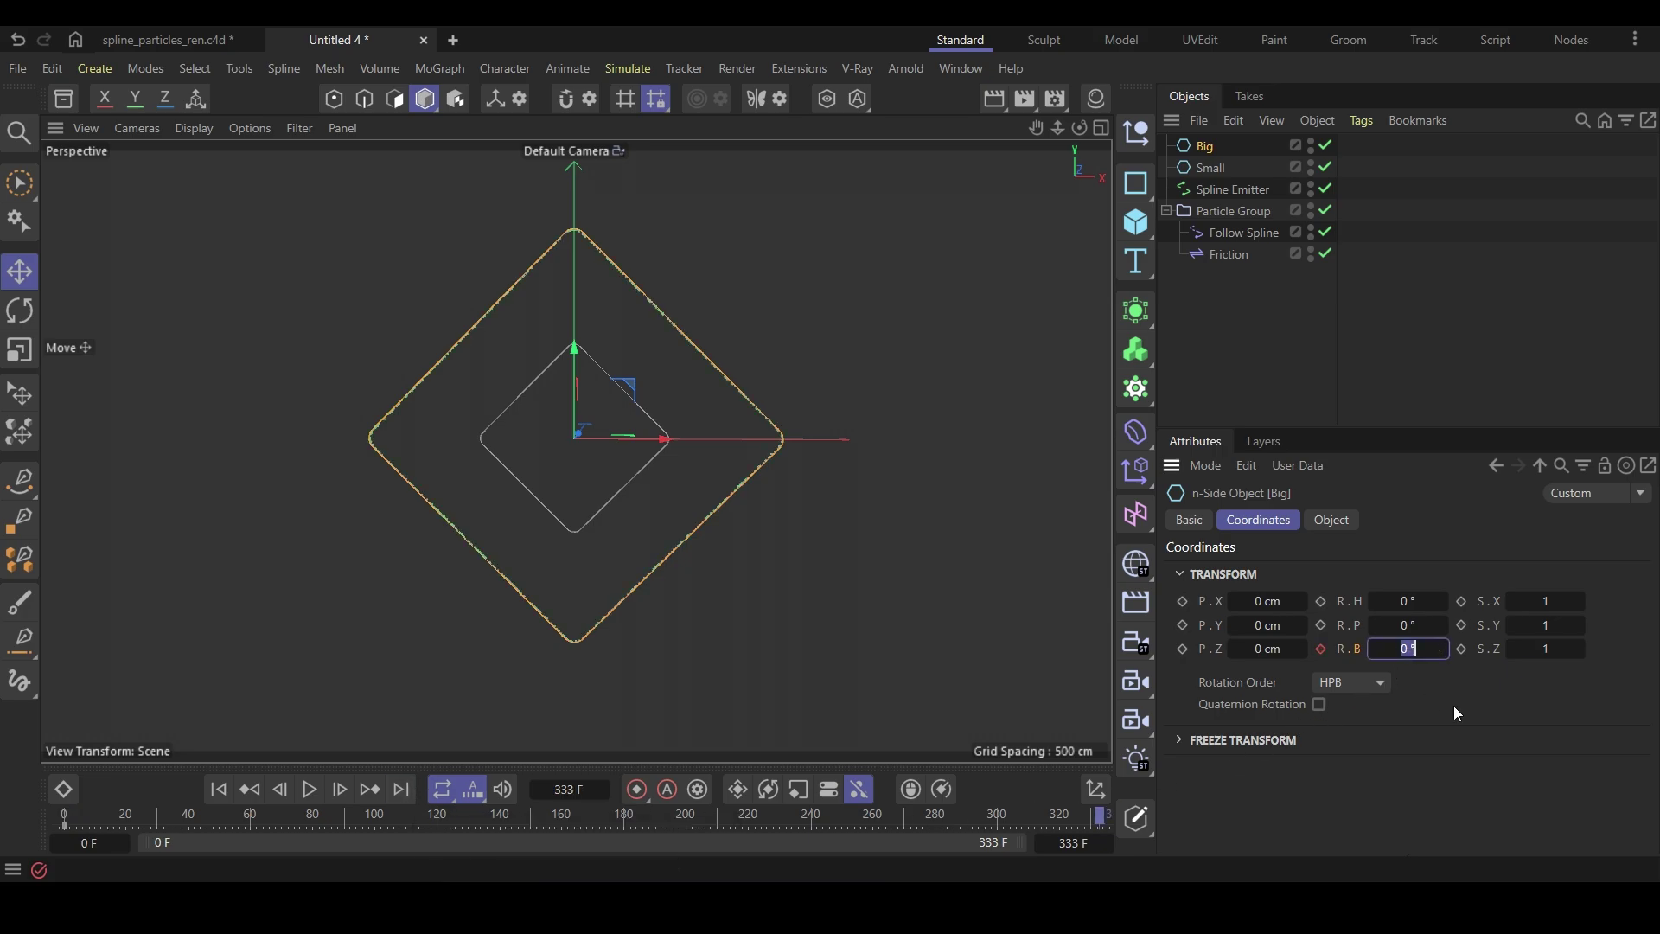
{"action": "type", "text": "360"}
{"action": "left_click", "coordinate": [1323, 650]}
Make both bank rotation keys linear on Big's F-curve and preview the spinning frame
{"action": "left_click", "coordinate": [219, 789]}
{"action": "right_click", "coordinate": [1363, 655]}
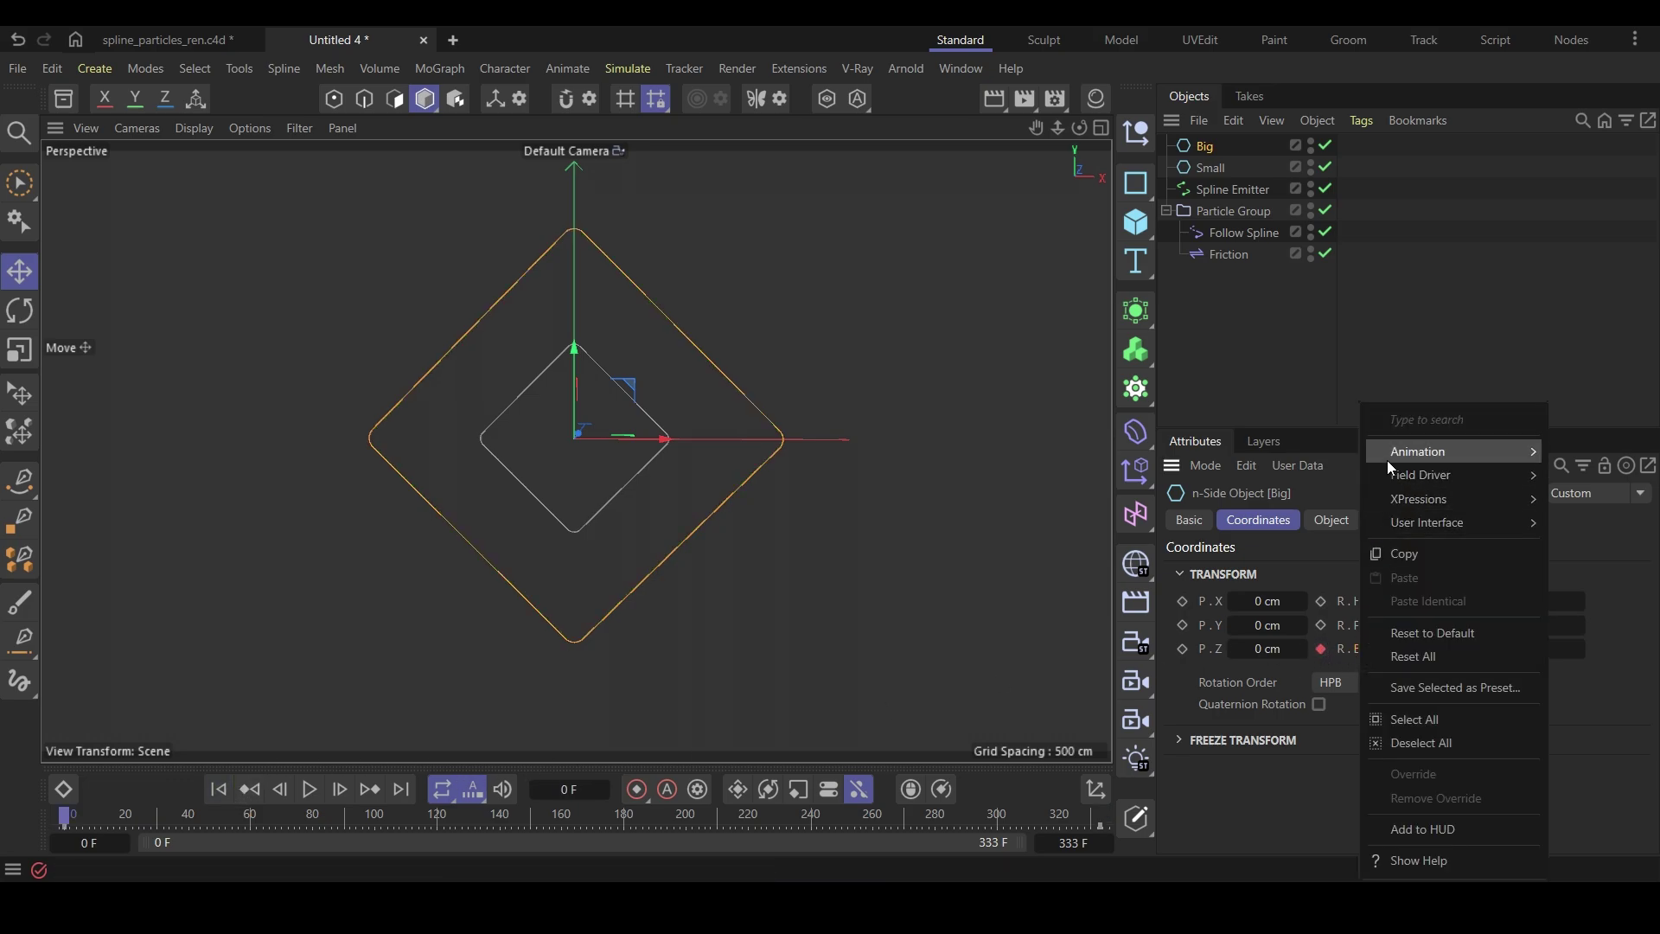
{"action": "mouse_move", "coordinate": [1387, 460]}
{"action": "left_click", "coordinate": [1276, 717]}
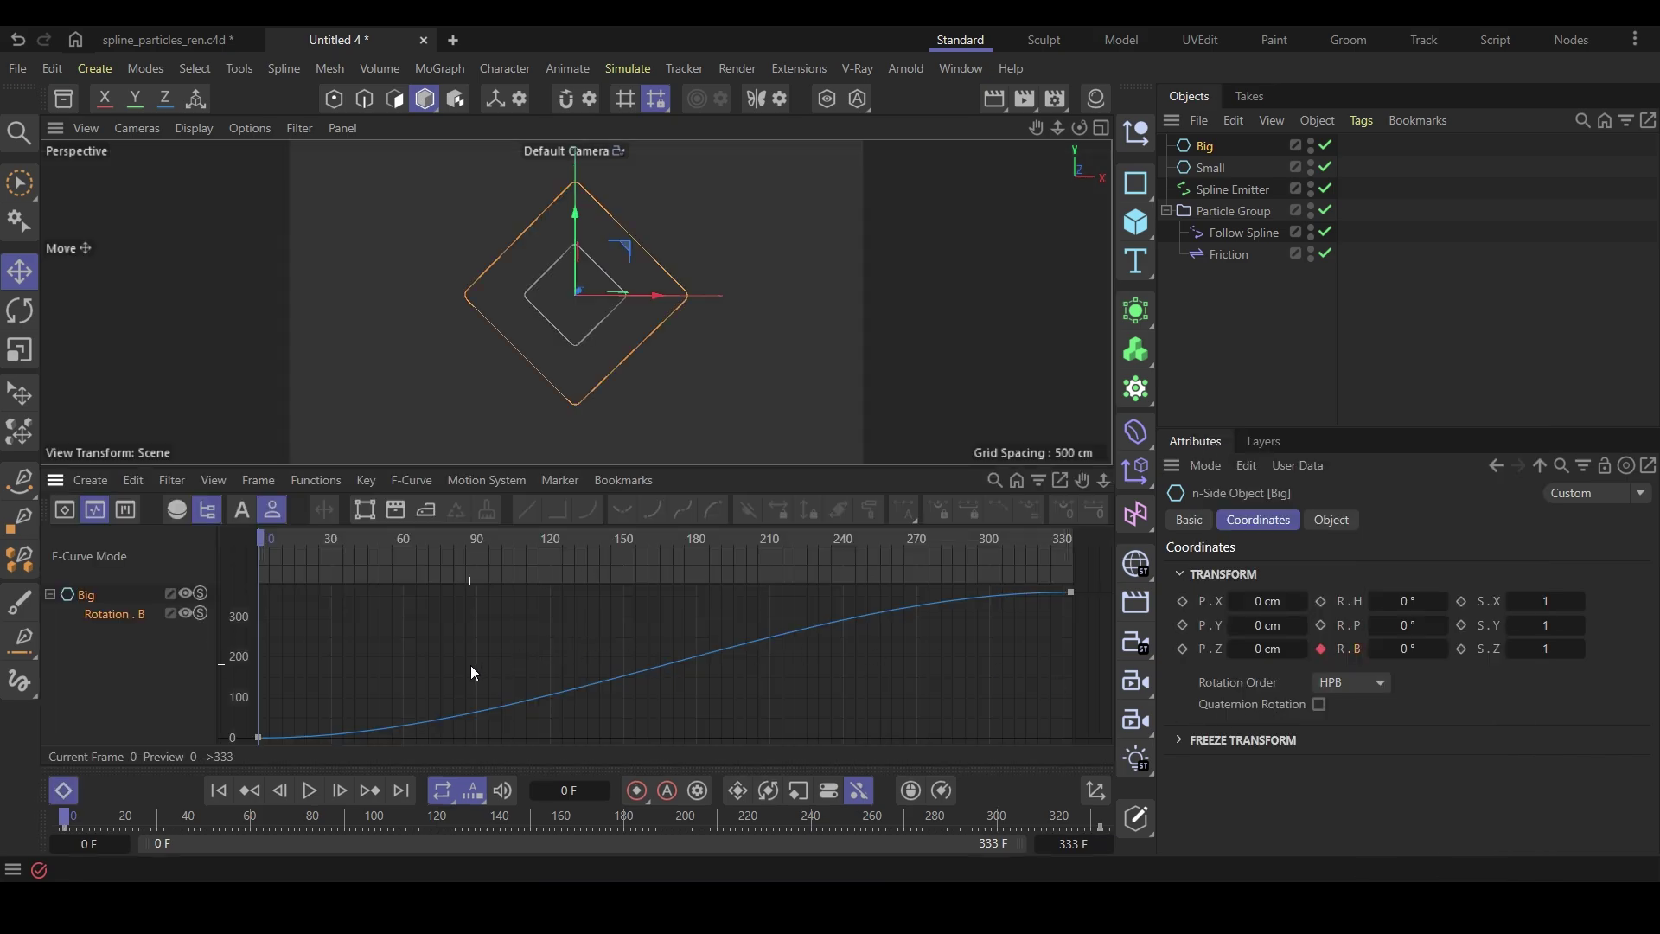
{"action": "key", "text": "ctrl+a"}
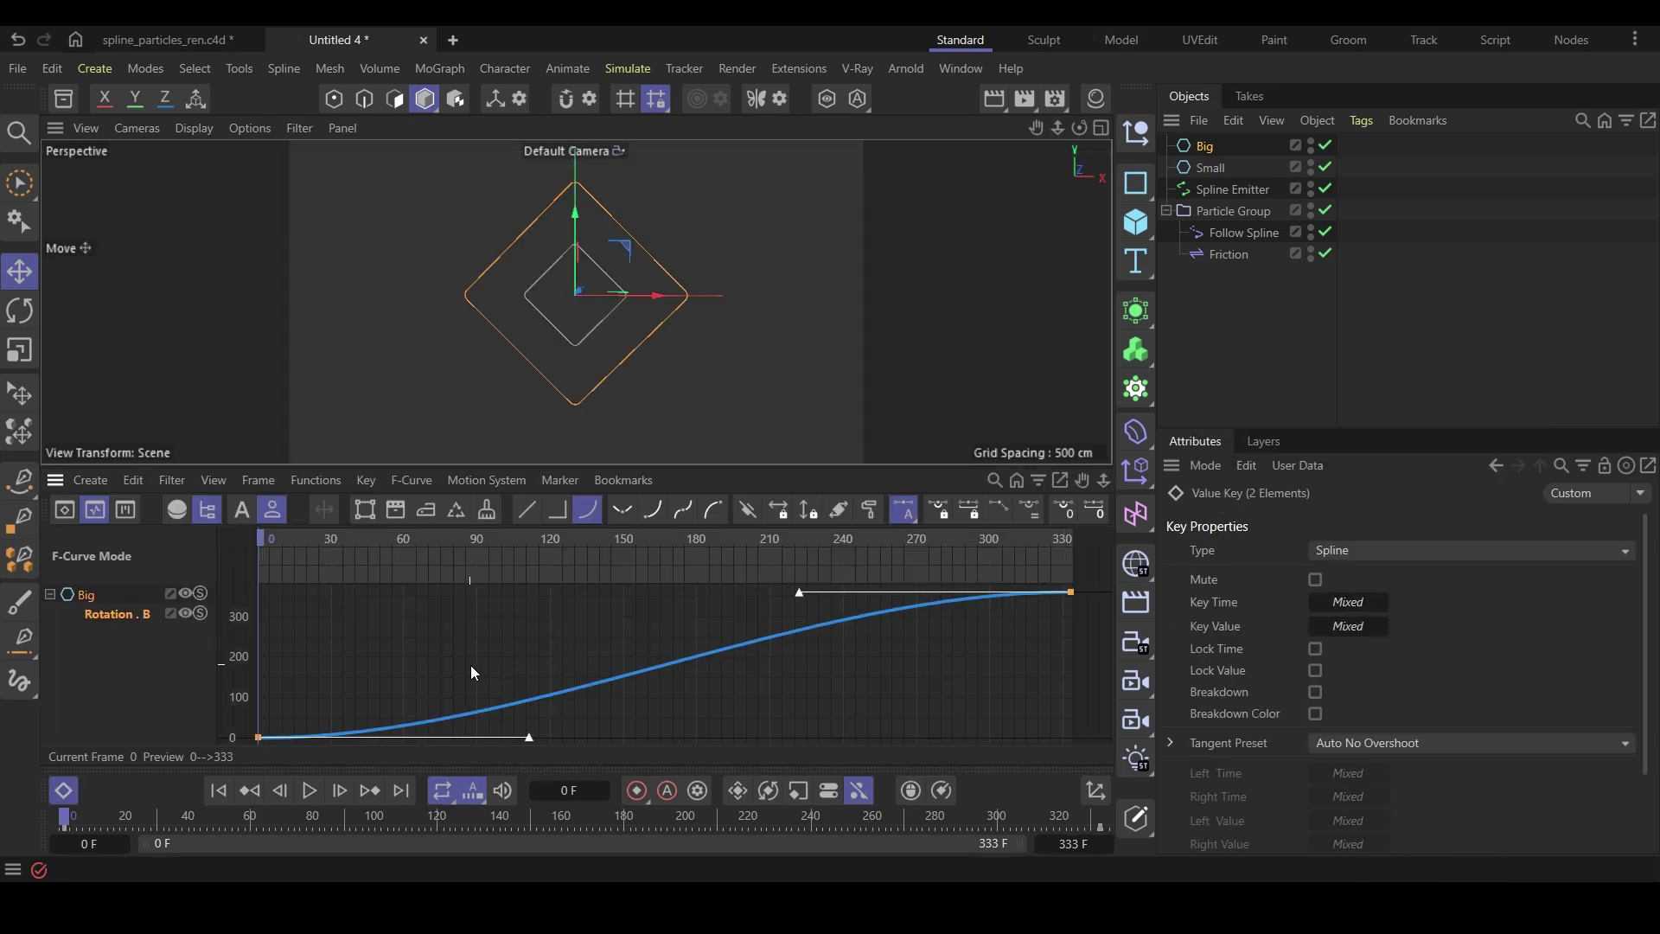
{"action": "left_click", "coordinate": [527, 513]}
{"action": "left_click", "coordinate": [310, 790]}
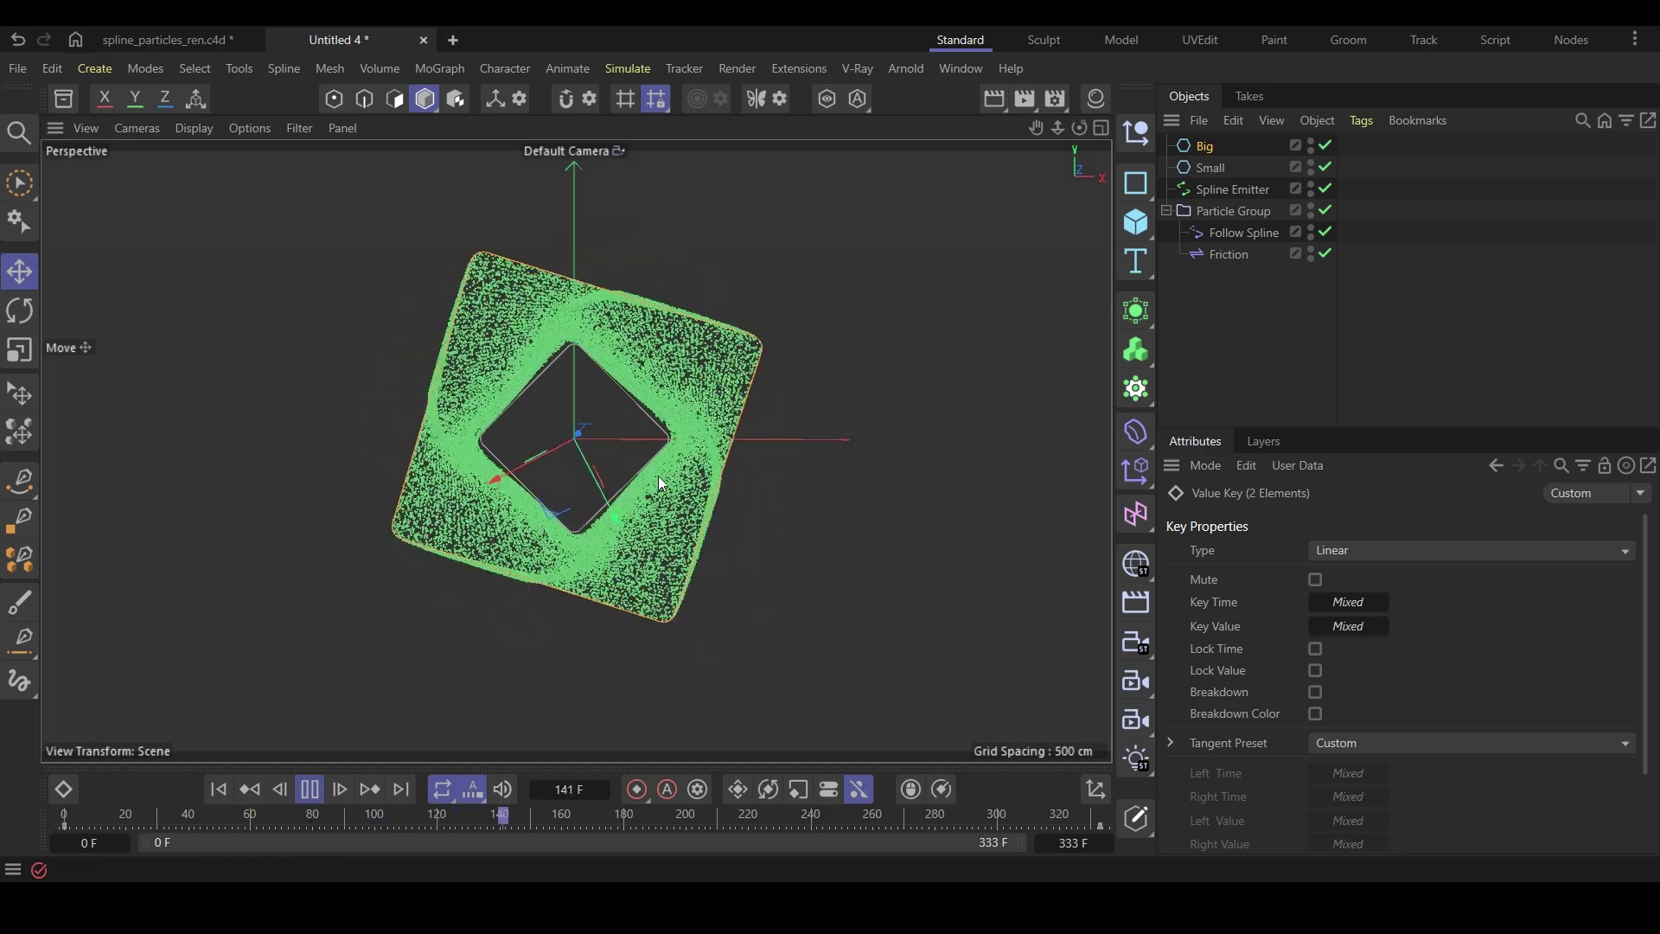
{"action": "left_click_drag", "start_coordinate": [593, 476], "coordinate": [420, 469], "text": "alt"}
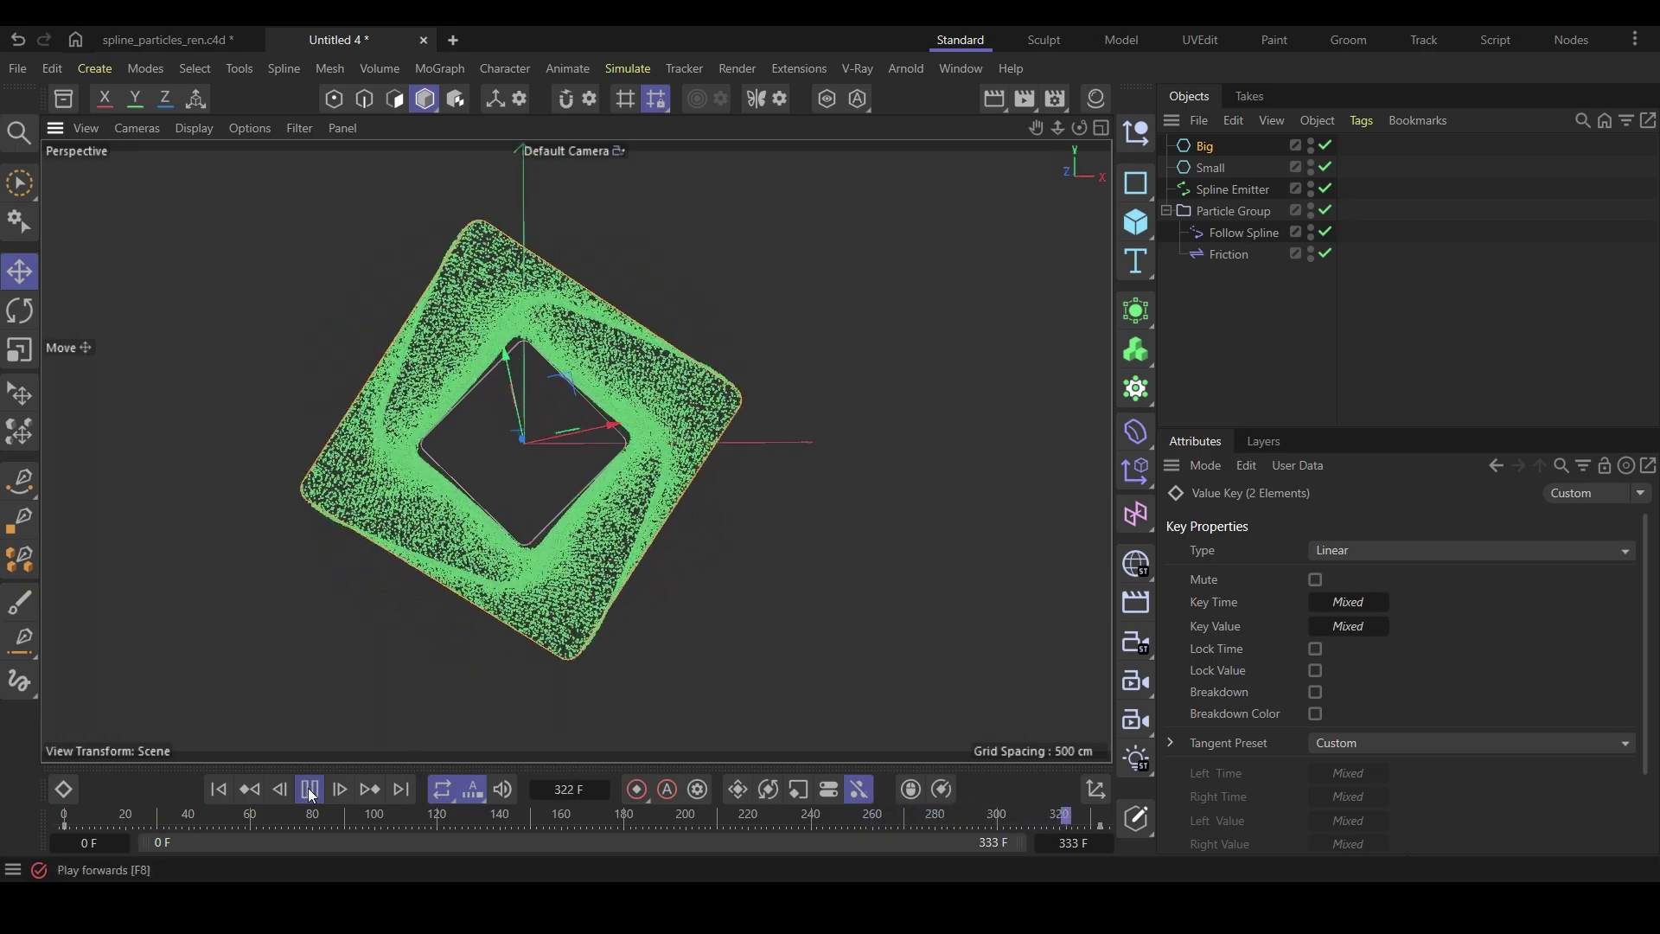
Add a Turbulence force with 120 cm strength and 70% scale
{"action": "left_click", "coordinate": [622, 71]}
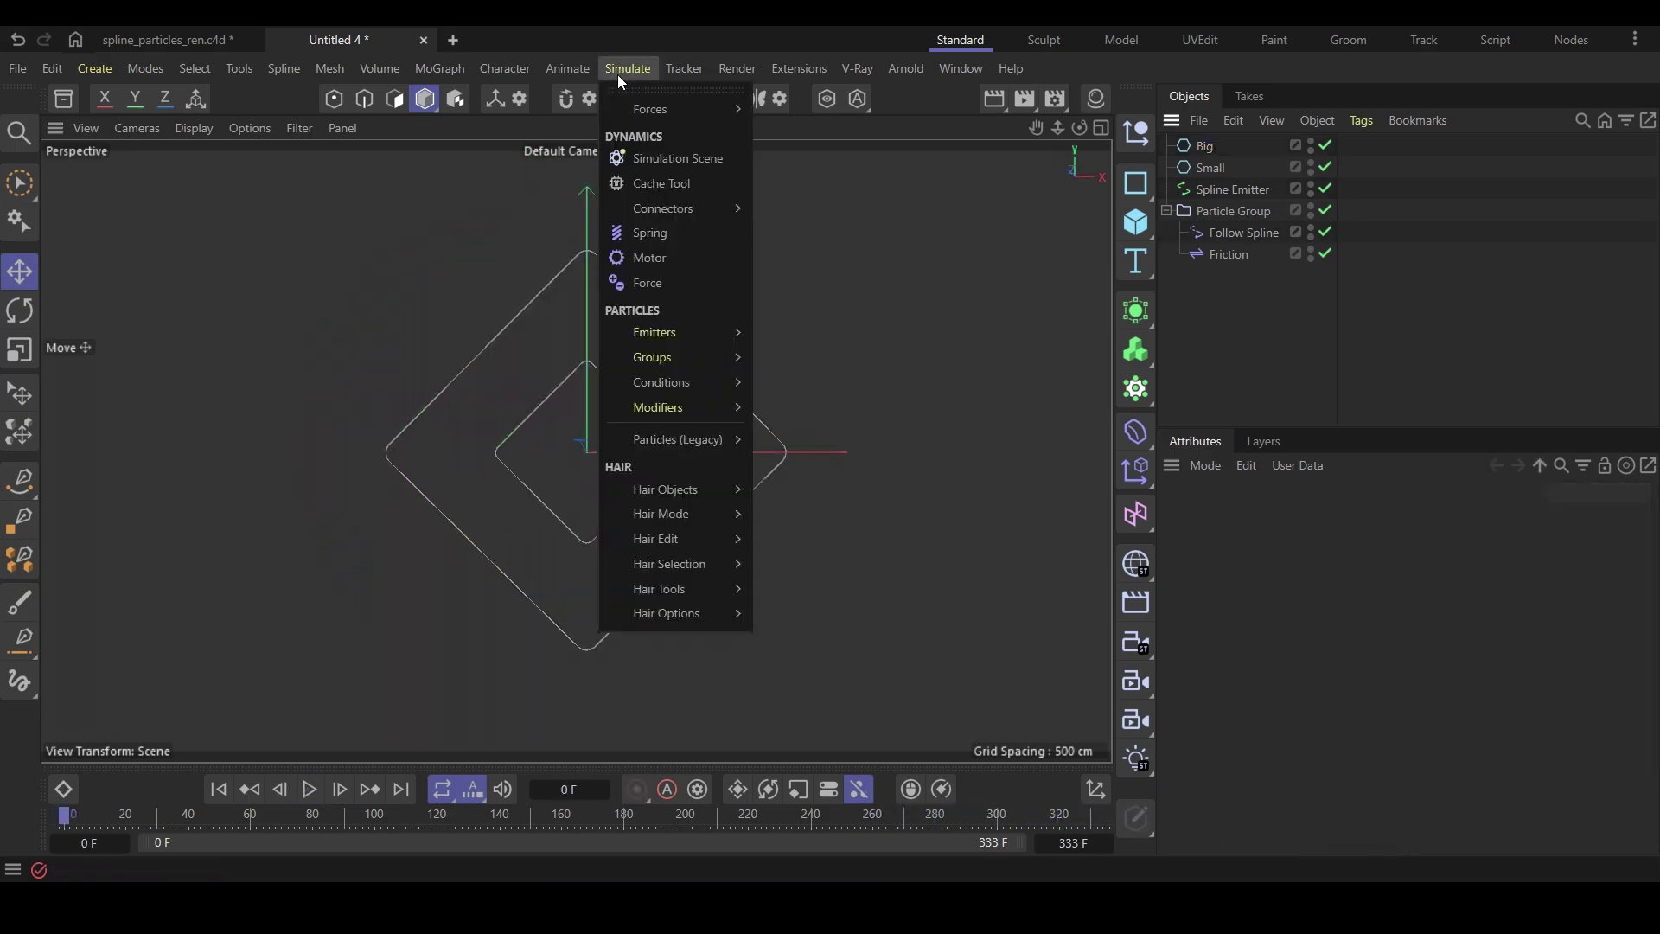
{"action": "mouse_move", "coordinate": [630, 111]}
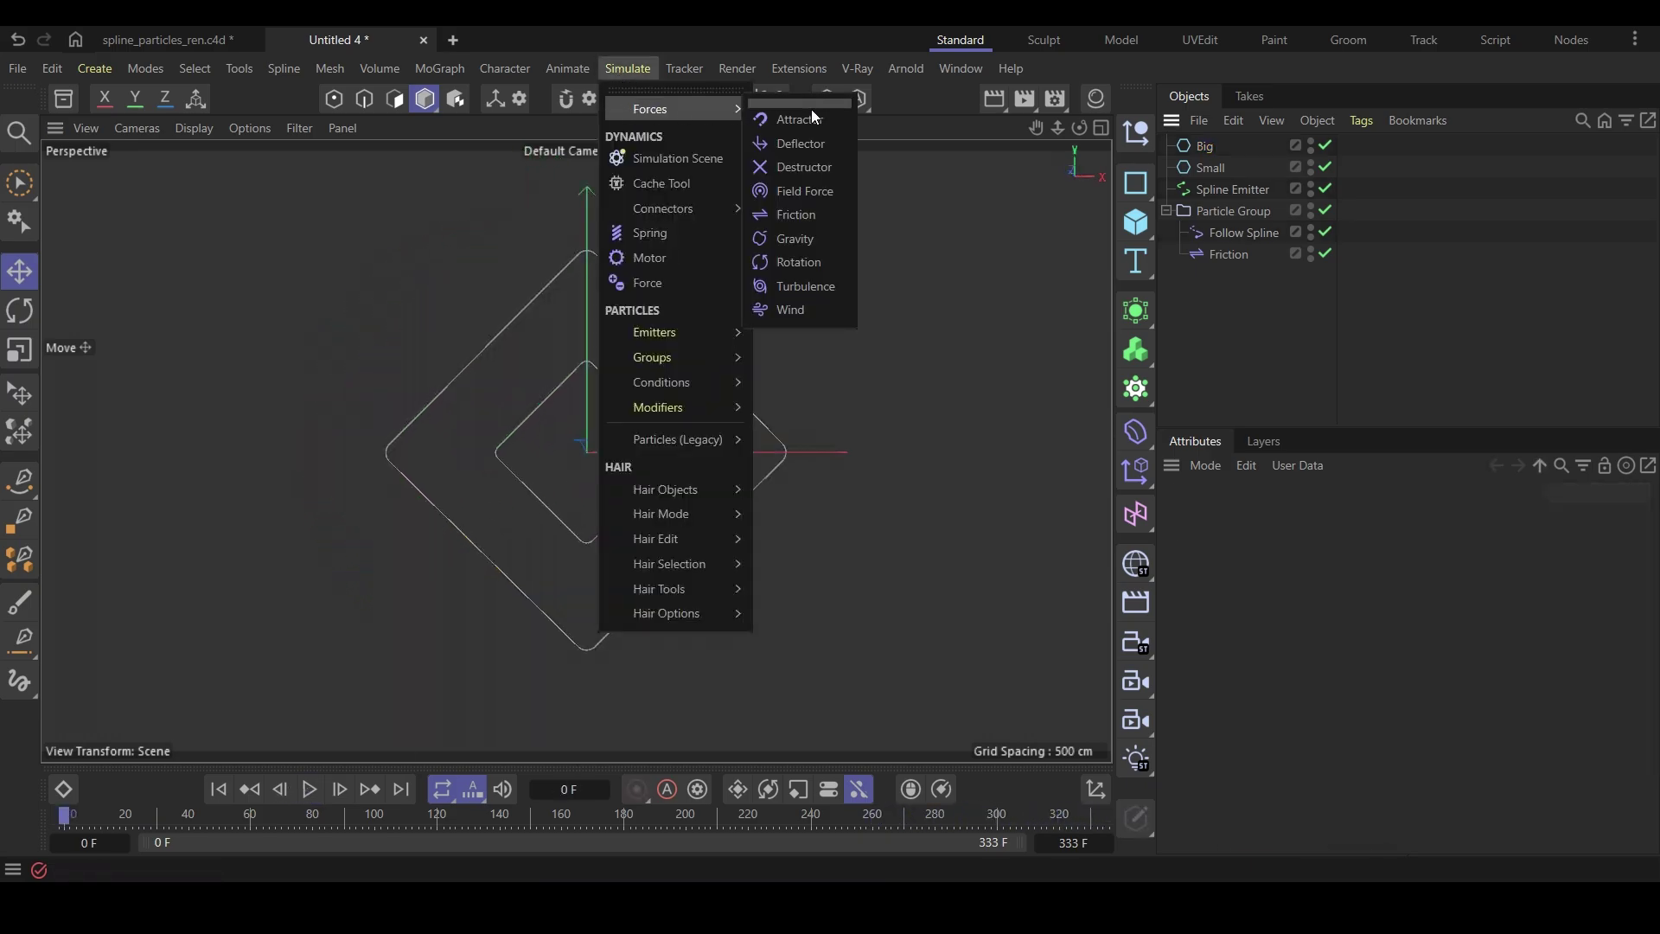
{"action": "left_click", "coordinate": [805, 286]}
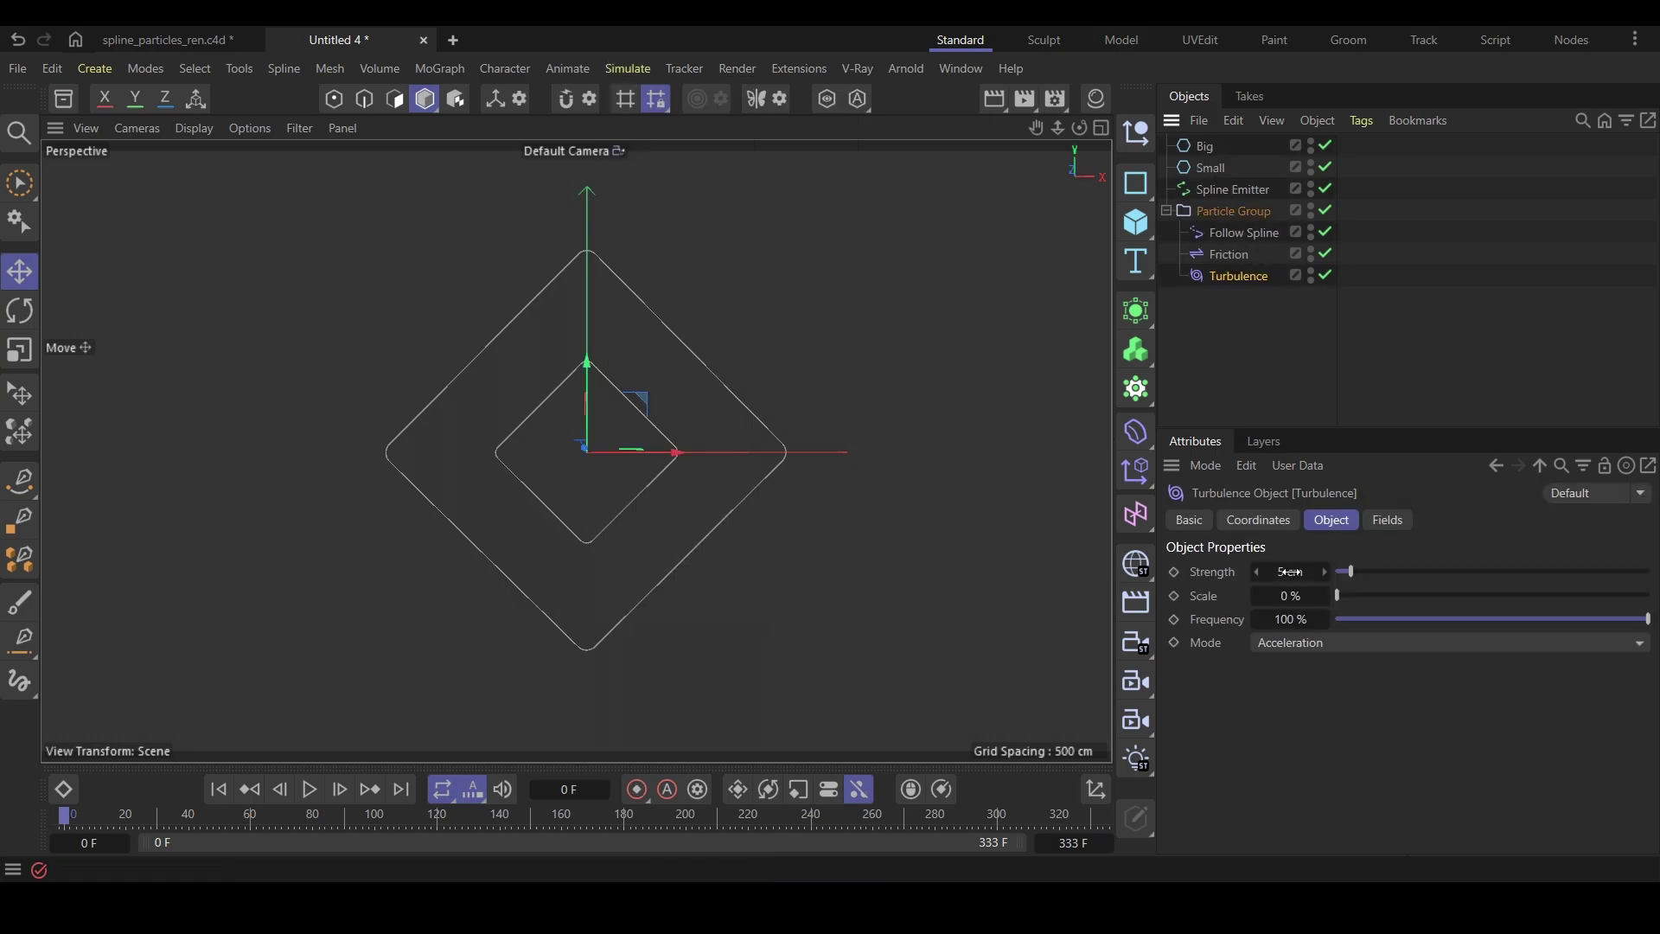
{"action": "type", "text": "120"}
{"action": "key", "text": "Return"}
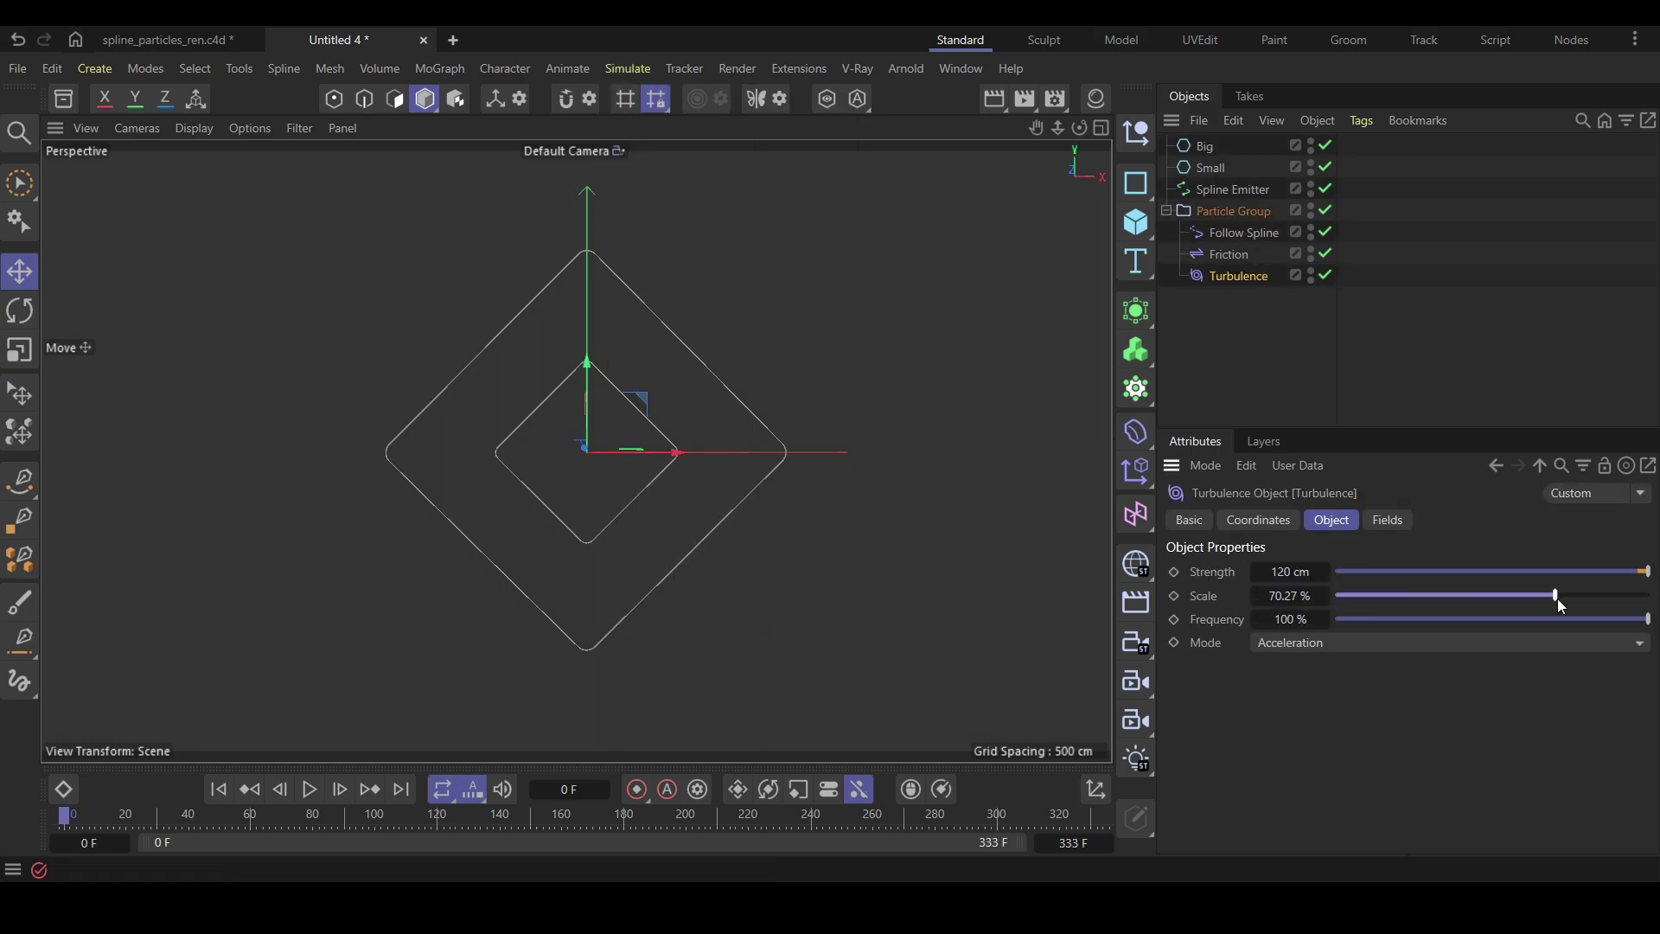
{"action": "left_click", "coordinate": [1288, 596]}
{"action": "type", "text": "70"}
{"action": "key", "text": "Return"}
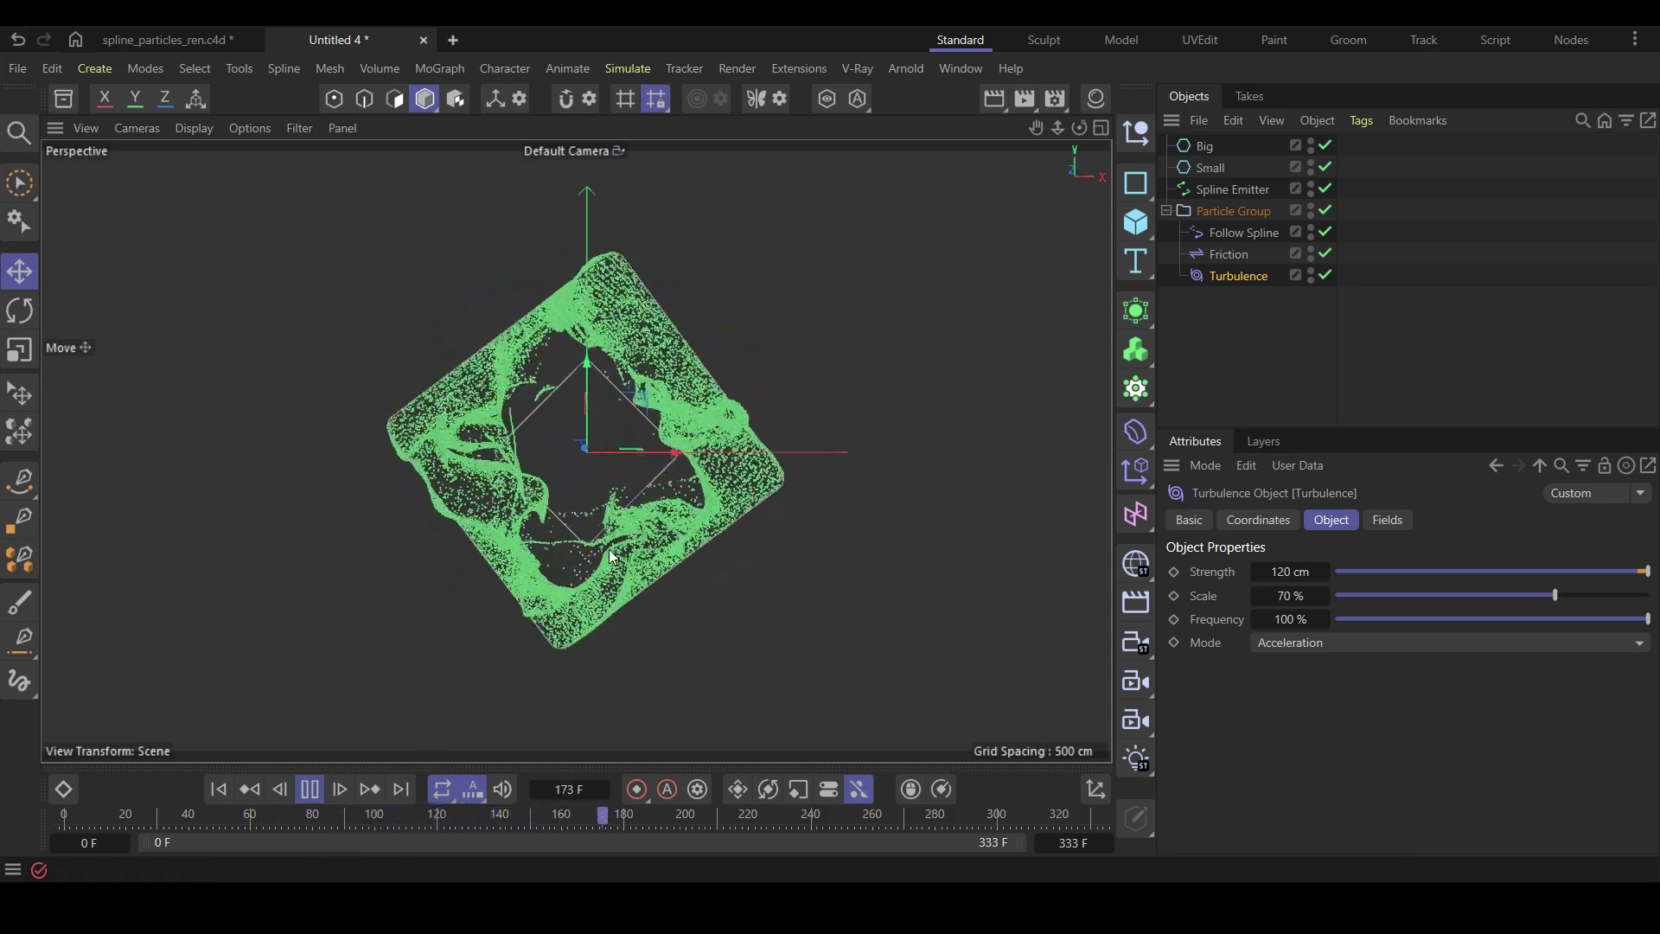
Stop and rewind playback, then move Turbulence above Friction in the Particle Group
{"action": "key", "text": "F8"}
{"action": "key", "text": "shift+f"}
{"action": "left_click_drag", "start_coordinate": [1227, 277], "coordinate": [1231, 246]}
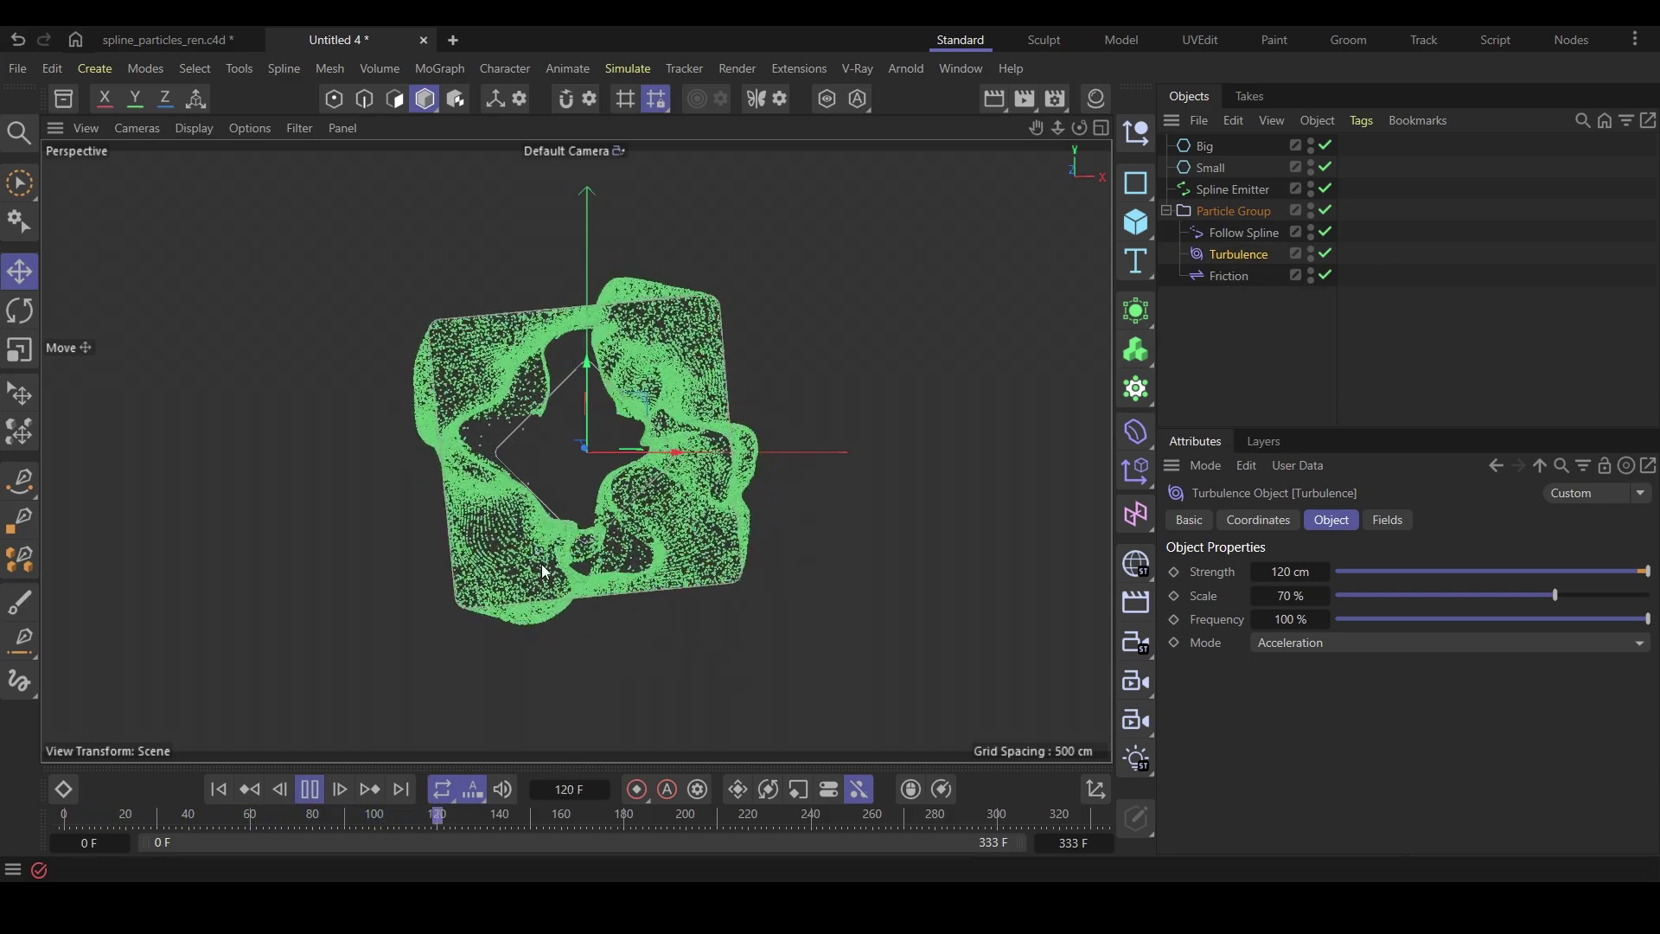
Duplicate Turbulence into Turbulence.1 with 40 cm strength and 40% scale
{"action": "key", "text": "F8"}
{"action": "key", "text": "shift+f"}
{"action": "left_click_drag", "start_coordinate": [1236, 260], "coordinate": [1237, 263], "text": "ctrl"}
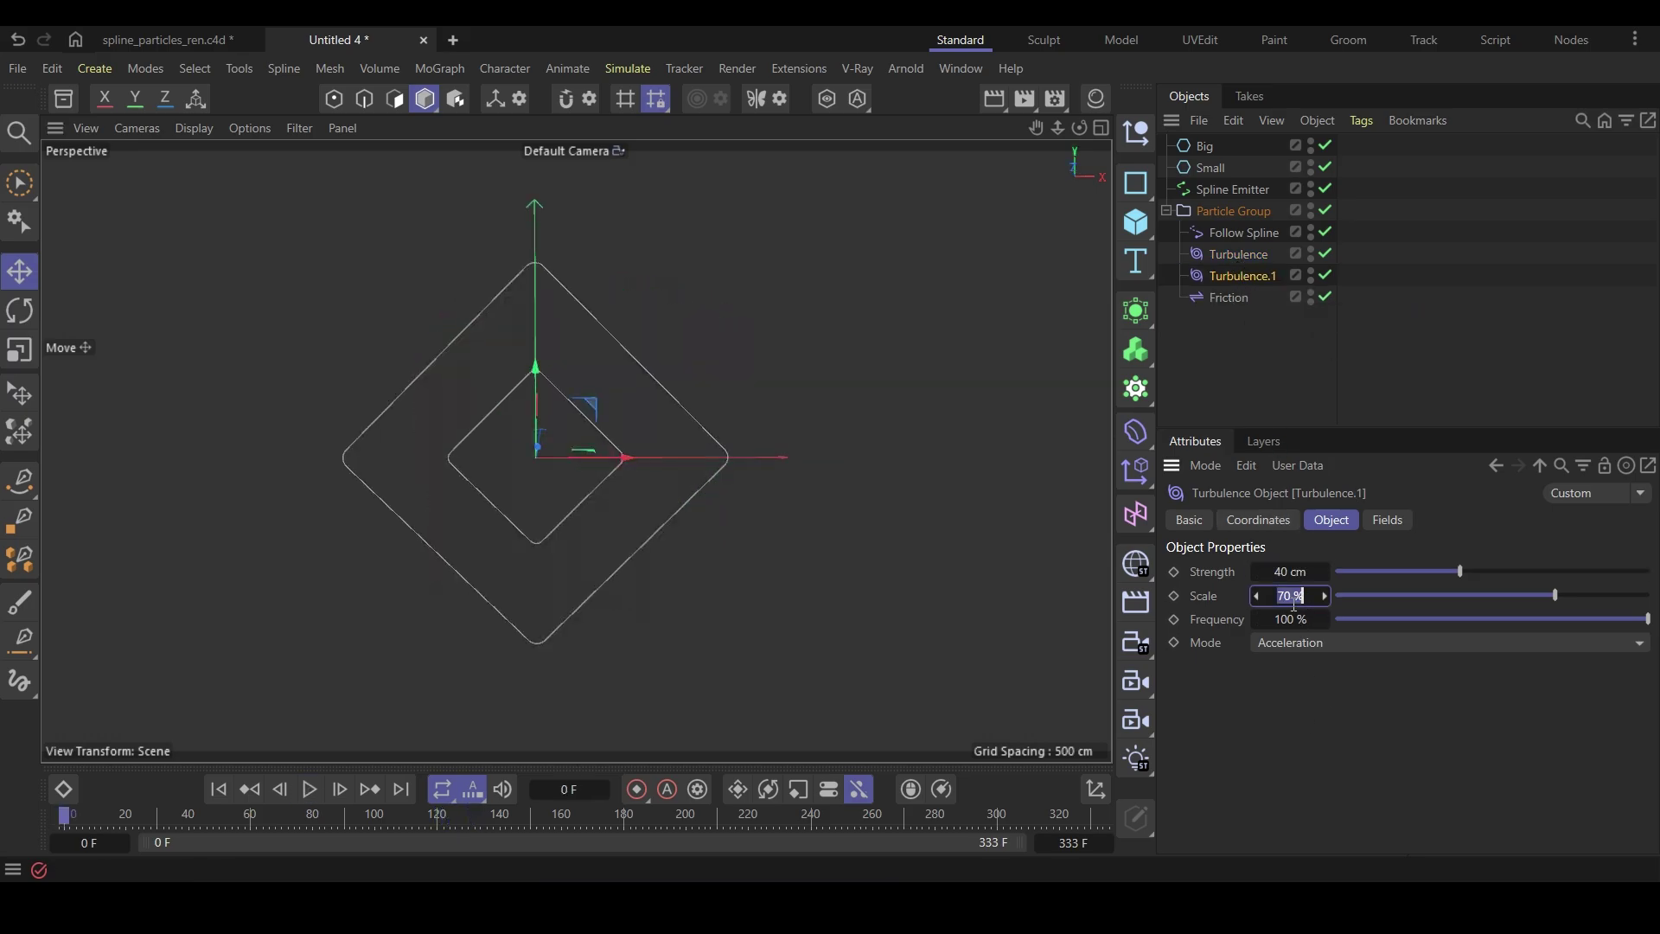
{"action": "left_click", "coordinate": [309, 791]}
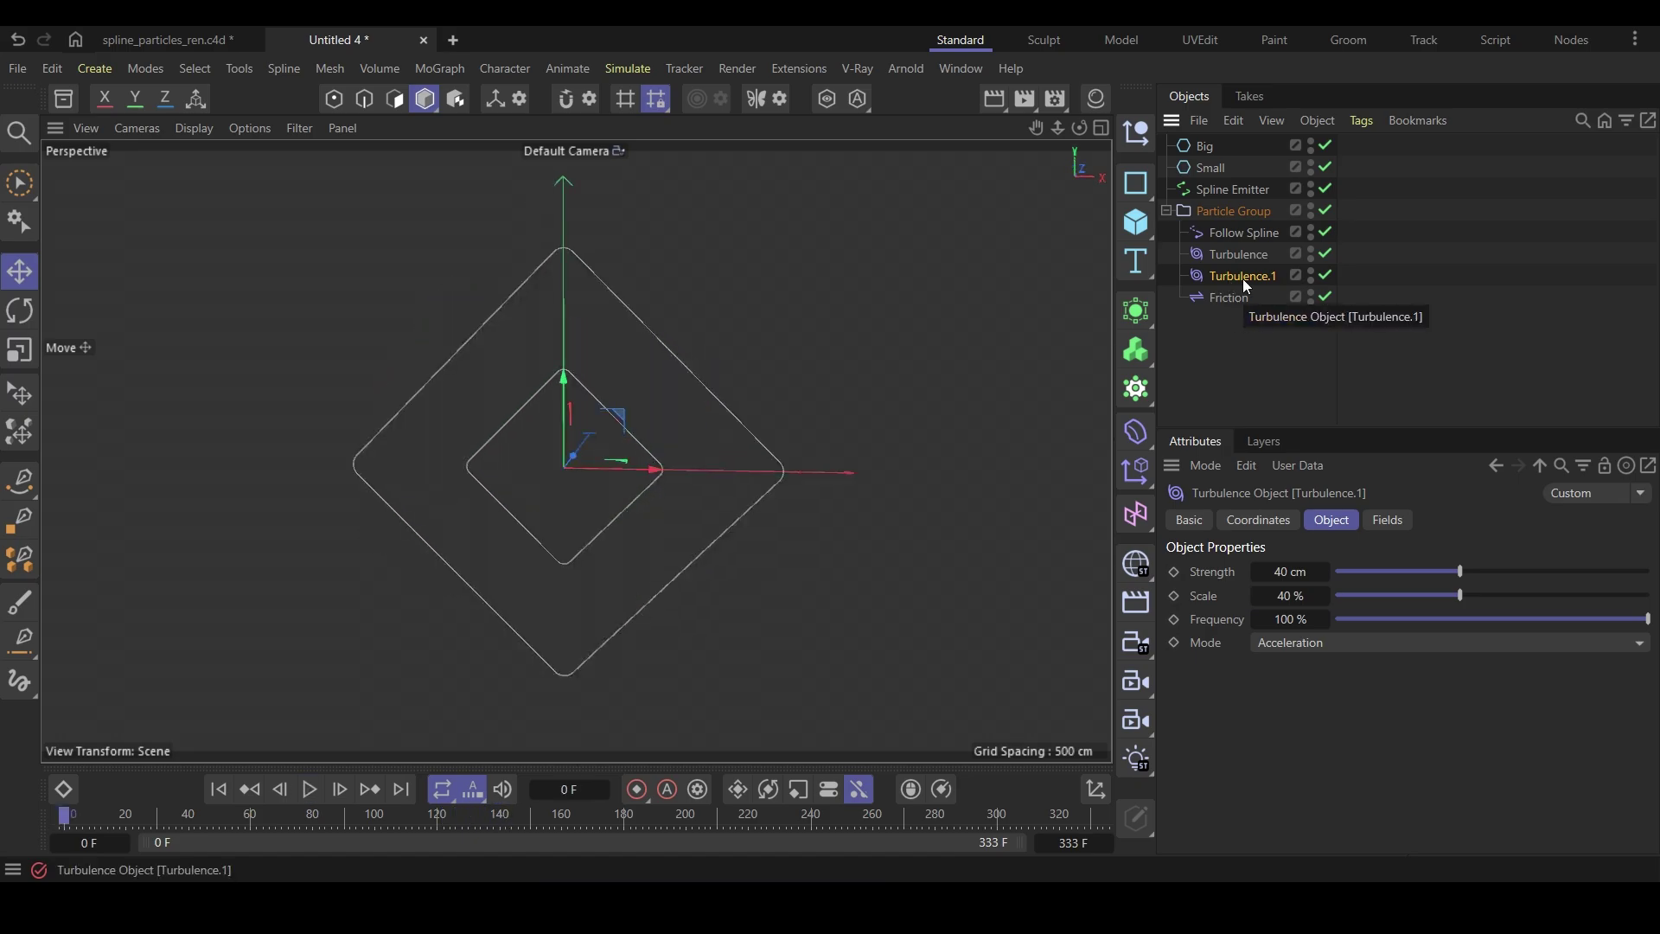
Duplicate again as Turbulence.2 with 30 cm strength and 15% scale, then preview the flow
{"action": "left_click_drag", "start_coordinate": [1243, 280], "coordinate": [1242, 289], "text": "ctrl"}
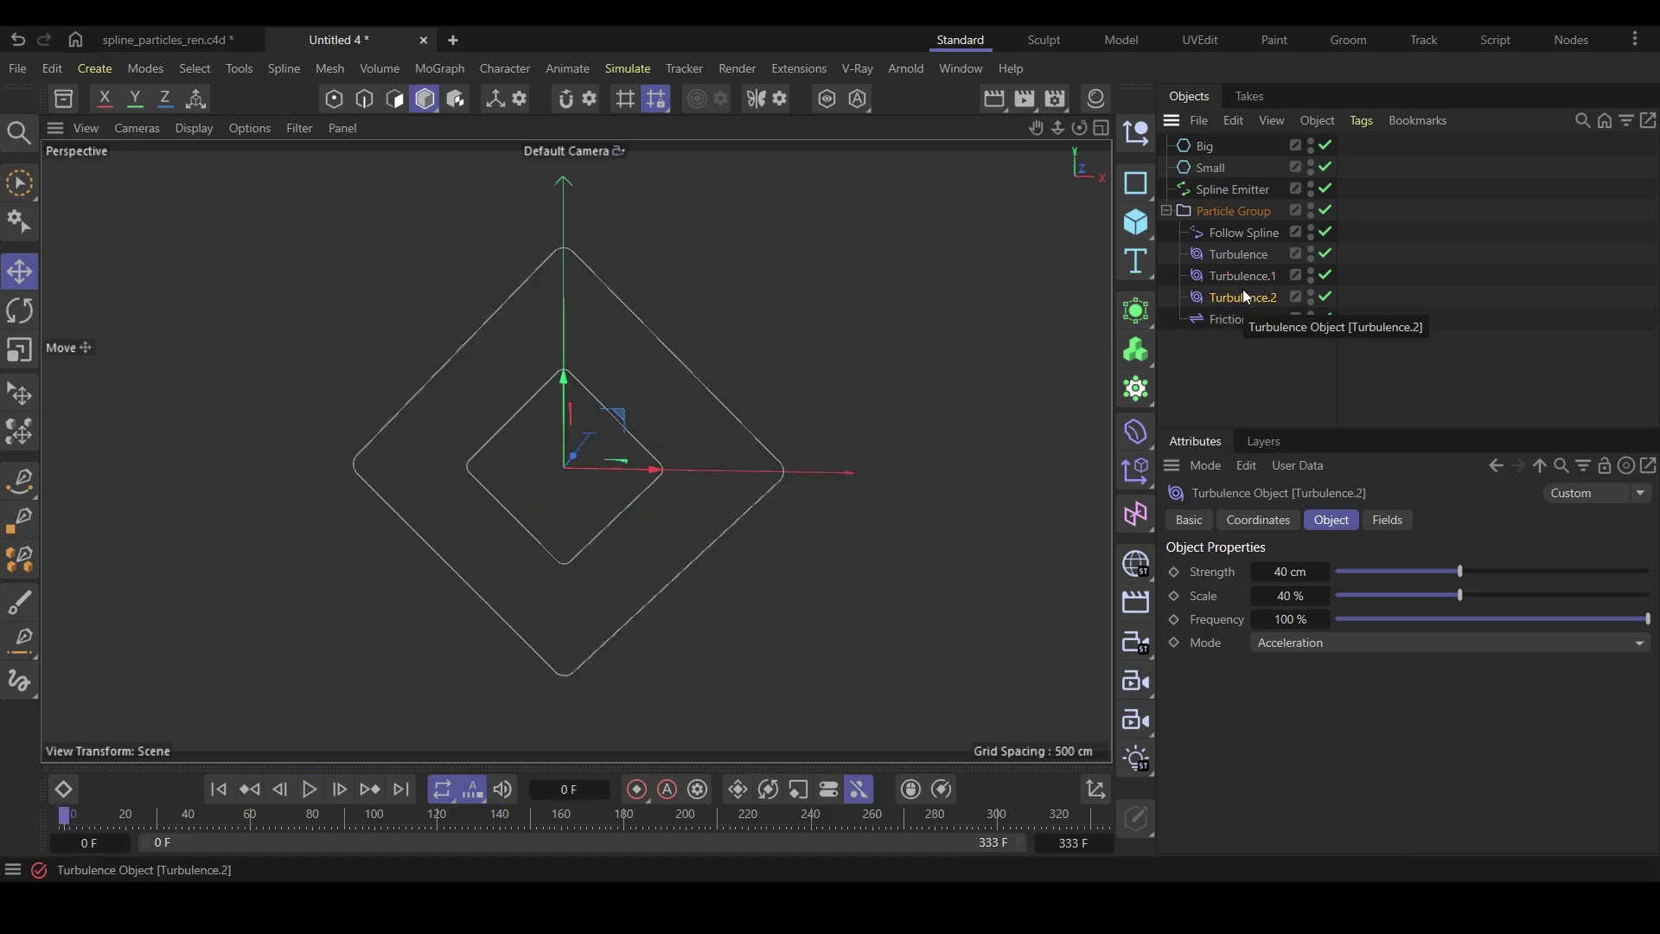
{"action": "double_click", "coordinate": [1286, 573]}
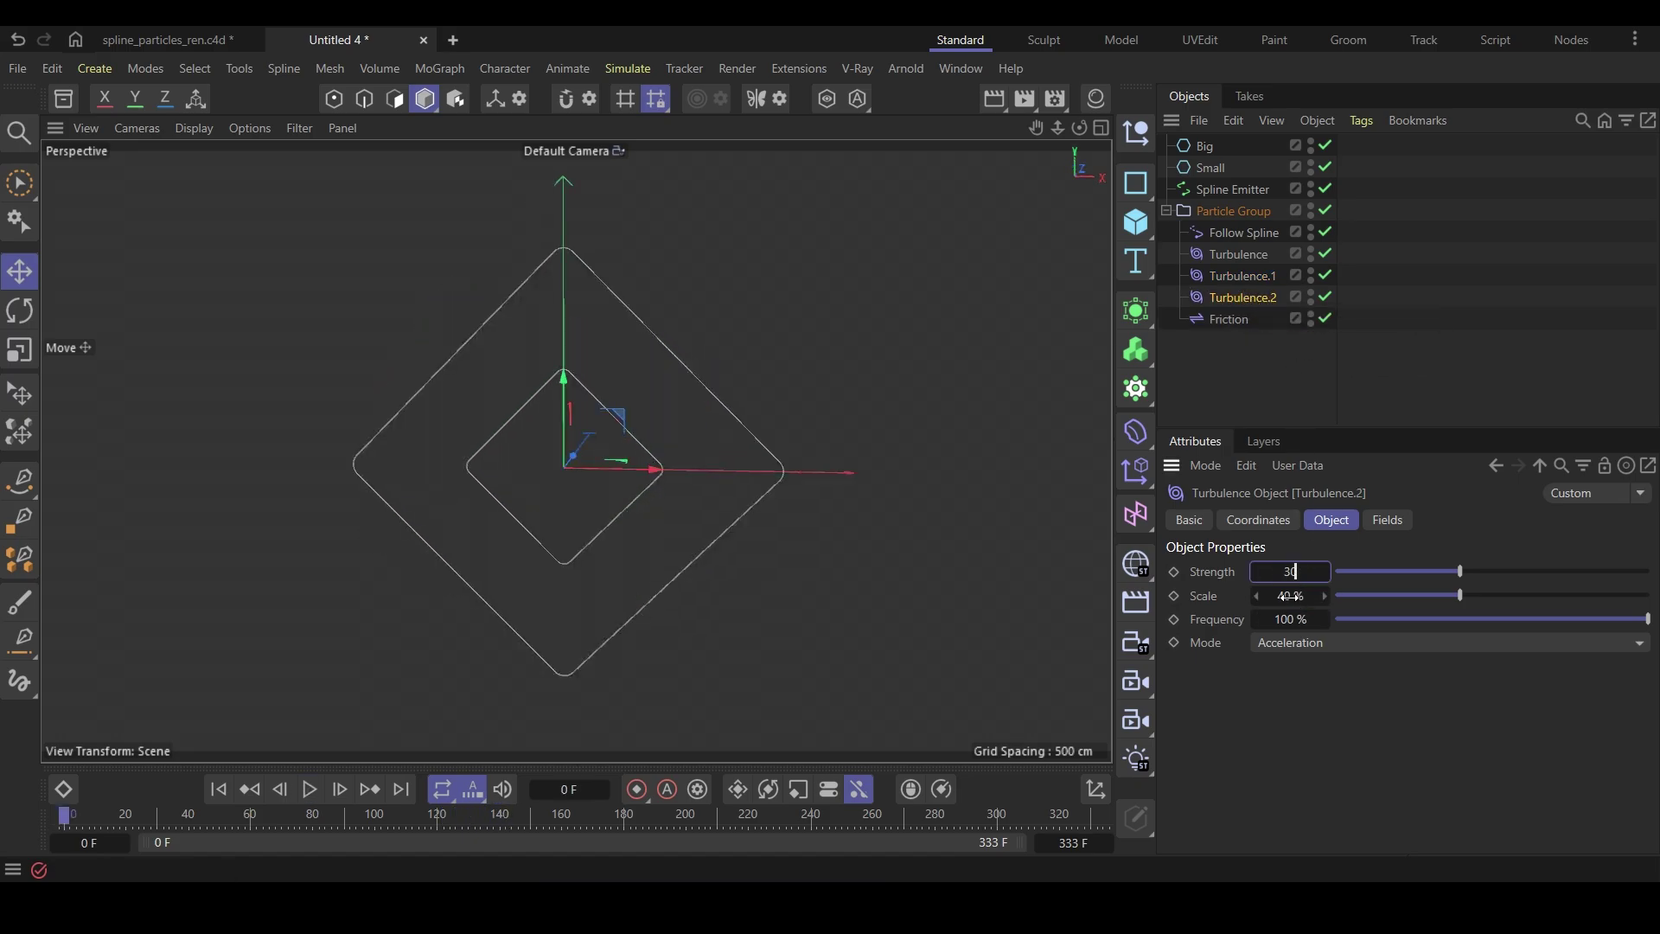
{"action": "type", "text": "15"}
{"action": "key", "text": "Return"}
{"action": "key", "text": "F8"}
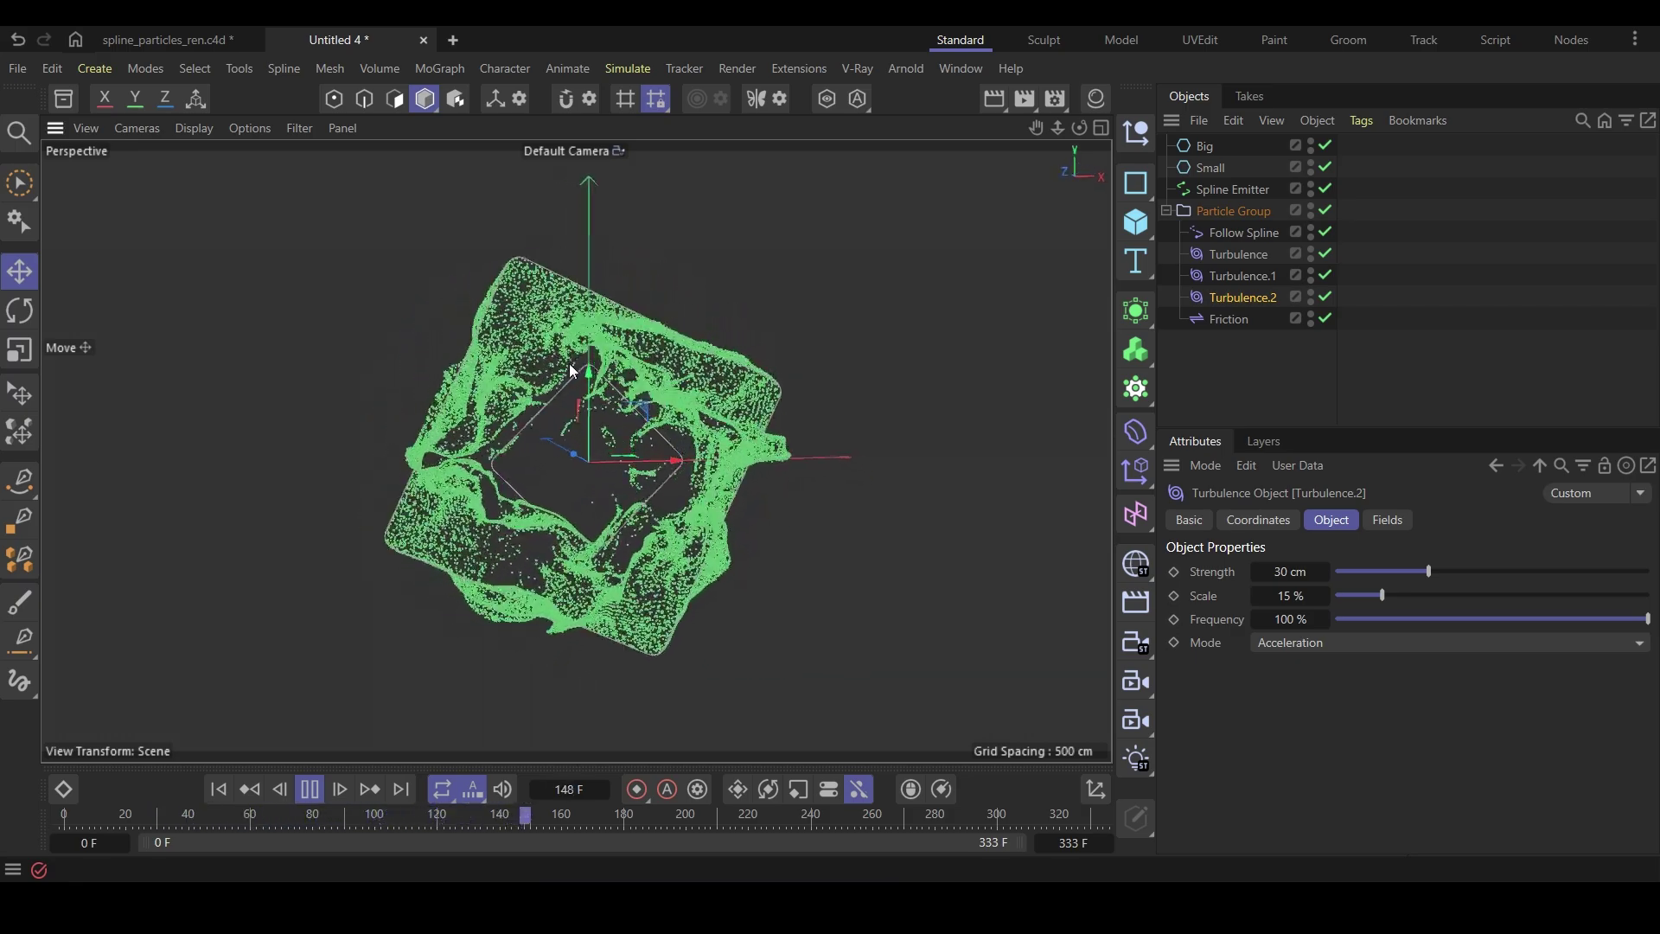
{"action": "left_click_drag", "start_coordinate": [603, 517], "coordinate": [574, 523], "text": "alt"}
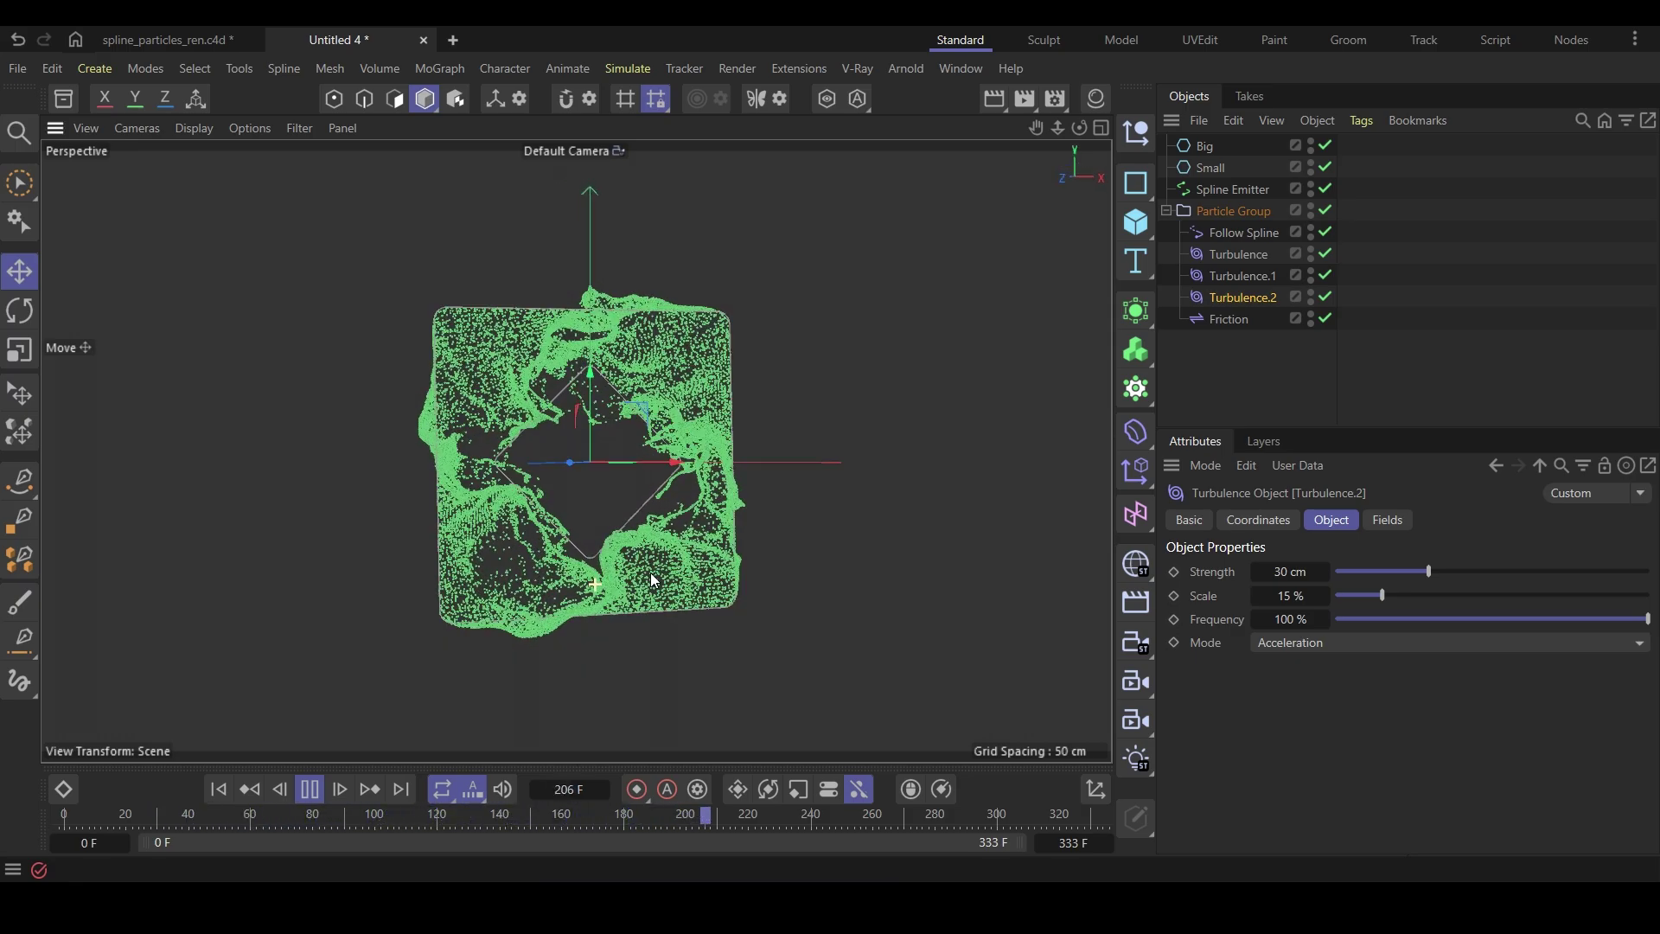
Set Simulation > Particles Substeps to 2 in the project settings and check the particle flow
{"action": "key", "text": "ctrl+d"}
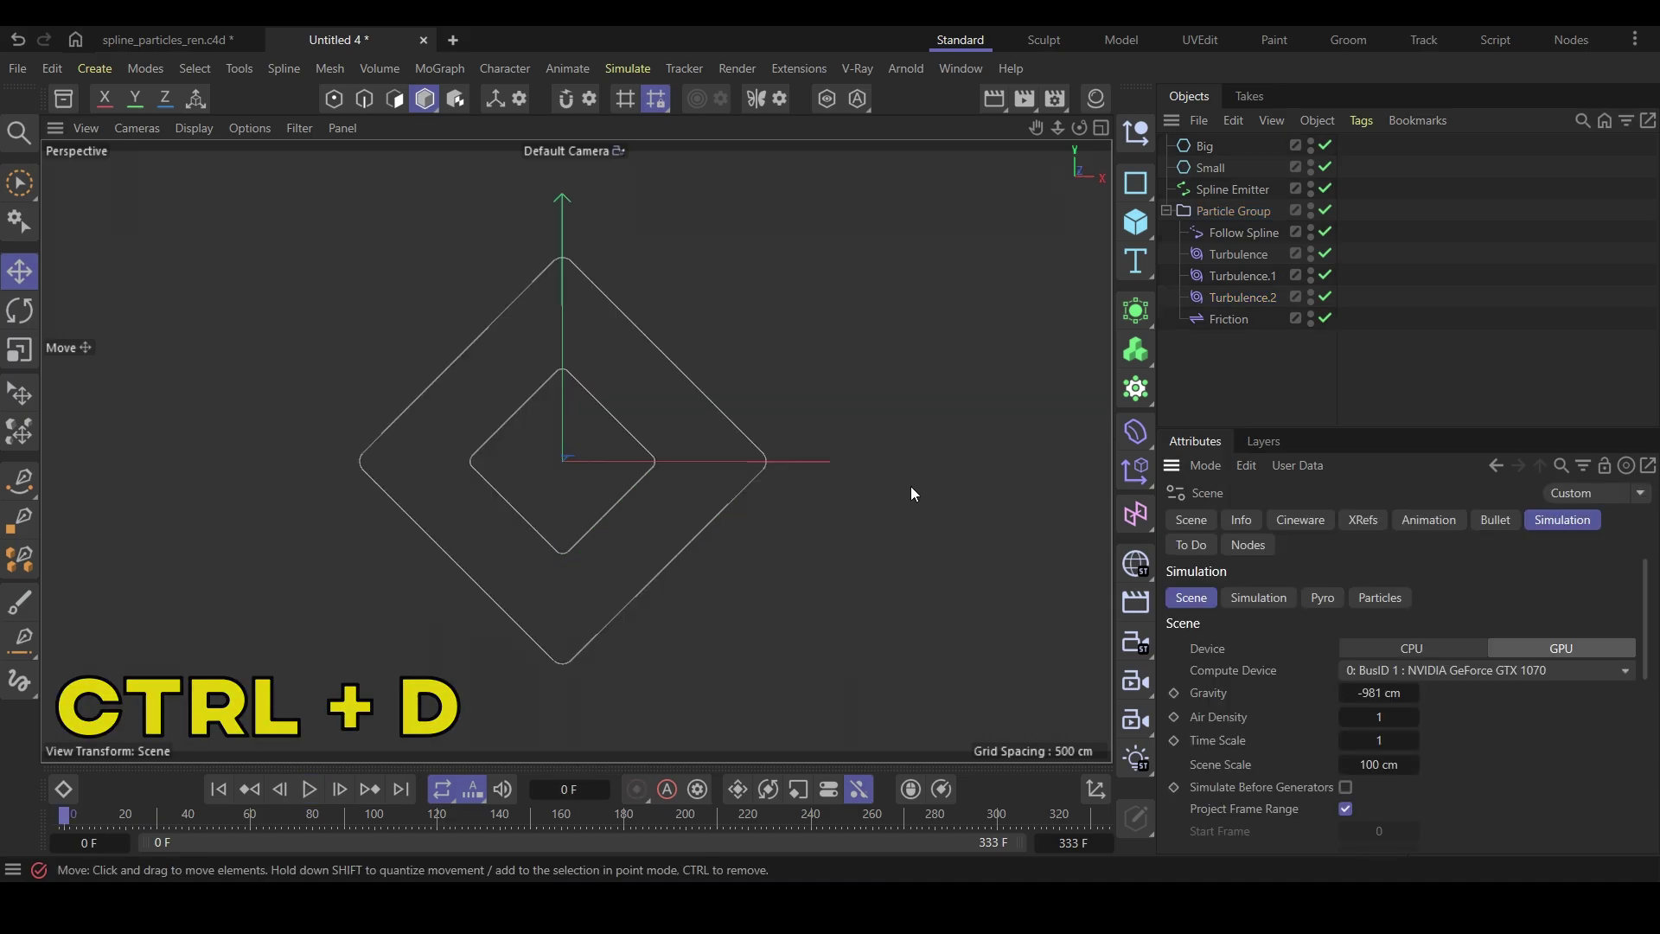
{"action": "left_click", "coordinate": [1381, 599]}
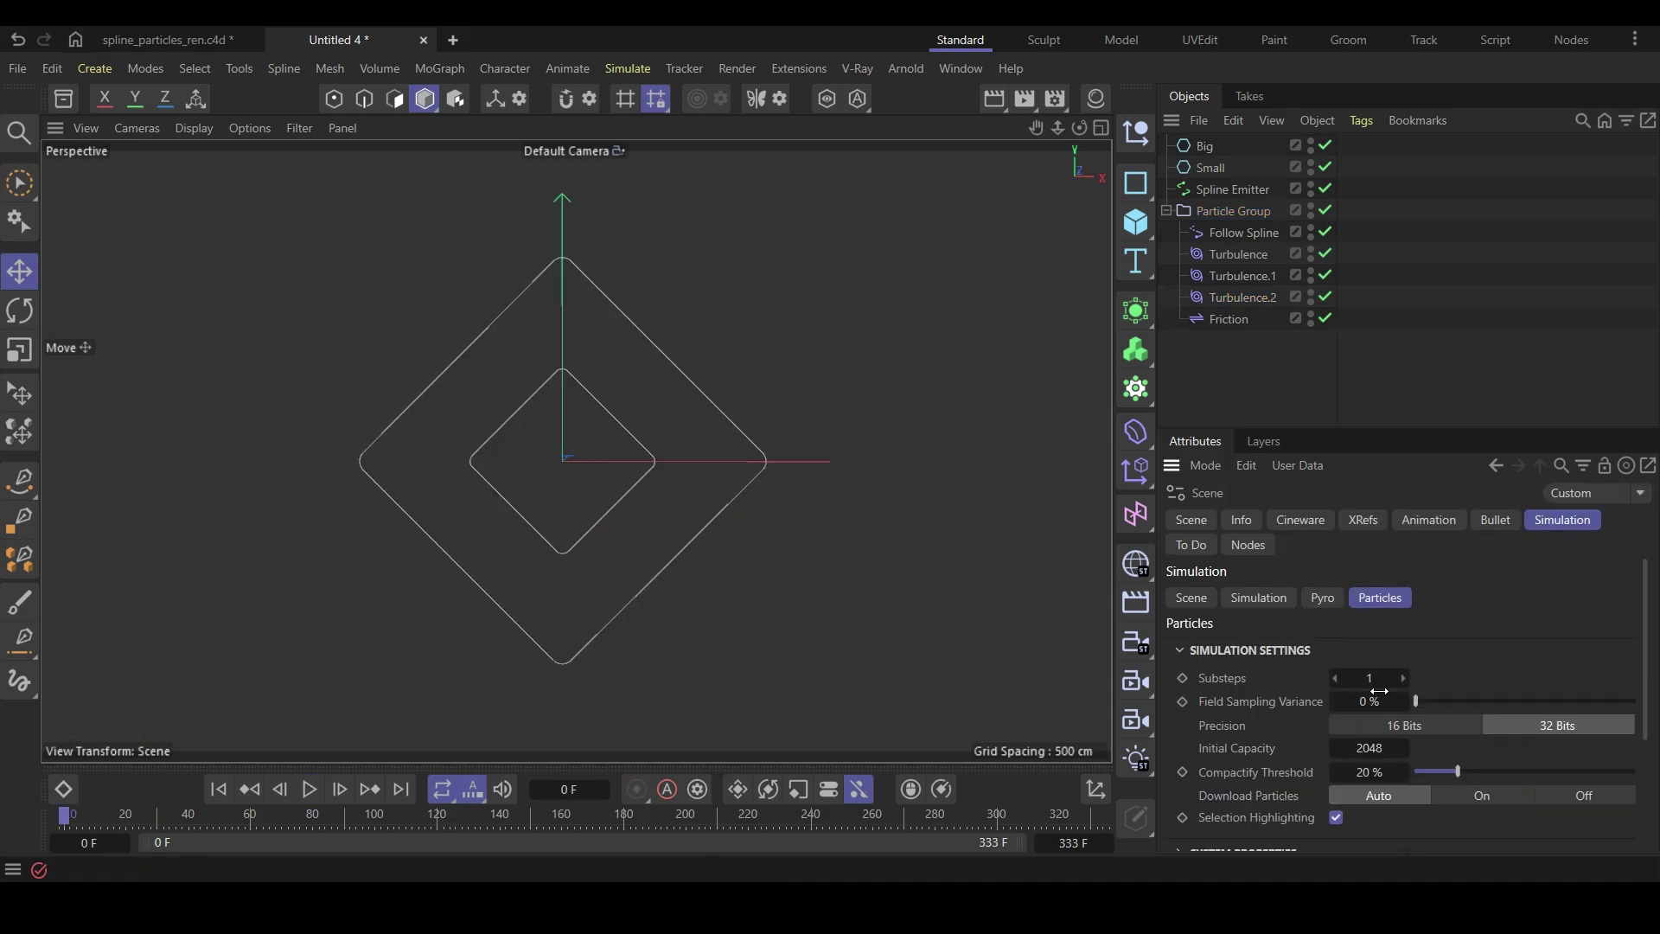
{"action": "type", "text": "2"}
{"action": "key", "text": "Return"}
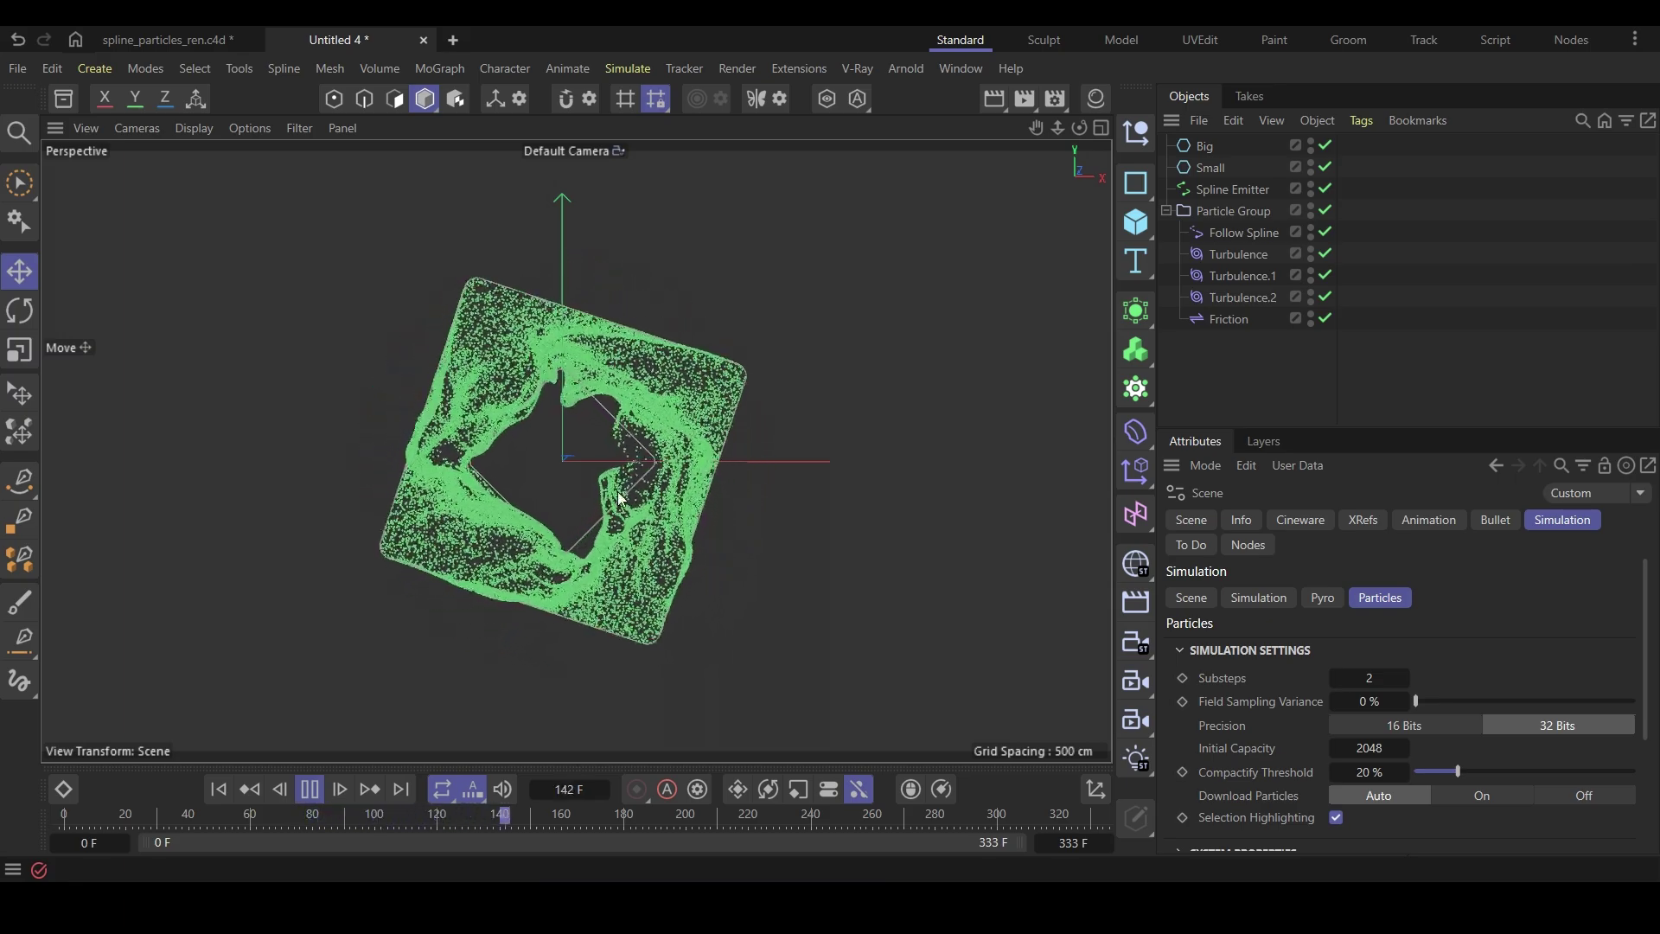
{"action": "left_click_drag", "start_coordinate": [602, 571], "coordinate": [659, 588], "text": "alt"}
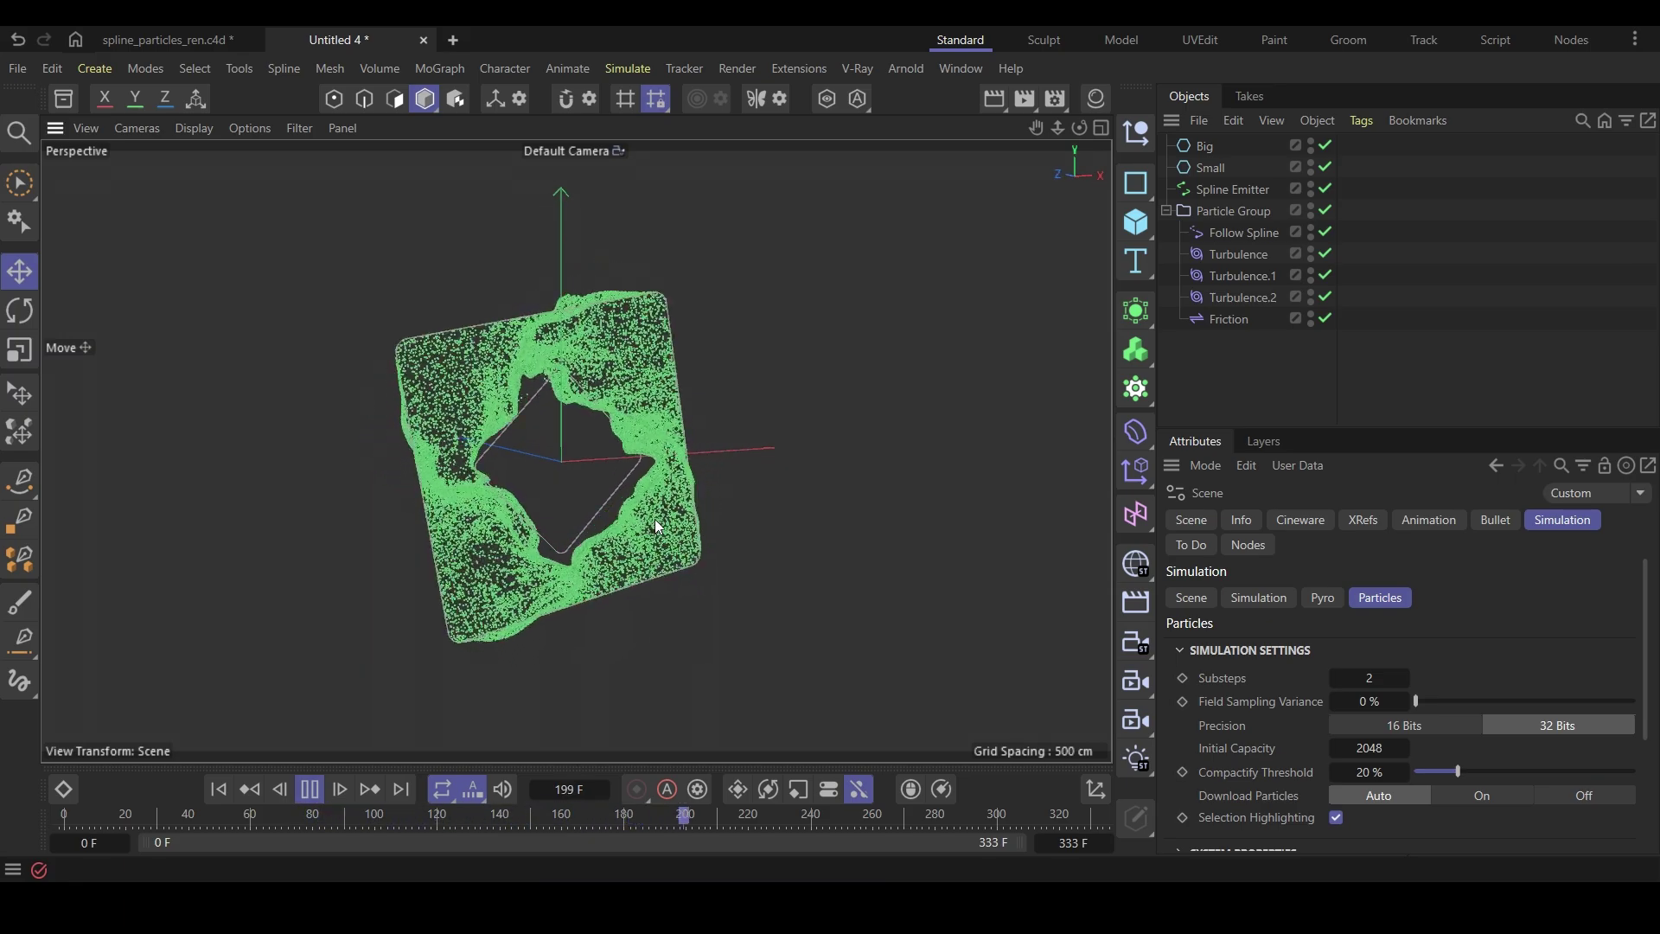
{"action": "left_click_drag", "start_coordinate": [656, 519], "coordinate": [596, 541], "text": "alt"}
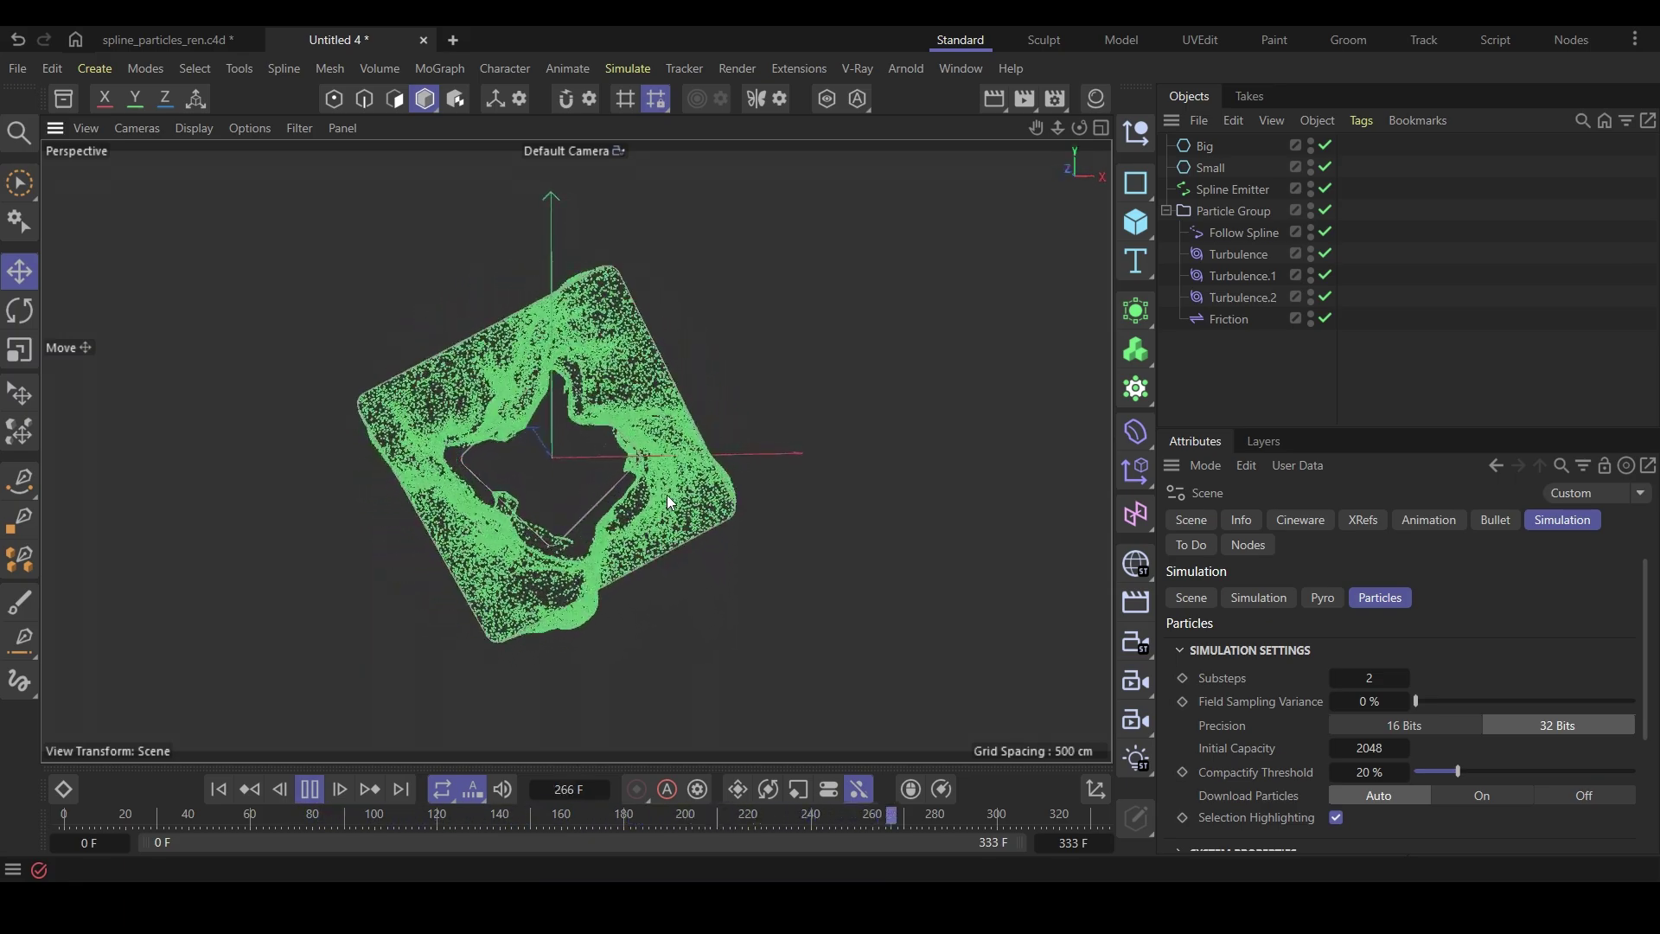
{"action": "mouse_move", "coordinate": [667, 495]}
{"action": "left_mouse_down", "text": "alt"}
{"action": "mouse_move", "coordinate": [531, 512]}
{"action": "mouse_move", "coordinate": [659, 503]}
{"action": "left_mouse_up", "text": "alt"}
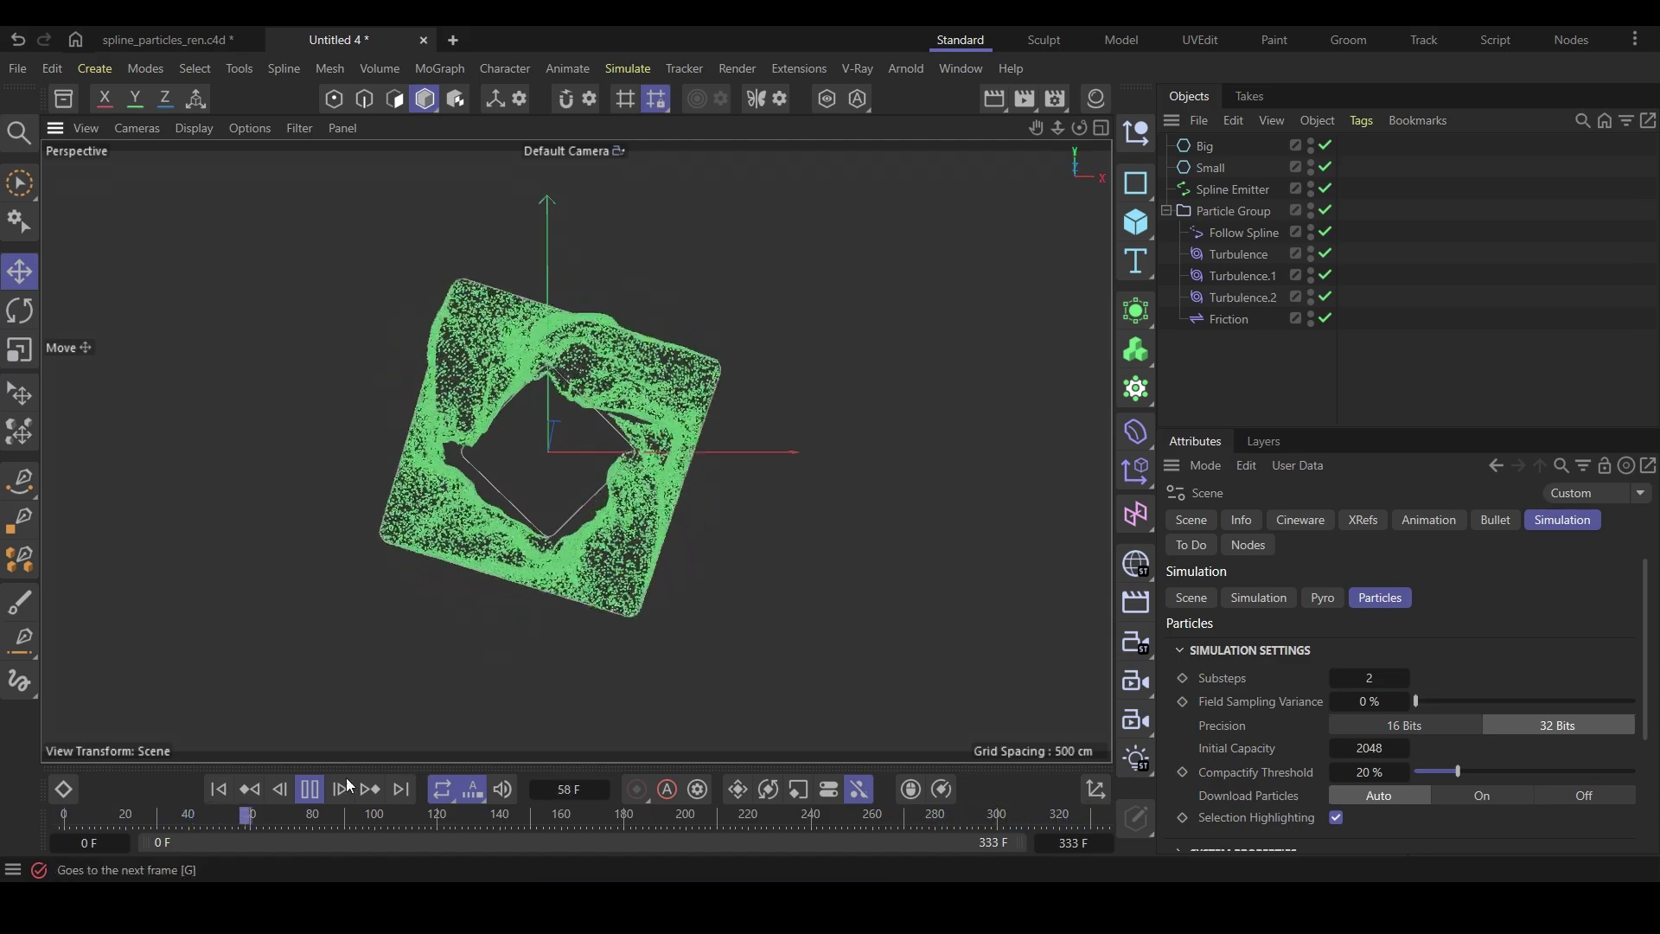
{"action": "left_click", "coordinate": [1341, 523]}
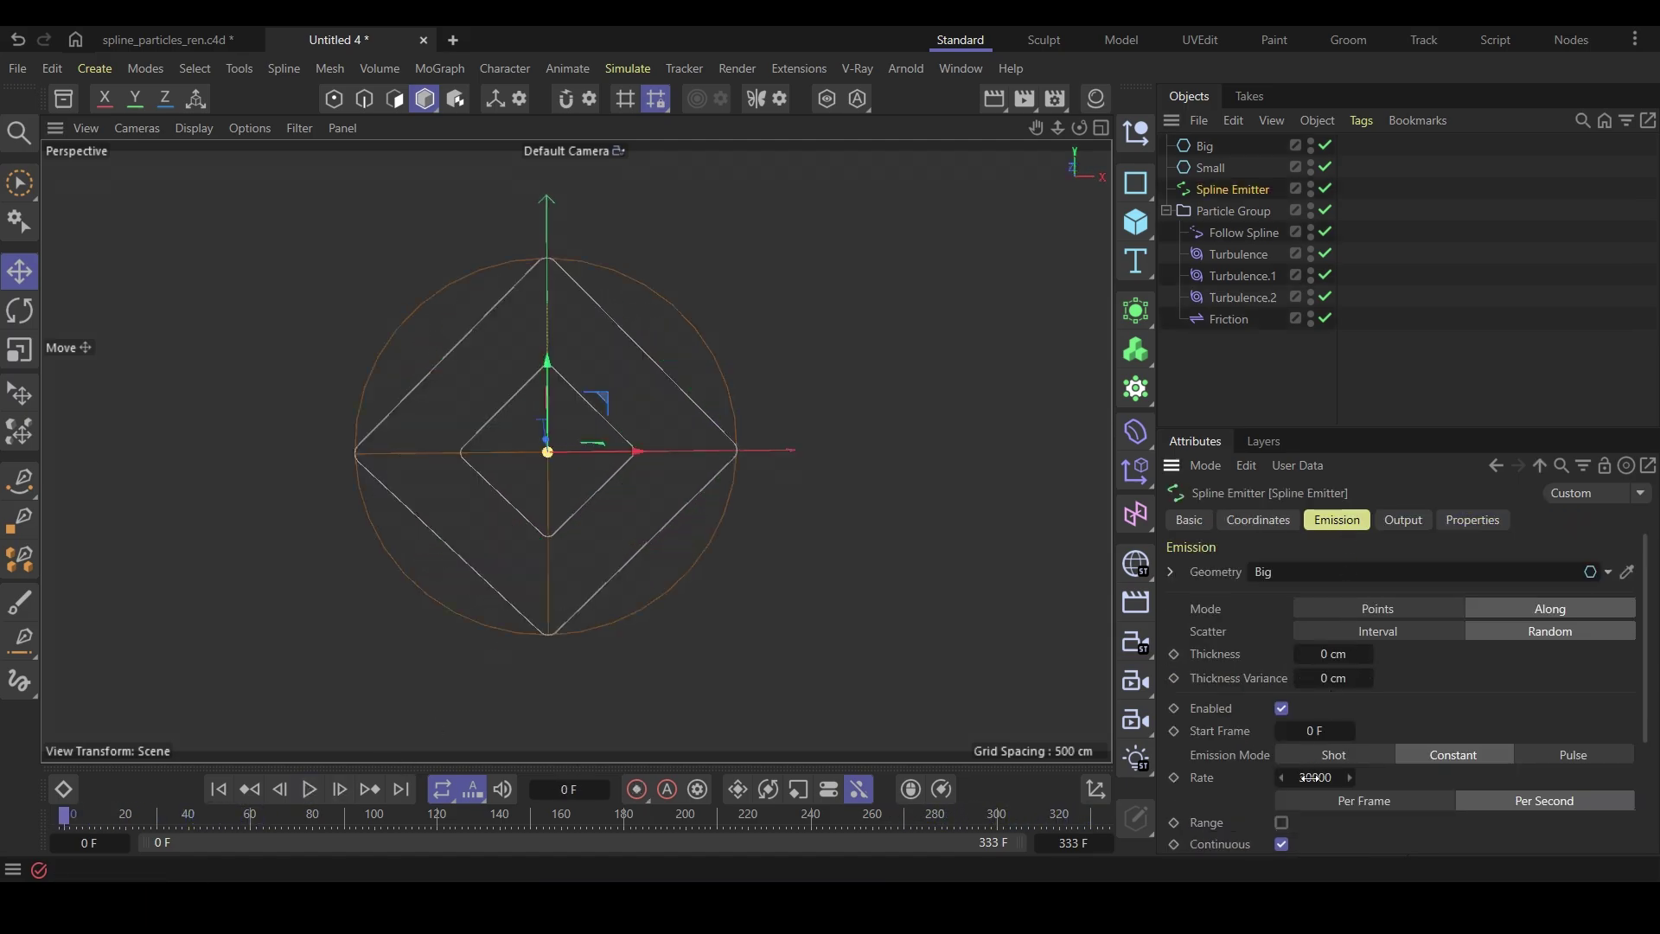
Set the Spline Emitter rate to 100000 and preview the denser emission
{"action": "type", "text": "100000"}
{"action": "left_click", "coordinate": [310, 788]}
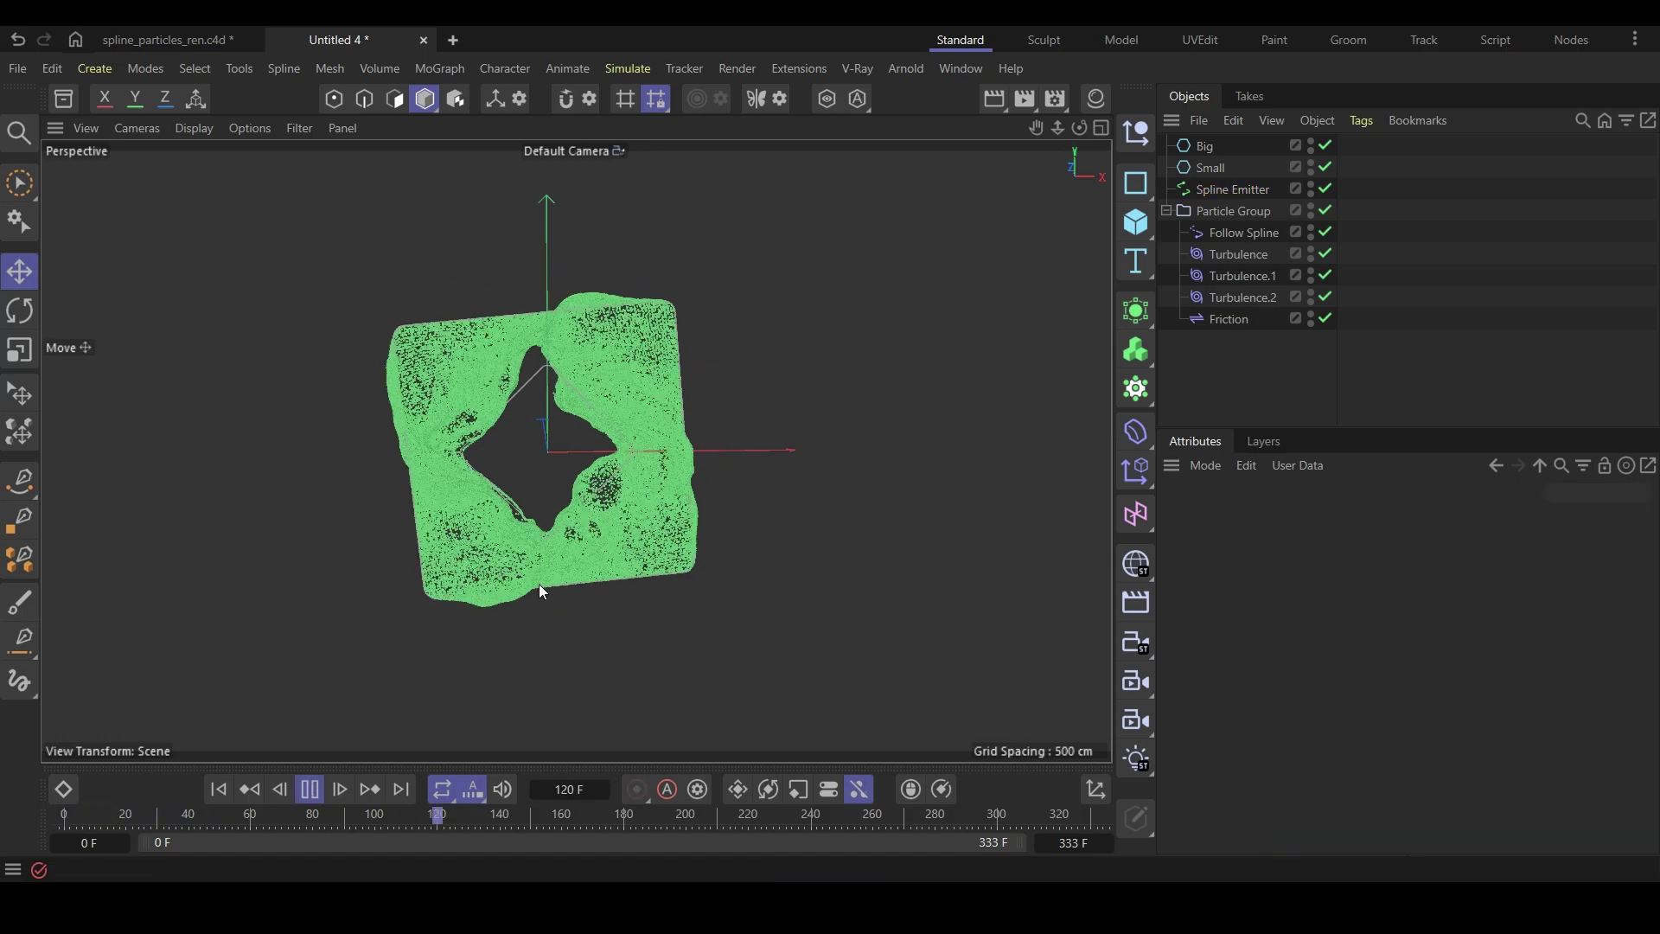
{"action": "left_click", "coordinate": [310, 789]}
{"action": "mouse_move", "coordinate": [554, 545]}
{"action": "left_mouse_down", "text": "alt"}
{"action": "mouse_move", "coordinate": [846, 531]}
{"action": "mouse_move", "coordinate": [554, 545]}
{"action": "left_mouse_up", "text": "alt"}
Add a Color Mapper modifier inside the Particle Group
{"action": "left_click", "coordinate": [219, 789]}
{"action": "left_click", "coordinate": [628, 68]}
{"action": "mouse_move", "coordinate": [660, 407]}
{"action": "left_click", "coordinate": [793, 398]}
{"action": "left_click_drag", "start_coordinate": [1232, 147], "coordinate": [1242, 344]}
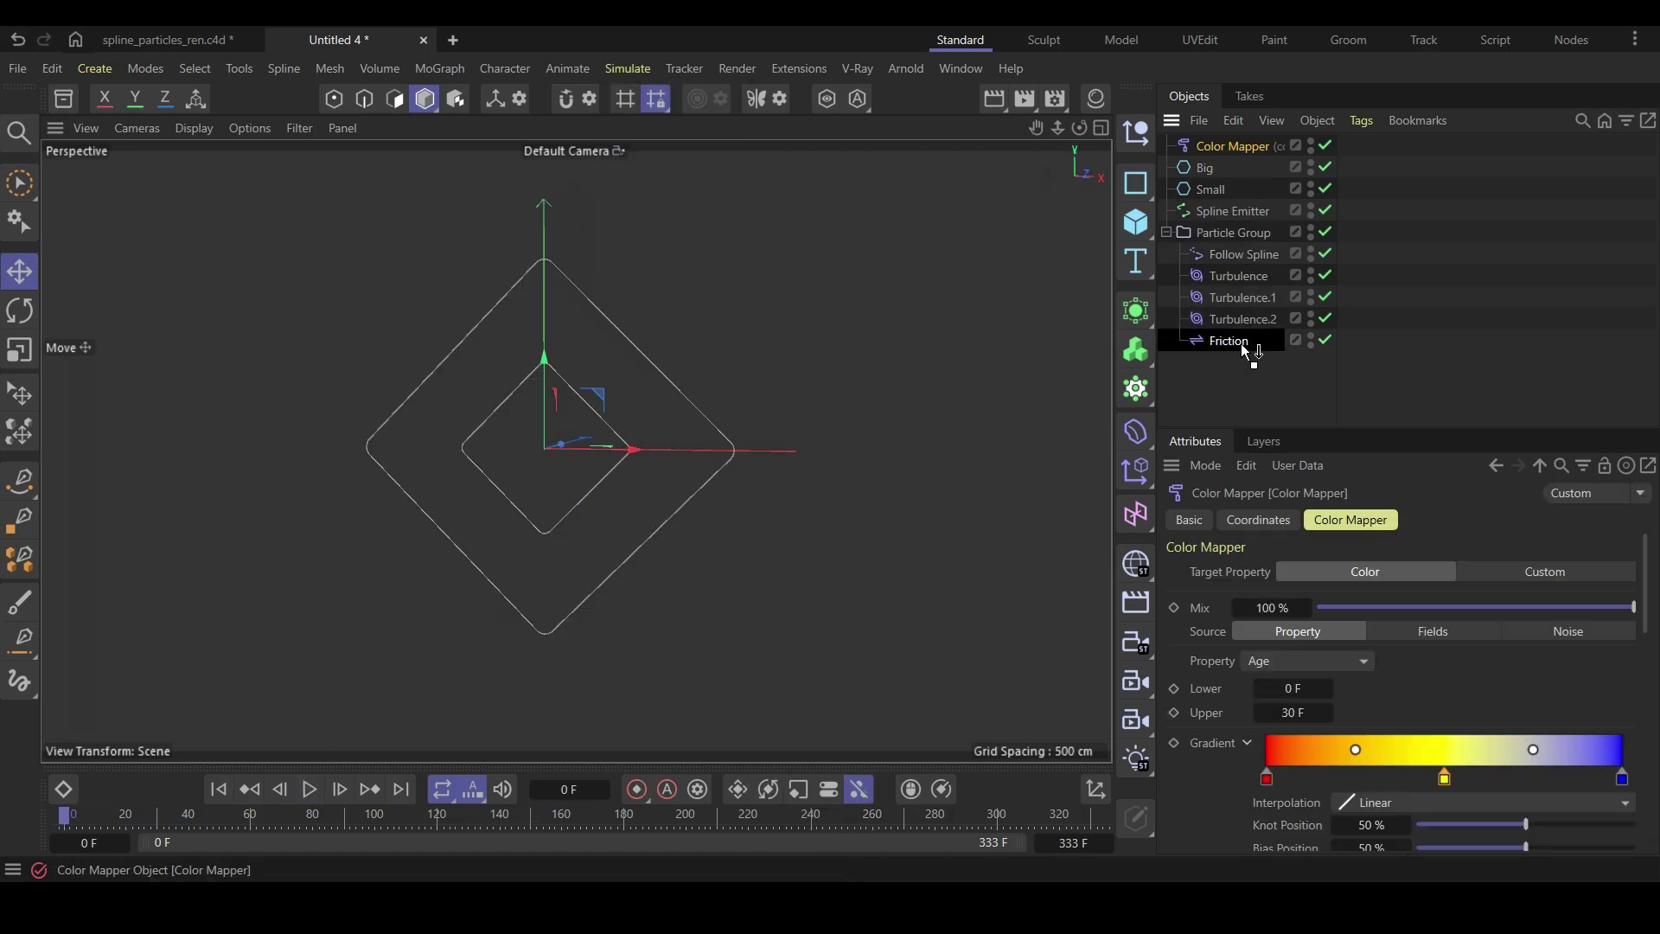
{"action": "left_click", "coordinate": [308, 792]}
{"action": "left_click", "coordinate": [308, 793]}
Reduce the Color Mapper gradient to two knots, blue and light cyan
{"action": "scroll", "coordinate": [1445, 752], "scroll_direction": "down", "scroll_amount": 1}
{"action": "left_click_drag", "start_coordinate": [1444, 724], "coordinate": [1445, 658]}
{"action": "left_click_drag", "start_coordinate": [1266, 724], "coordinate": [1267, 657]}
{"action": "left_click", "coordinate": [1271, 726]}
{"action": "double_click", "coordinate": [1272, 726]}
{"action": "left_click_drag", "start_coordinate": [1288, 768], "coordinate": [1249, 767]}
{"action": "key", "text": "Return"}
{"action": "double_click", "coordinate": [1622, 723]}
{"action": "left_click", "coordinate": [1253, 838]}
{"action": "left_click", "coordinate": [309, 789]}
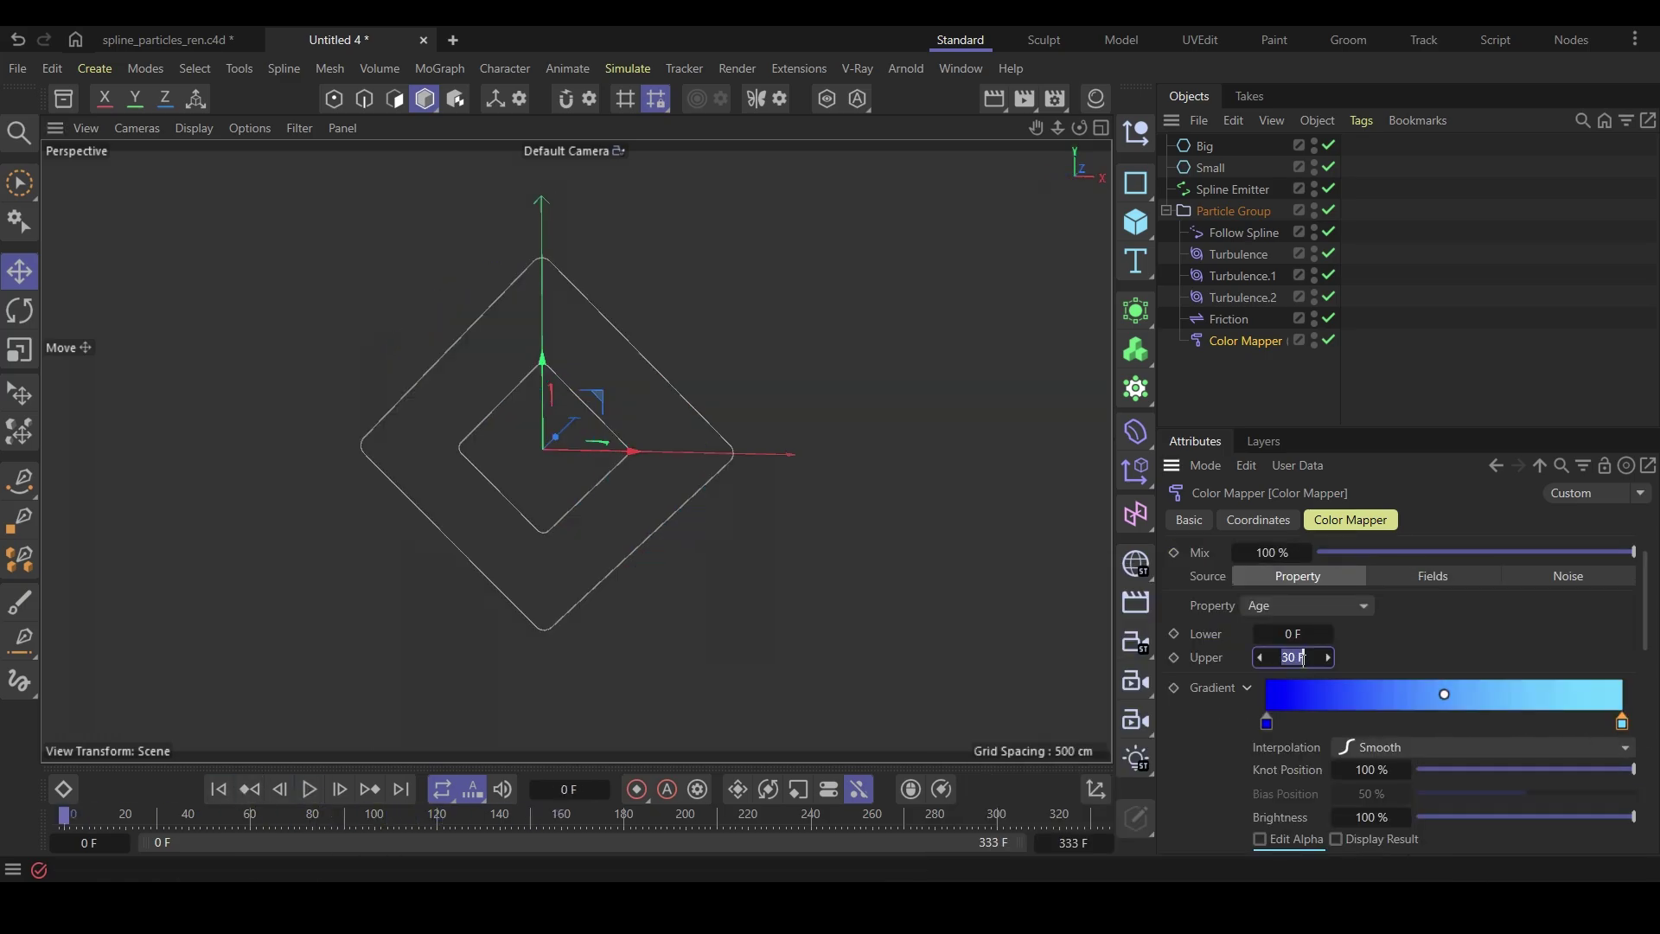
Copy the Small frame as 'logo' with 71 cm radius and extrude it
{"action": "left_click", "coordinate": [1212, 169]}
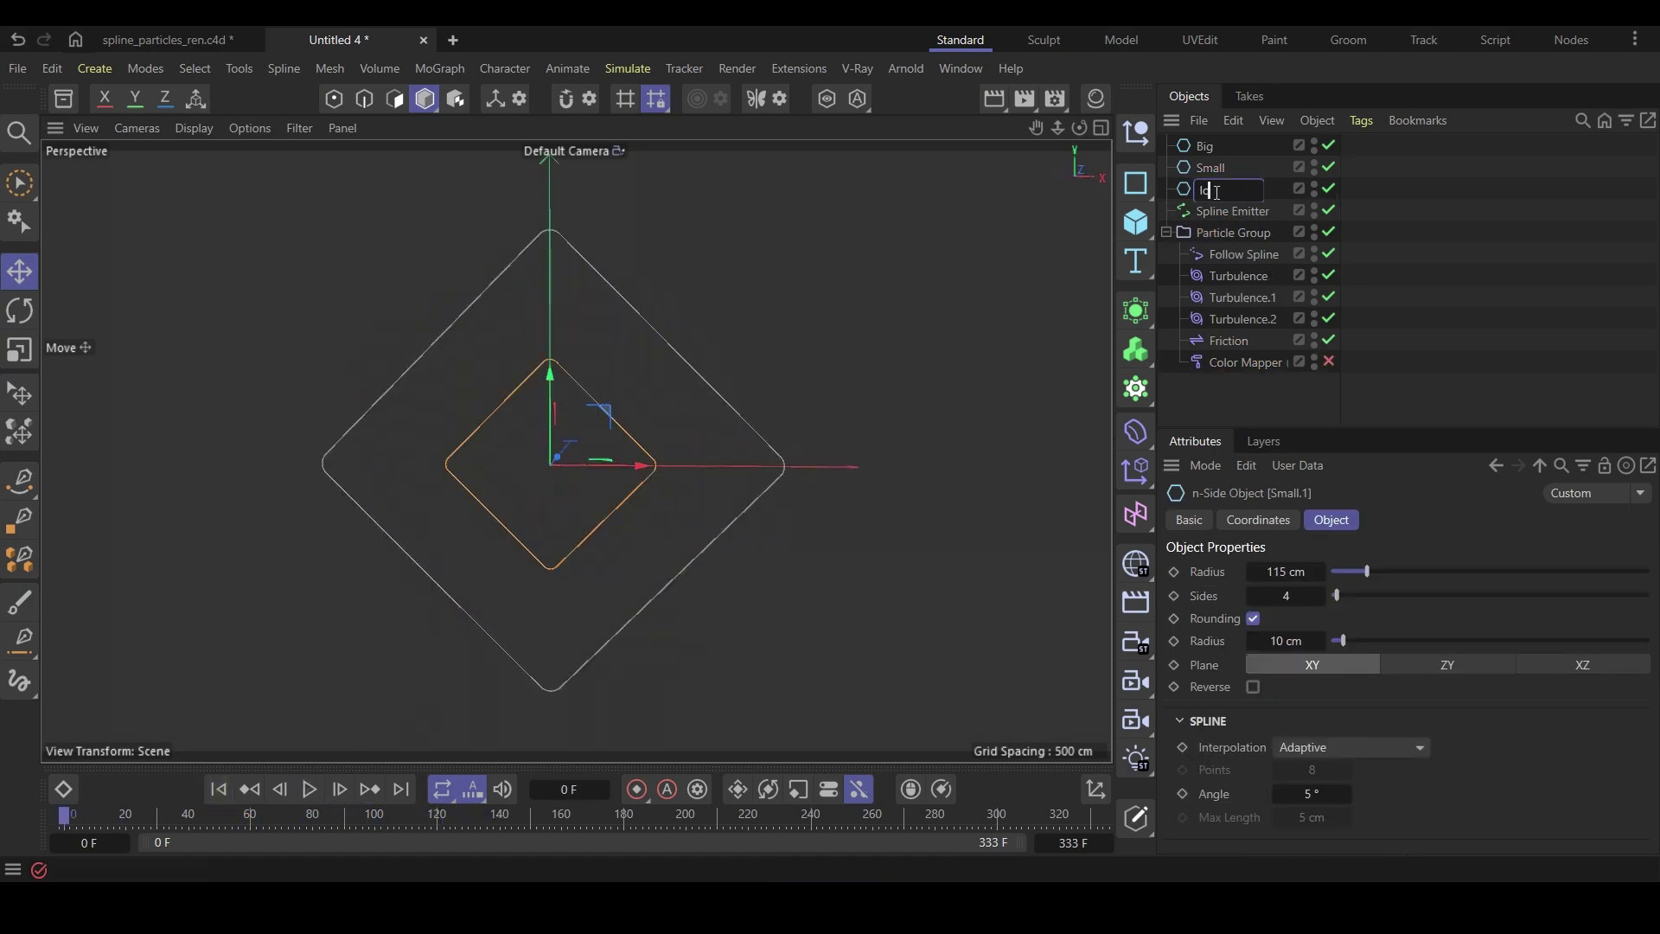
{"action": "key", "text": "Return"}
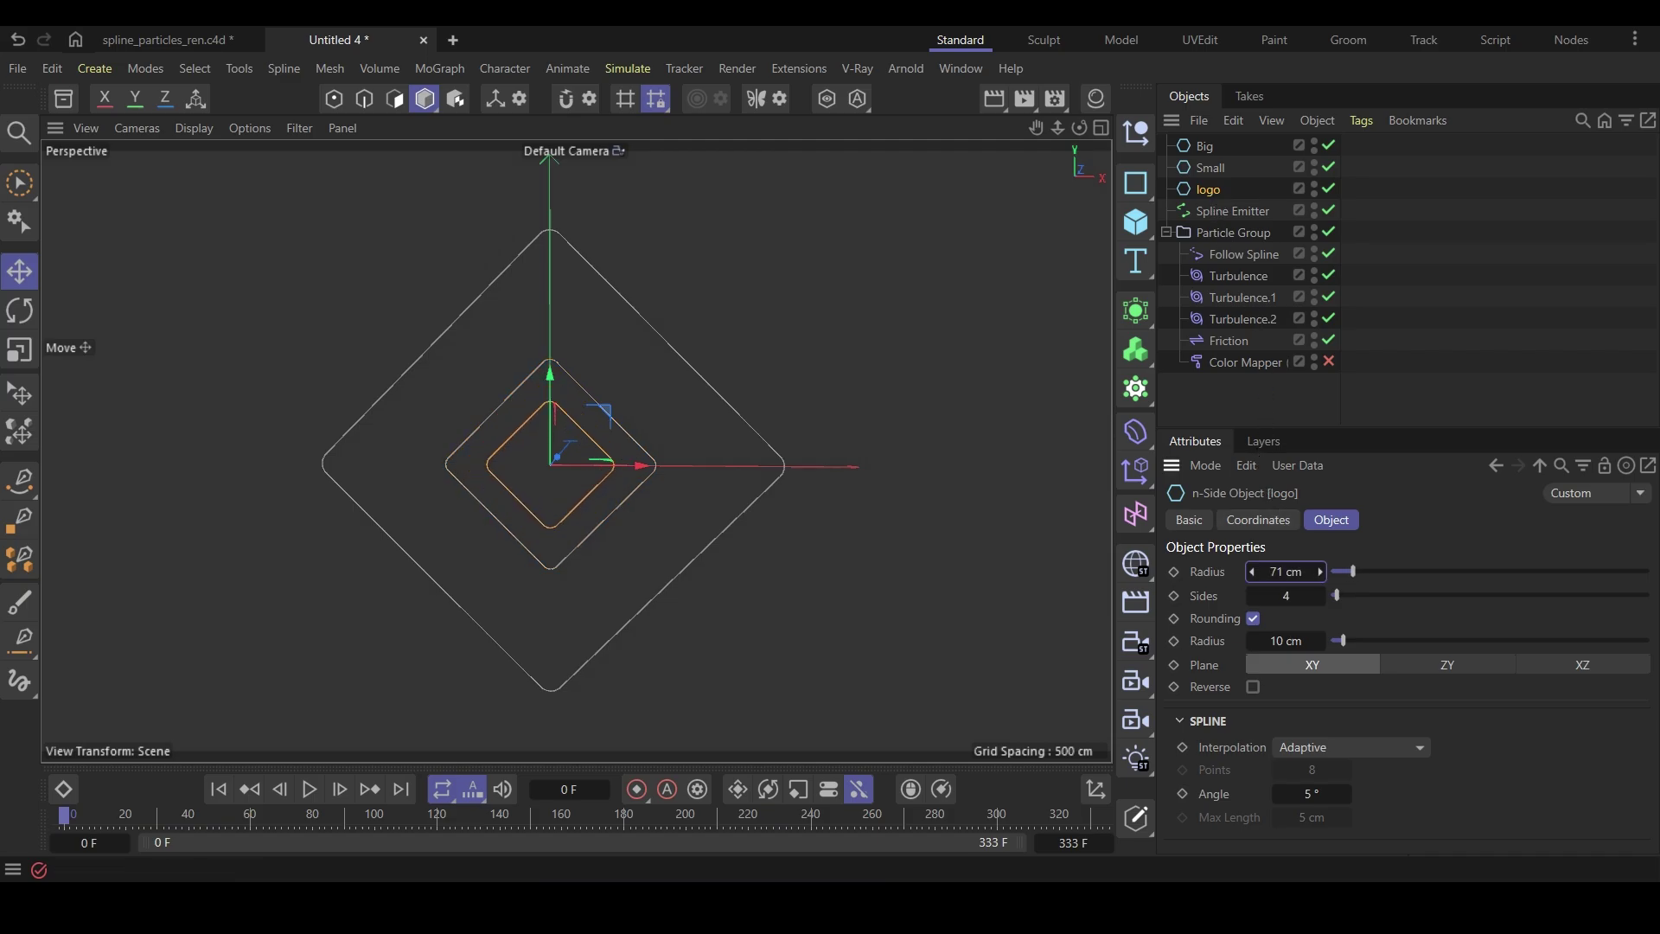
{"action": "left_click_drag", "start_coordinate": [1135, 311], "coordinate": [1221, 383], "text": "alt"}
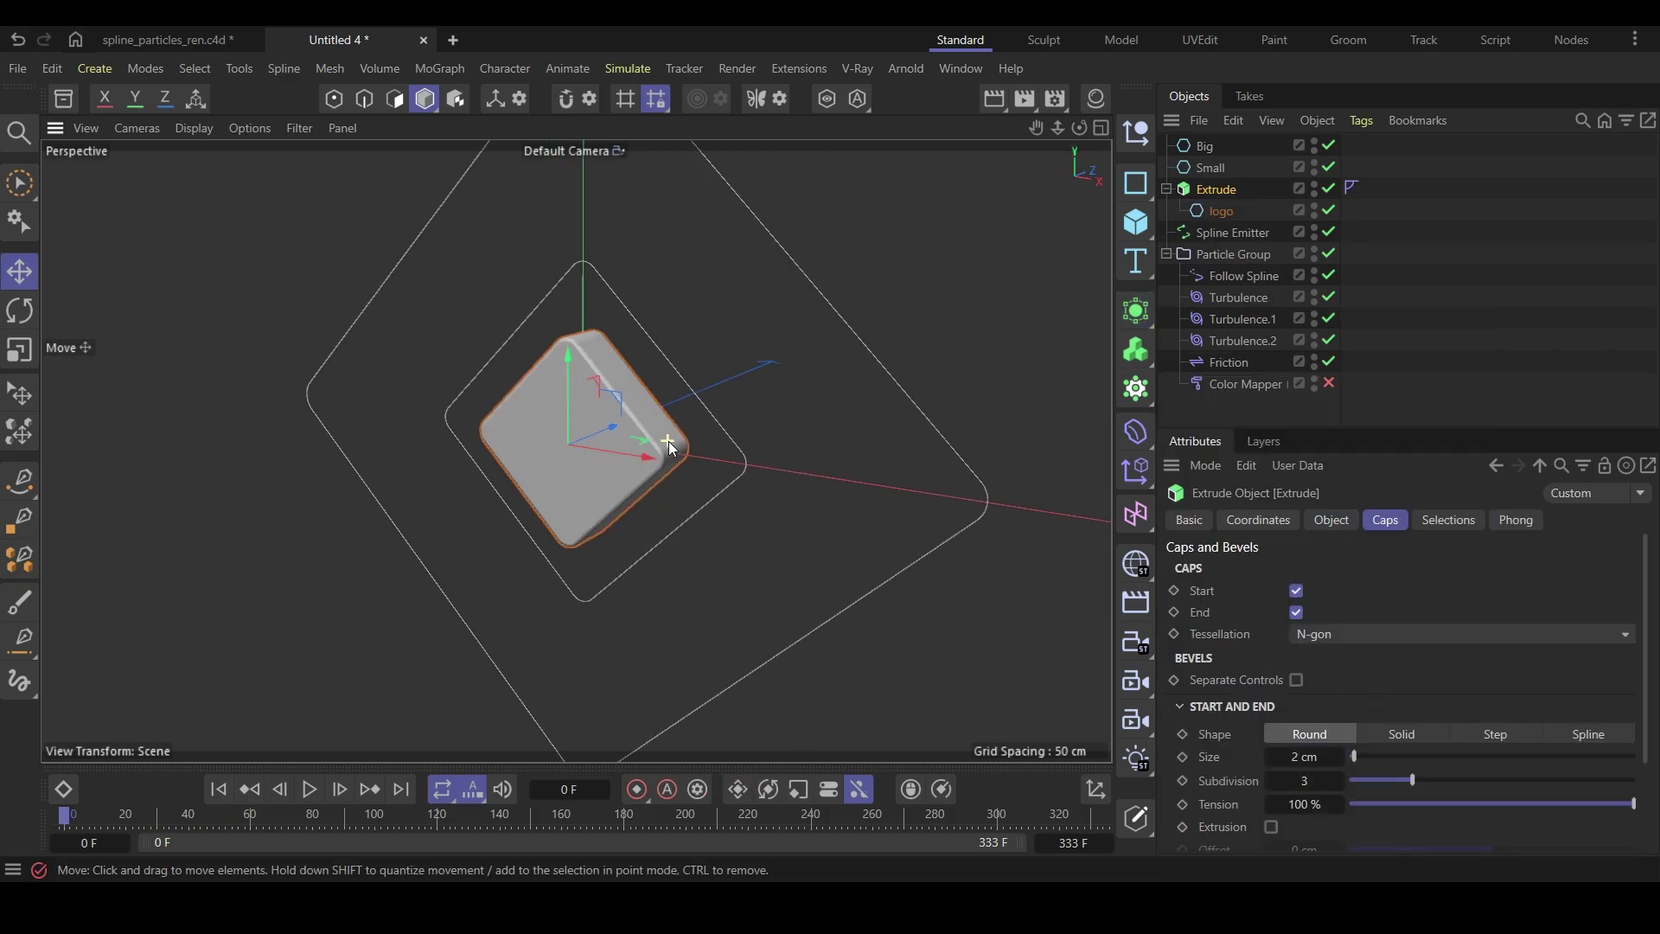
{"action": "left_click", "coordinate": [308, 789]}
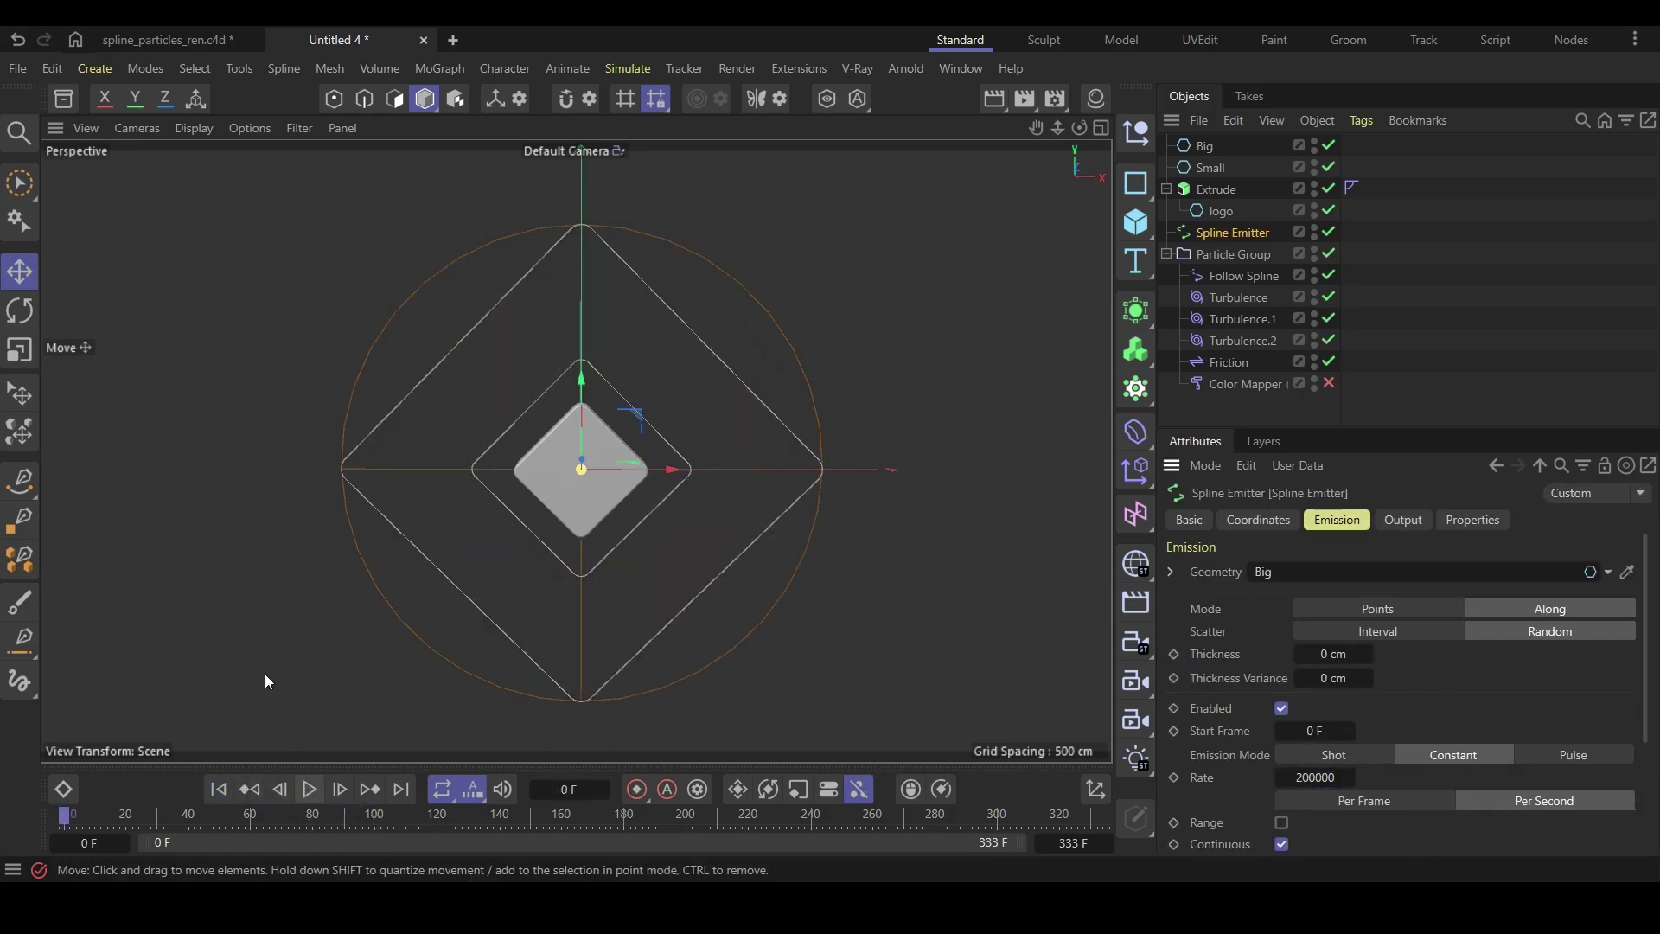
Preview the simulation and close Render Settings with Arnold as the renderer
{"action": "left_click", "coordinate": [266, 682]}
{"action": "left_click", "coordinate": [309, 788]}
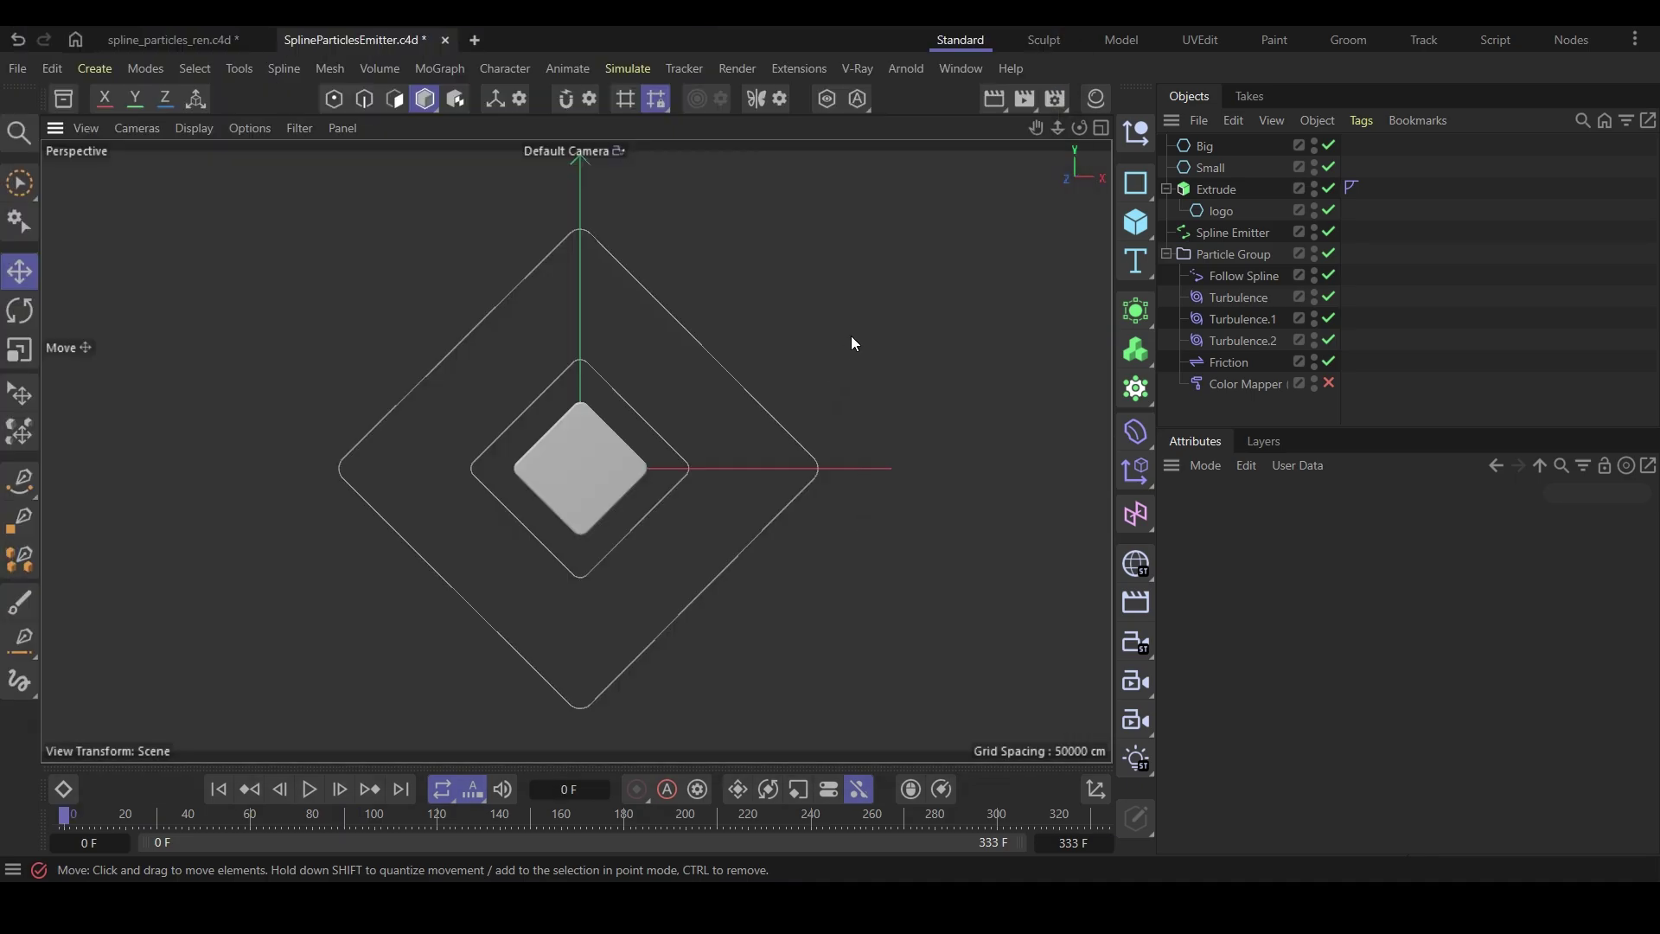
{"action": "left_click", "coordinate": [309, 790]}
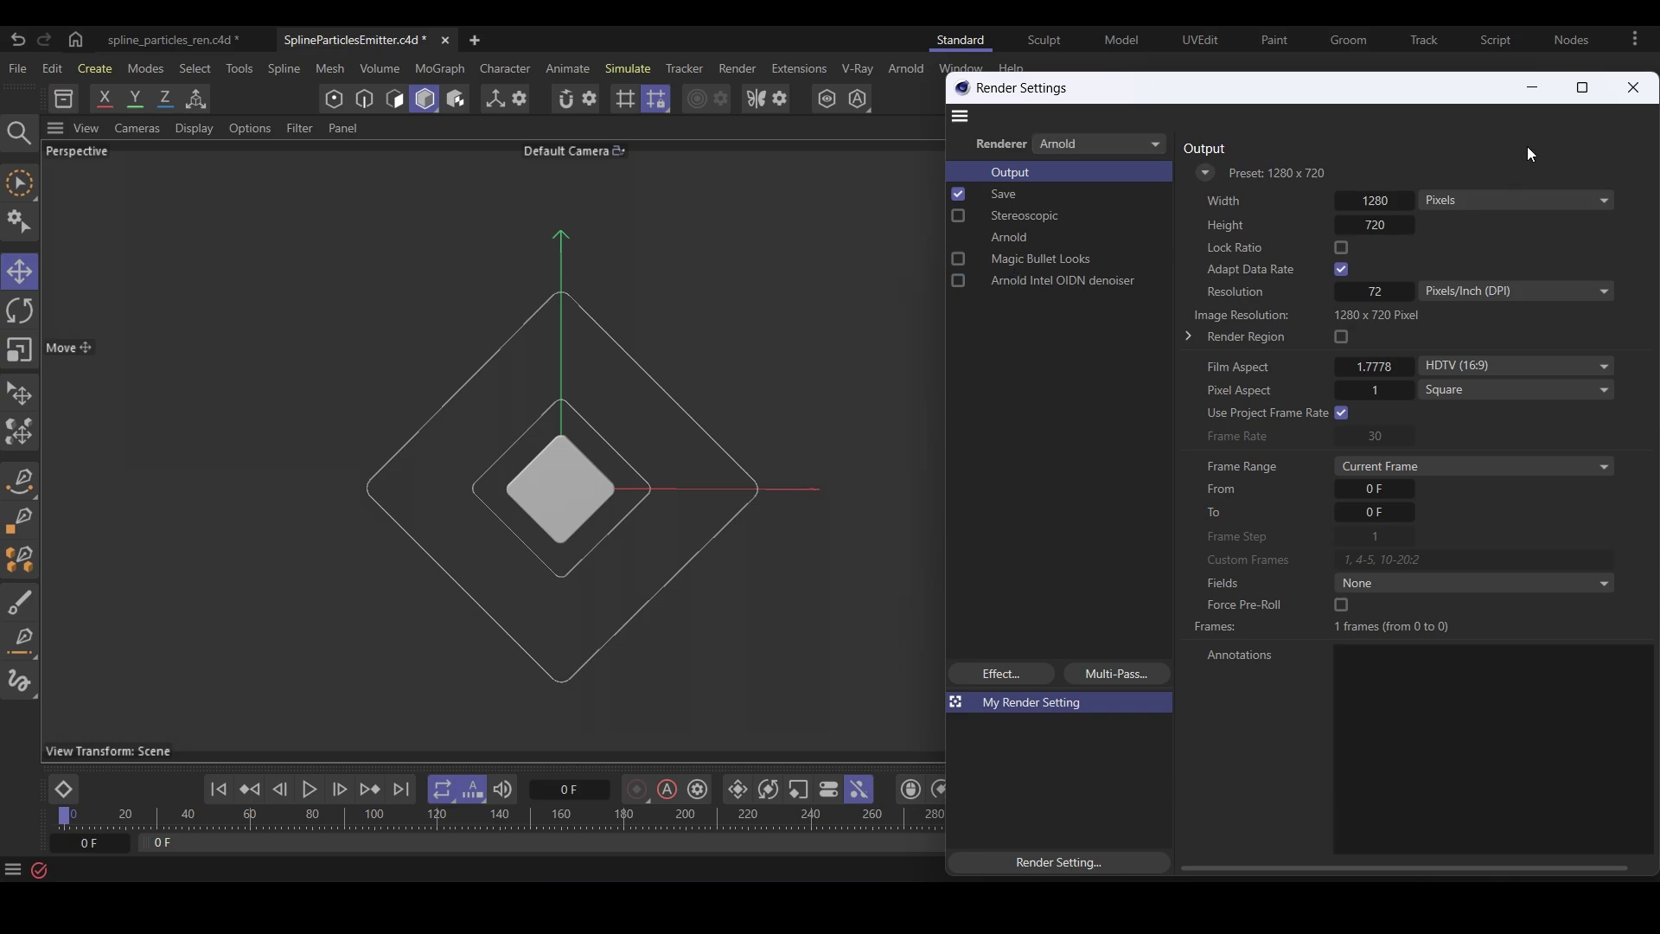
{"action": "left_click", "coordinate": [1634, 87]}
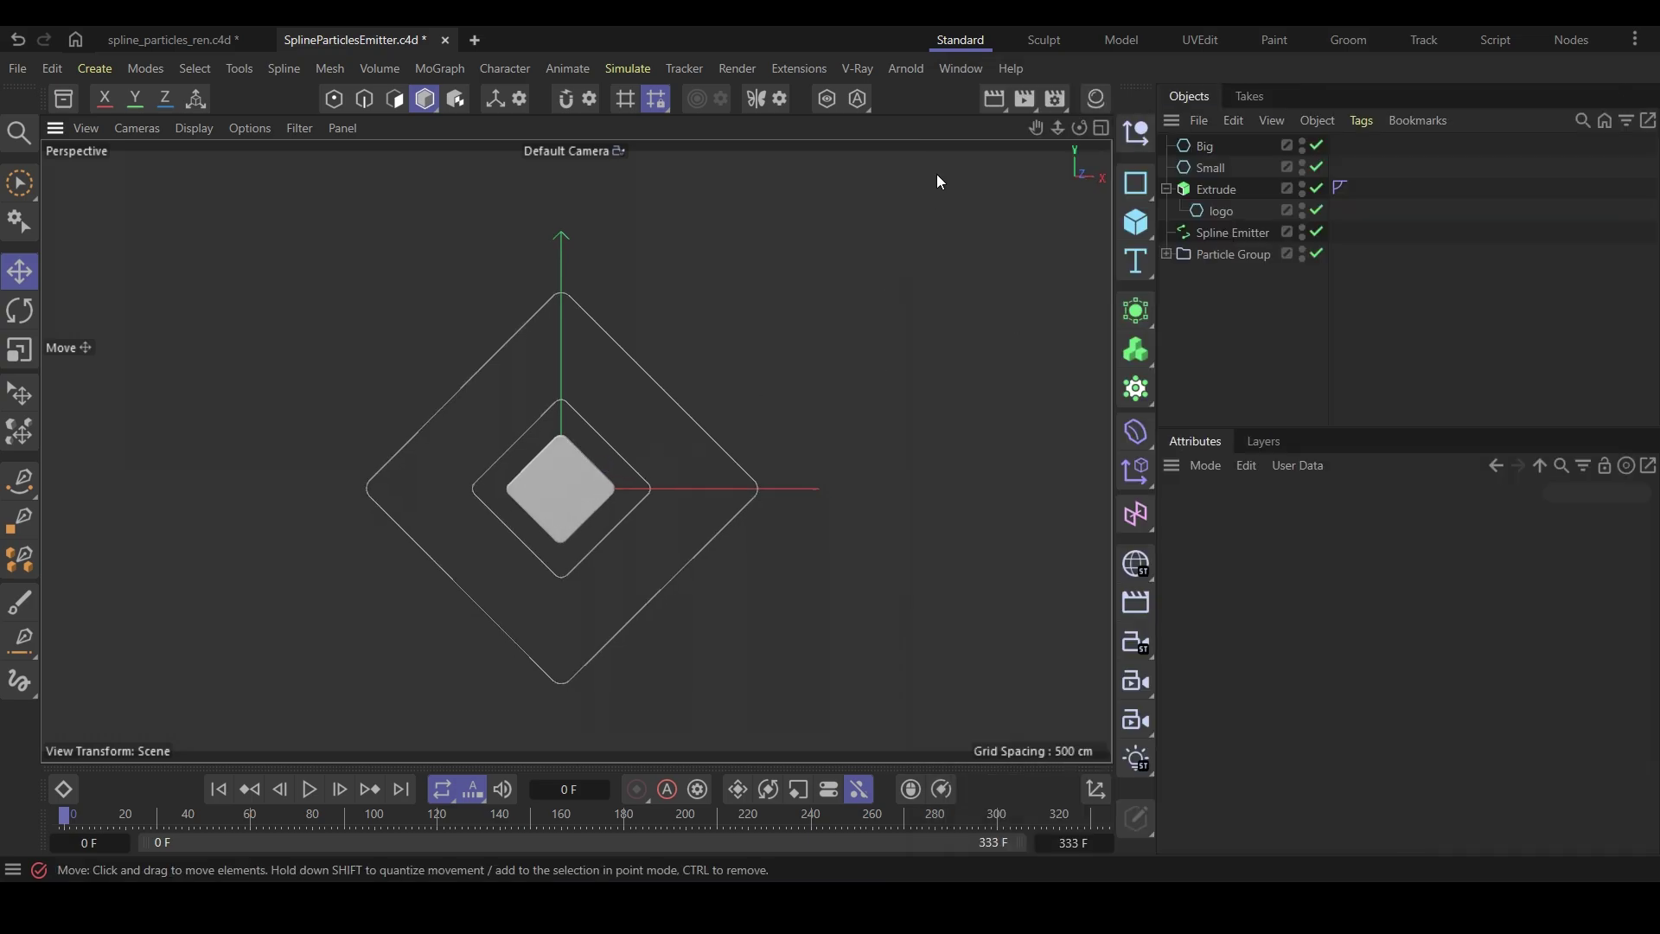
Add an Arnold Sky and open the Arnold IPR preview window
{"action": "left_click", "coordinate": [912, 75]}
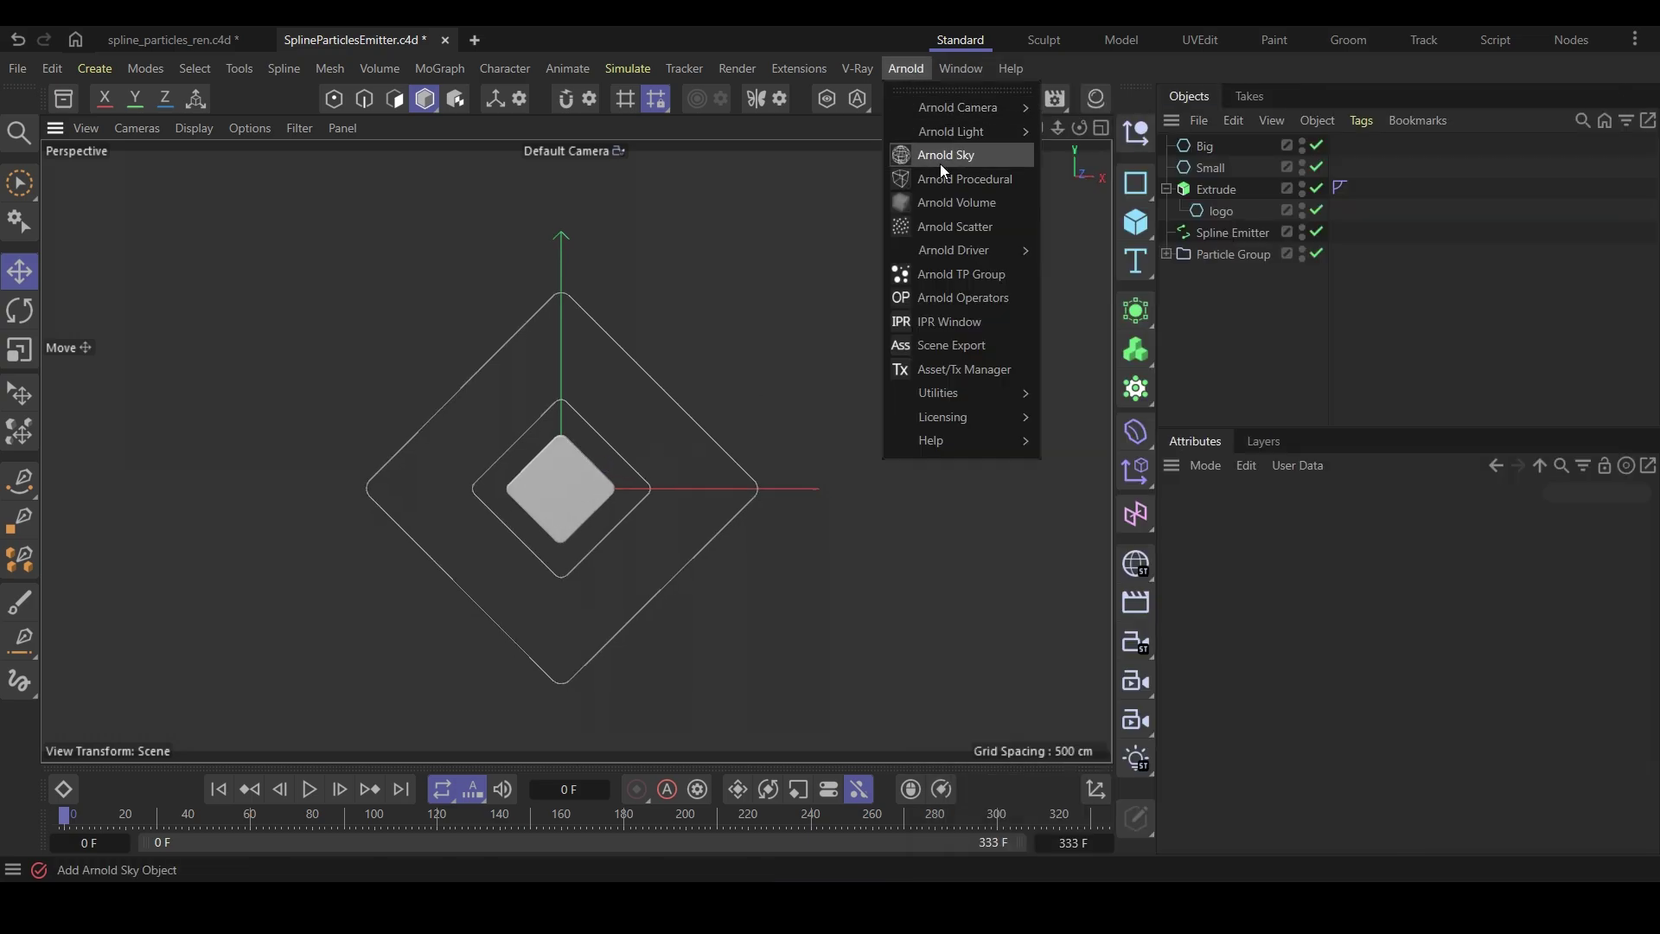
{"action": "left_click", "coordinate": [941, 163]}
{"action": "left_click", "coordinate": [907, 68]}
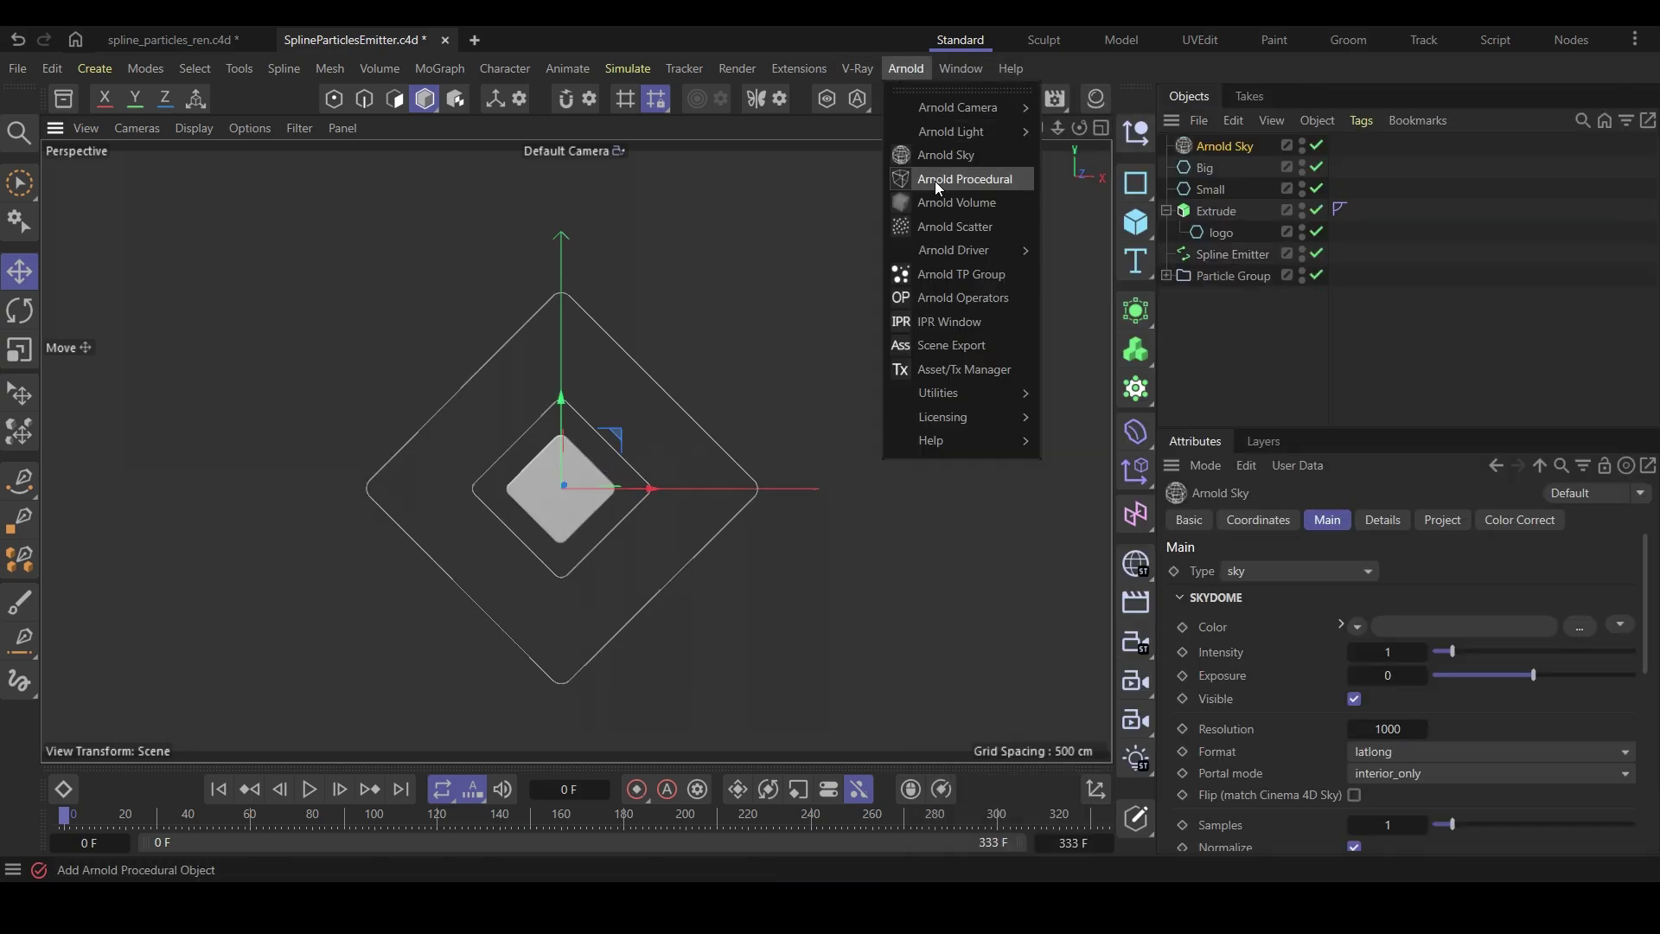
{"action": "left_click", "coordinate": [950, 333]}
{"action": "left_click_drag", "start_coordinate": [712, 36], "coordinate": [848, 37]}
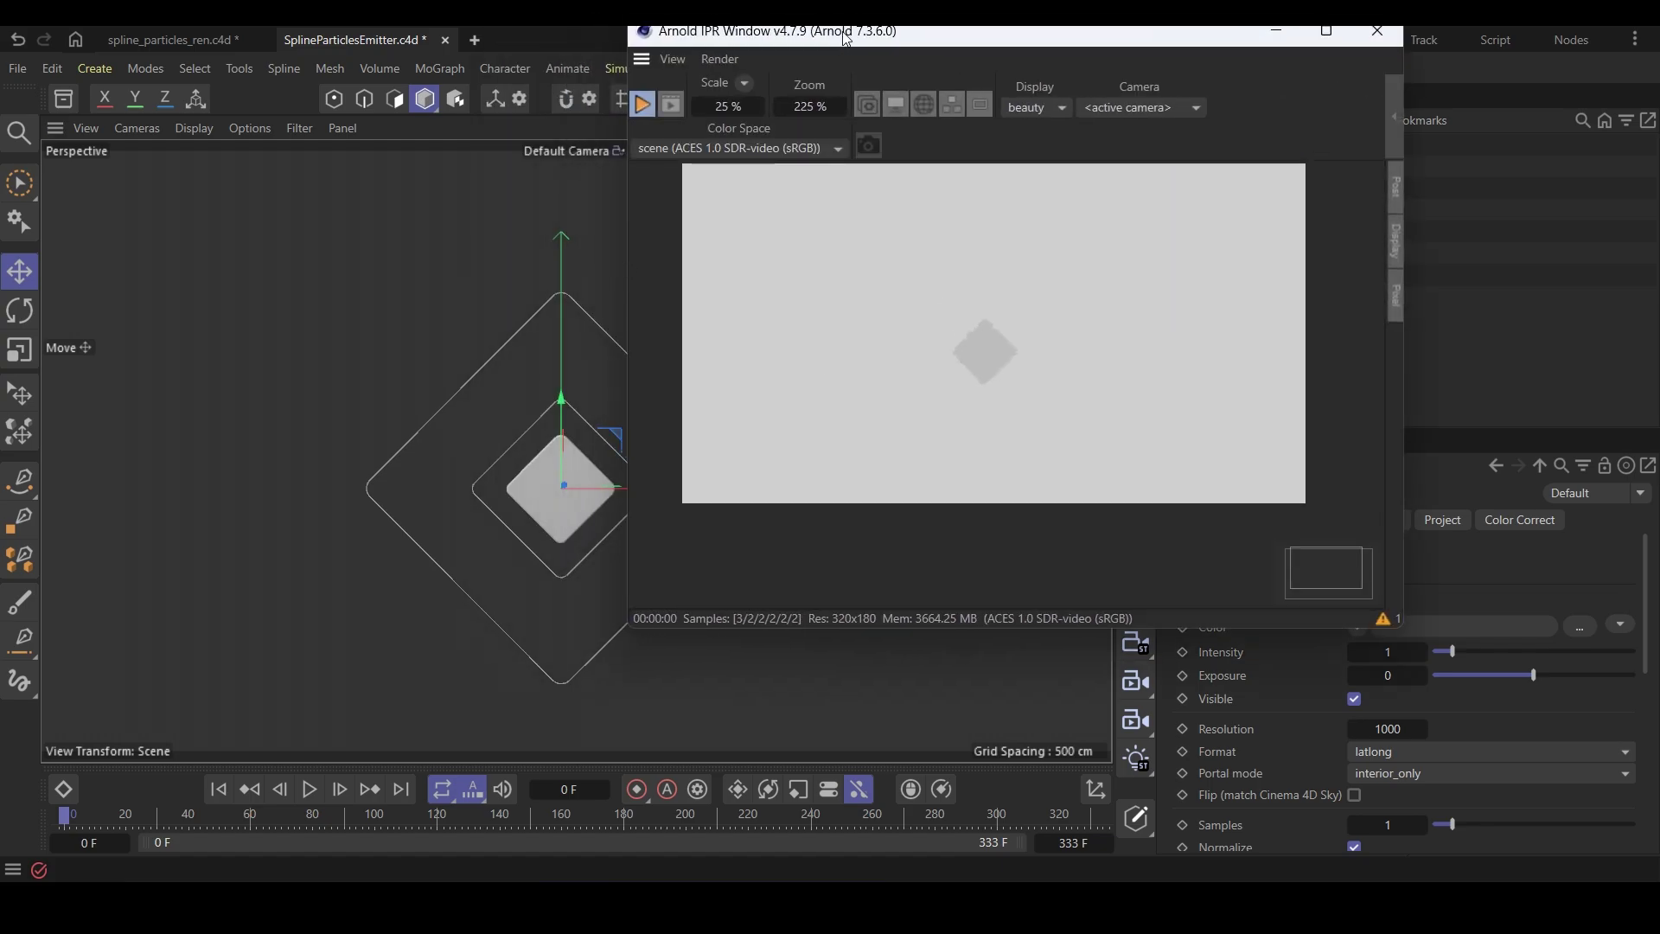
{"action": "left_click_drag", "start_coordinate": [848, 36], "coordinate": [572, 173]}
{"action": "left_click", "coordinate": [367, 240]}
Set the output to 1080×1080 and hide the sky from camera rays
{"action": "left_click", "coordinate": [1055, 98]}
{"action": "type", "text": "1080"}
{"action": "key", "text": "Tab"}
{"action": "type", "text": "1080"}
{"action": "left_click", "coordinate": [366, 240]}
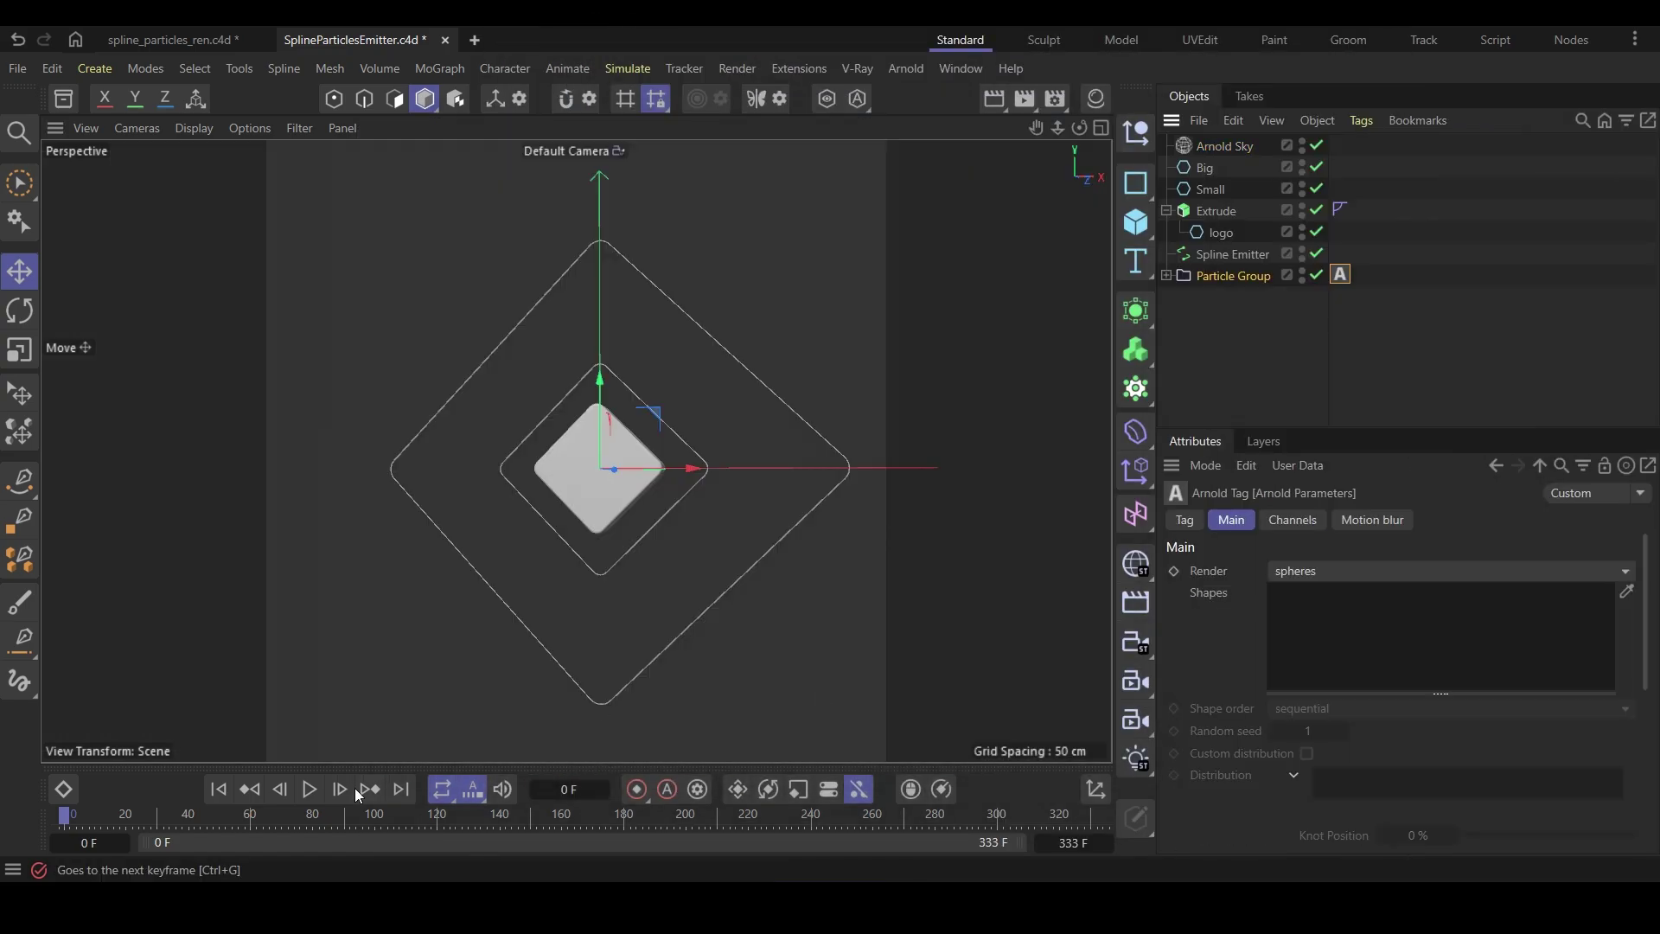
{"action": "left_click", "coordinate": [310, 789]}
{"action": "left_click", "coordinate": [310, 790]}
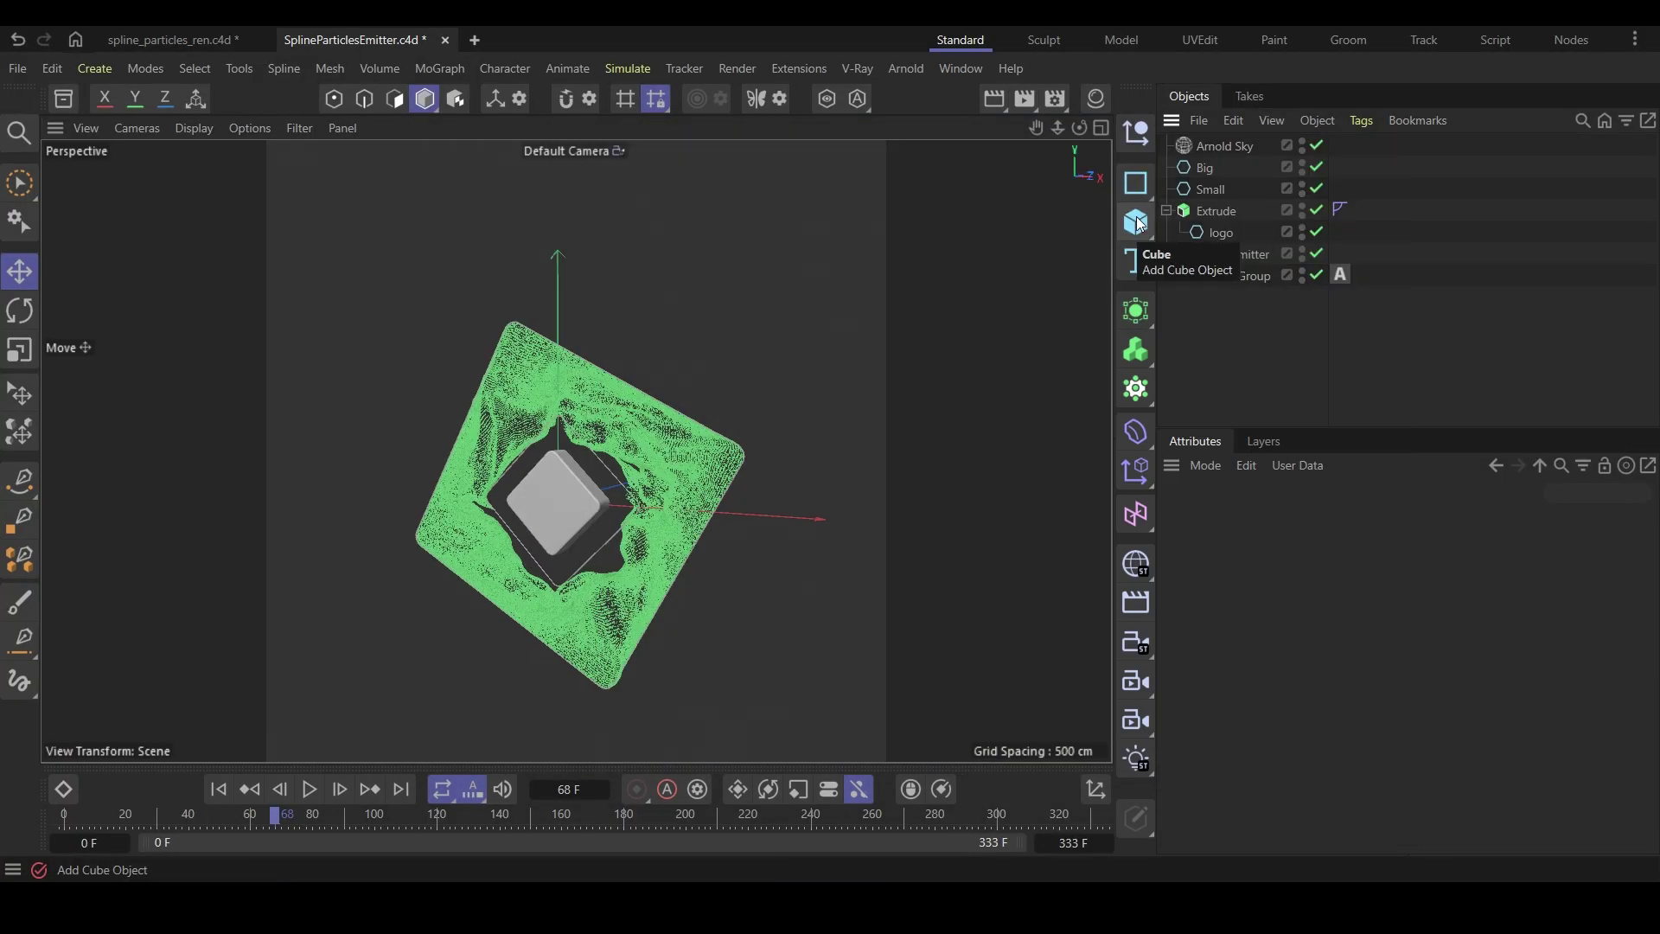
Add a 1 cm cube, duplicate it, and group the cubes under a null named 'instances'
{"action": "left_click", "coordinate": [1138, 223]}
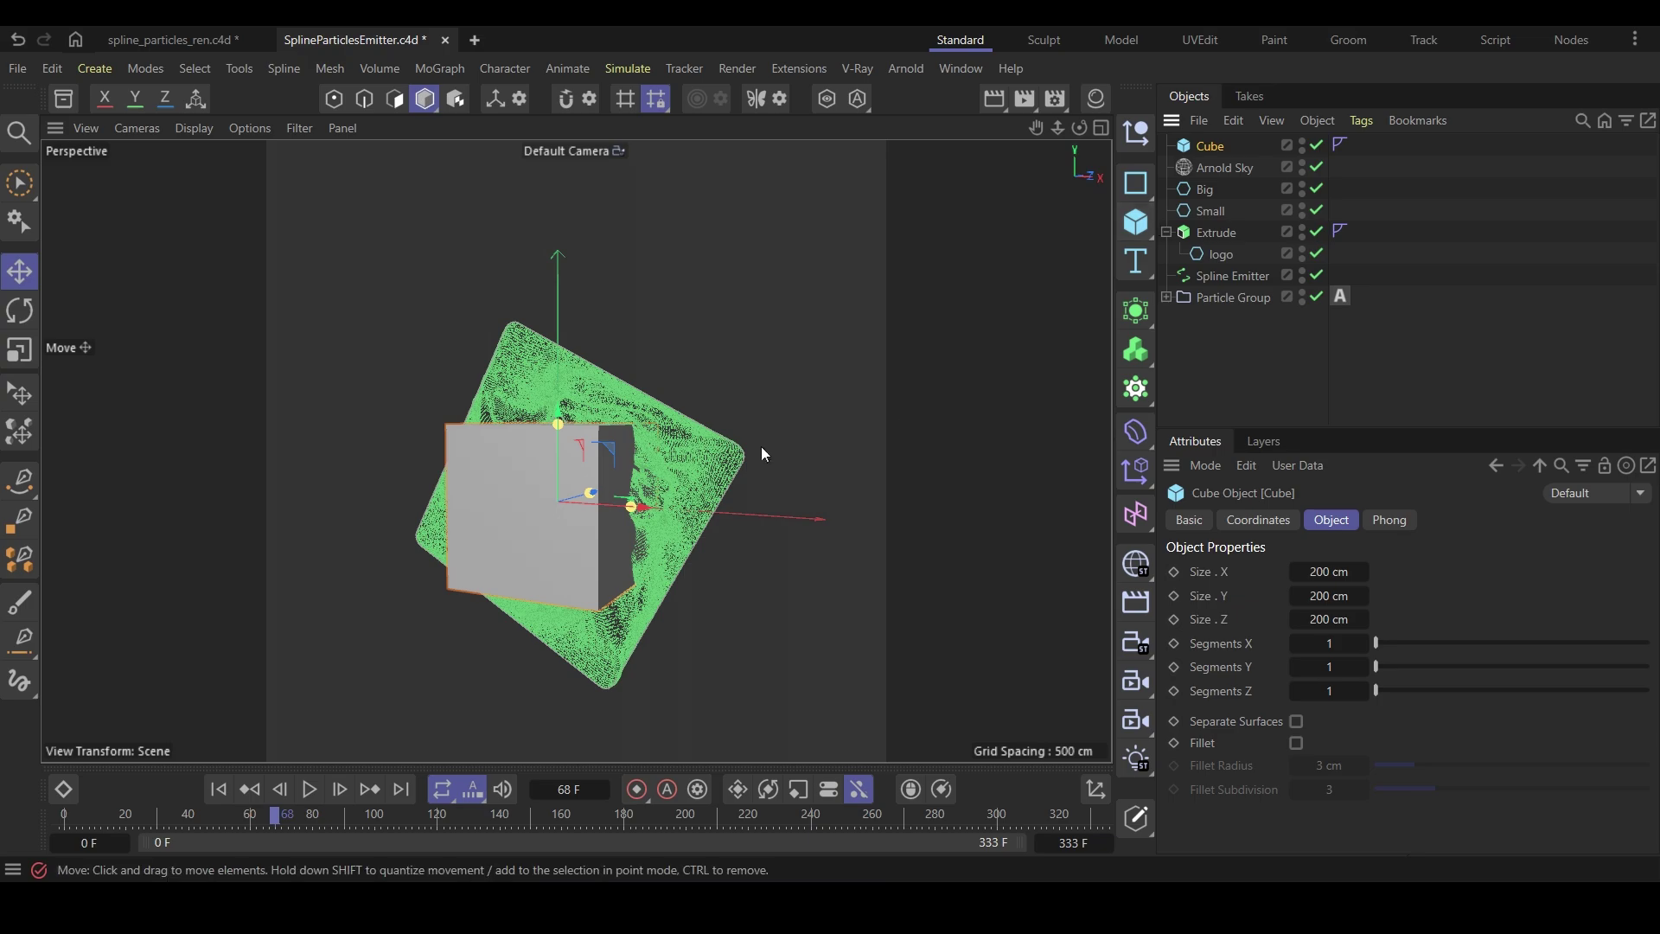
{"action": "key", "text": "shift+f"}
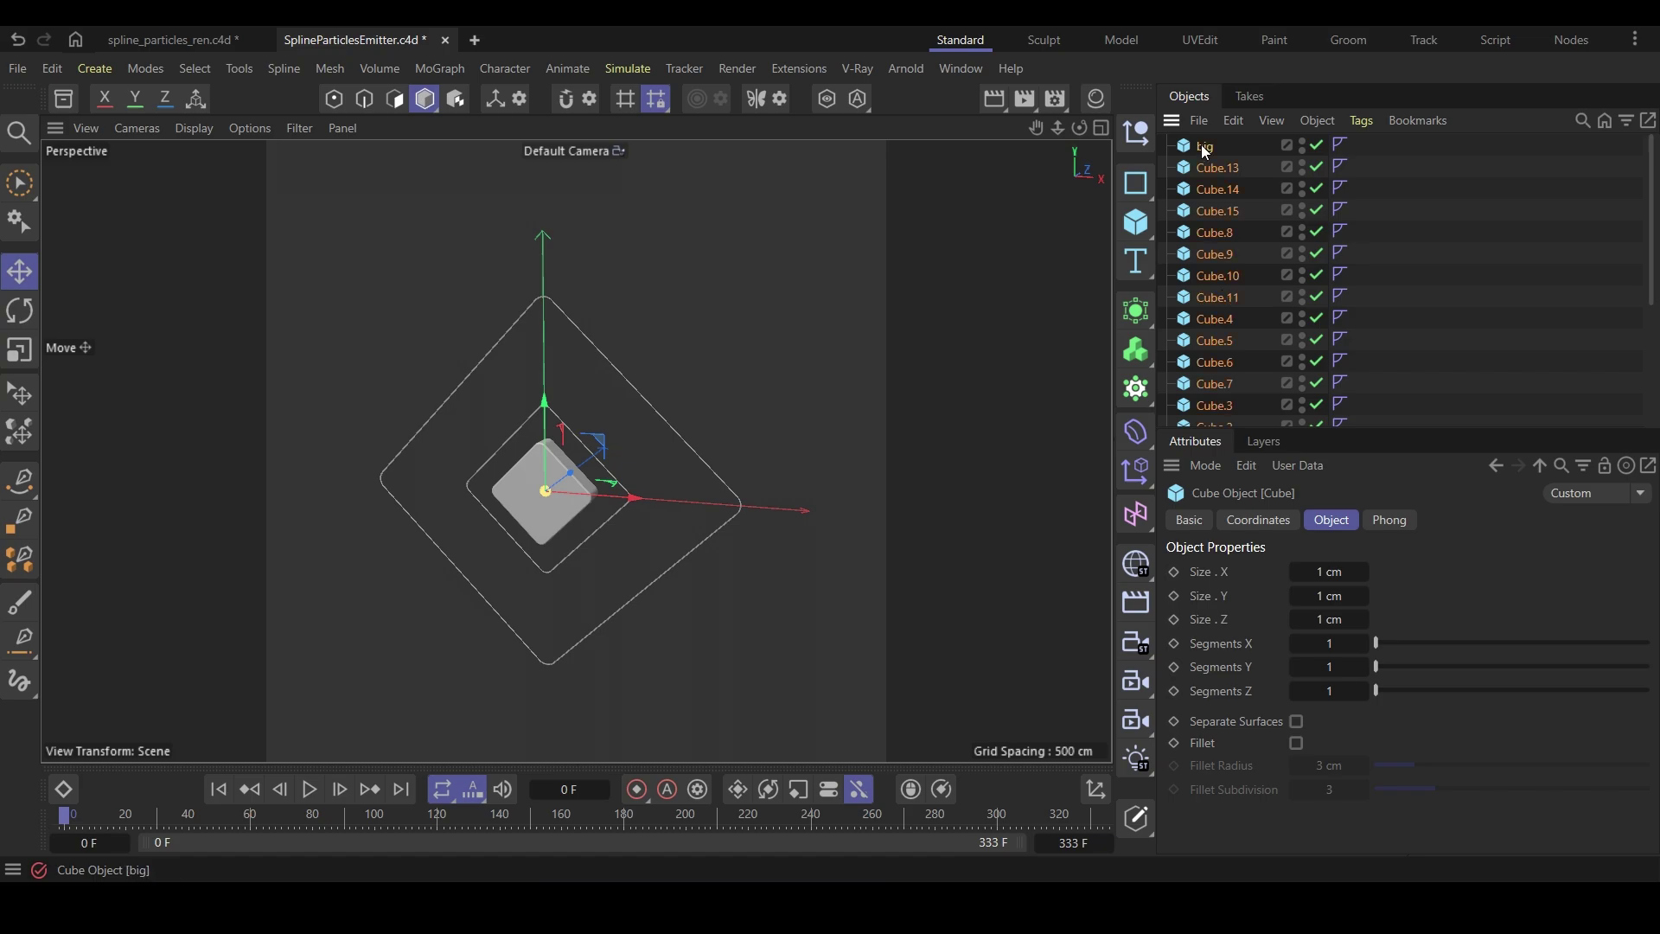
{"action": "key", "text": "alt+g"}
{"action": "left_click", "coordinate": [1167, 145]}
Create an Arnold standard_surface material named particles1
{"action": "left_click", "coordinate": [1097, 101]}
{"action": "left_click", "coordinate": [867, 128]}
{"action": "mouse_move", "coordinate": [905, 230]}
{"action": "mouse_move", "coordinate": [1129, 256]}
{"action": "left_click", "coordinate": [1251, 436]}
{"action": "double_click", "coordinate": [841, 249]}
{"action": "type", "text": "p"}
Duplicate it as particles2 and assign the materials to the instance cubes
{"action": "left_click", "coordinate": [1225, 239]}
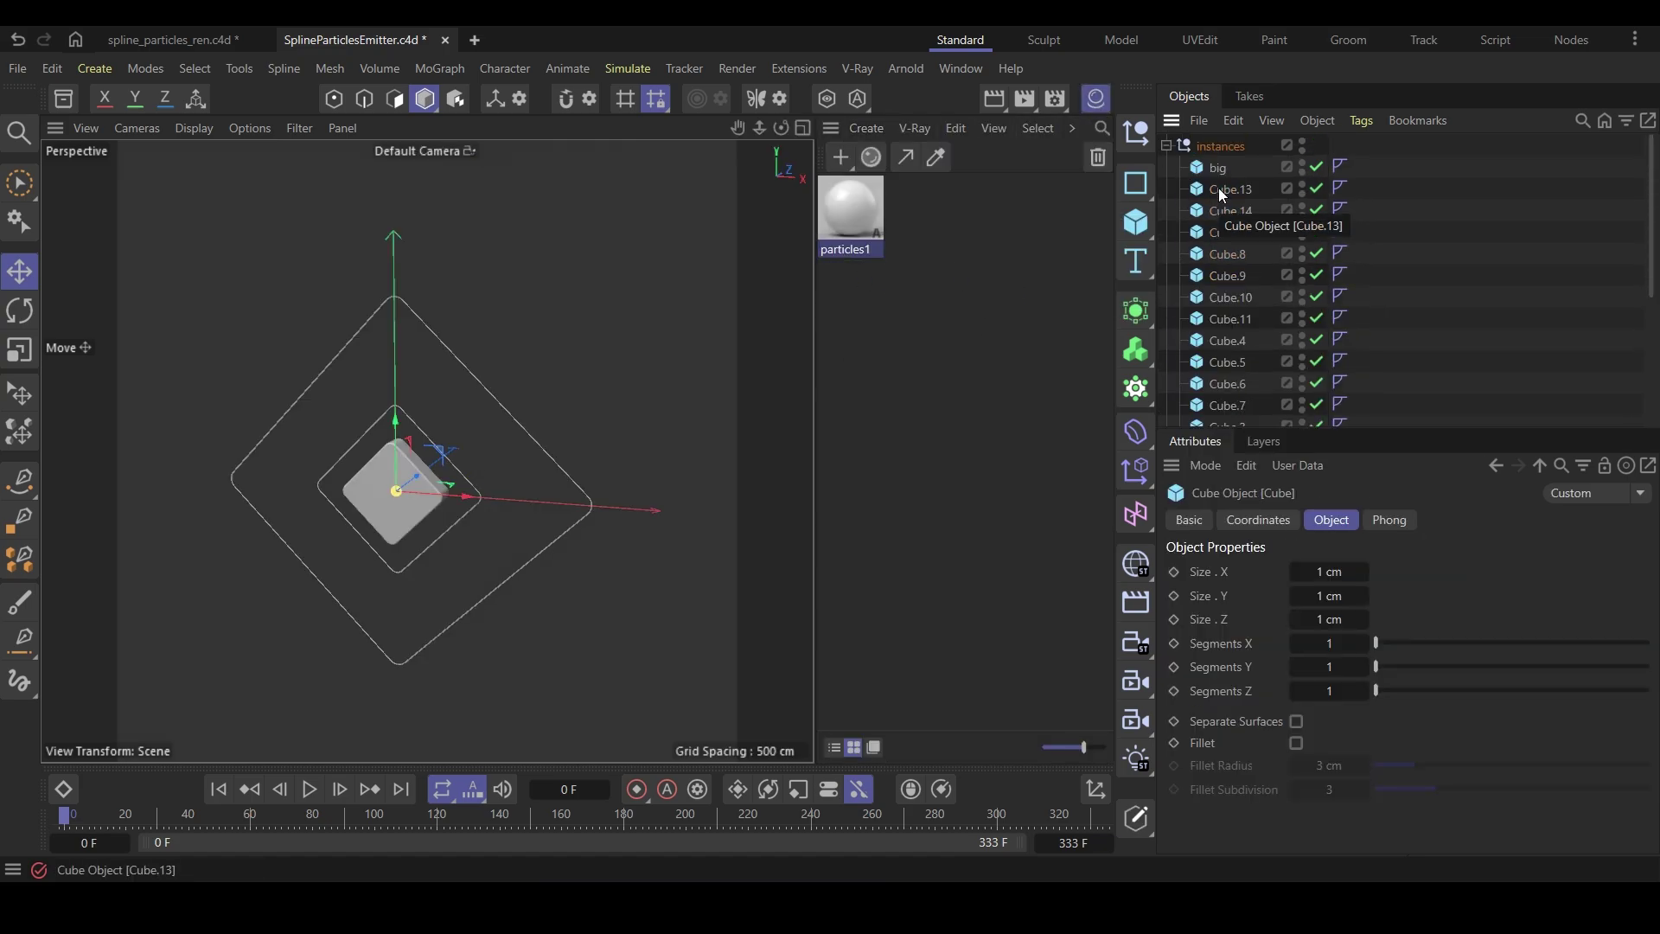
{"action": "left_click", "coordinate": [1219, 190], "text": "shift"}
{"action": "right_click", "coordinate": [858, 214]}
{"action": "left_click", "coordinate": [976, 325]}
{"action": "double_click", "coordinate": [869, 249]}
{"action": "left_click_drag", "start_coordinate": [856, 212], "coordinate": [1218, 169], "text": "ctrl"}
{"action": "type", "text": "particles2"}
Set particles1 specular roughness to 0.46, edit its base colour, and set the Arnold tag to render shapes
{"action": "double_click", "coordinate": [920, 207]}
{"action": "left_click", "coordinate": [1365, 553]}
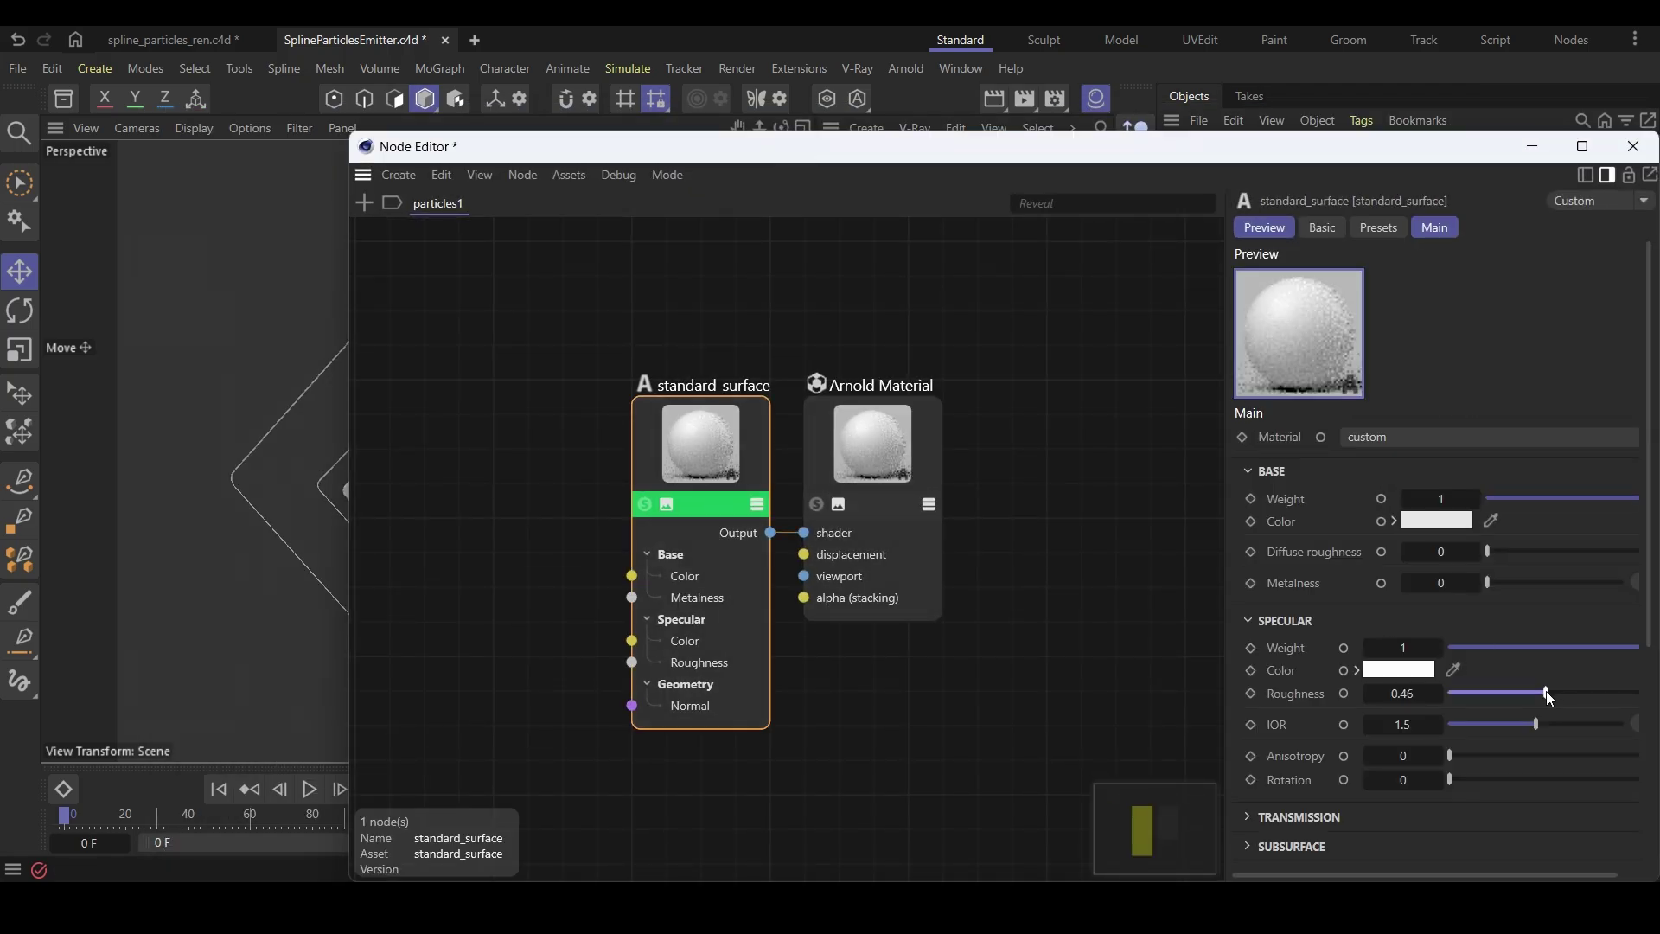
{"action": "left_click", "coordinate": [1418, 666]}
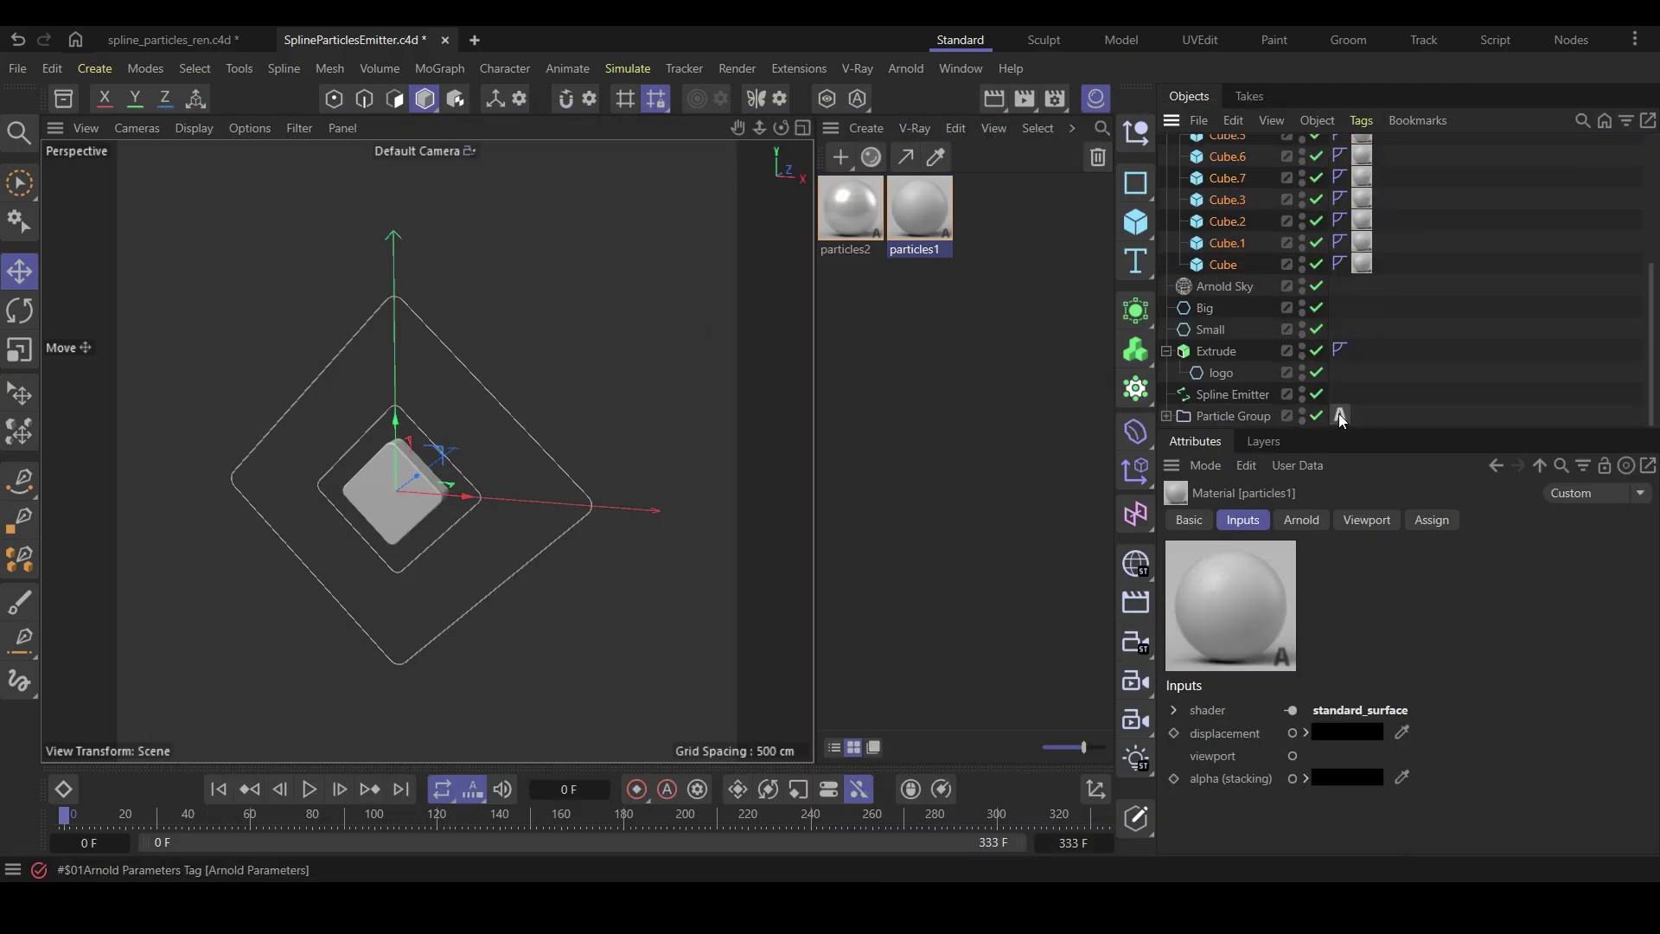
{"action": "left_click", "coordinate": [1340, 417]}
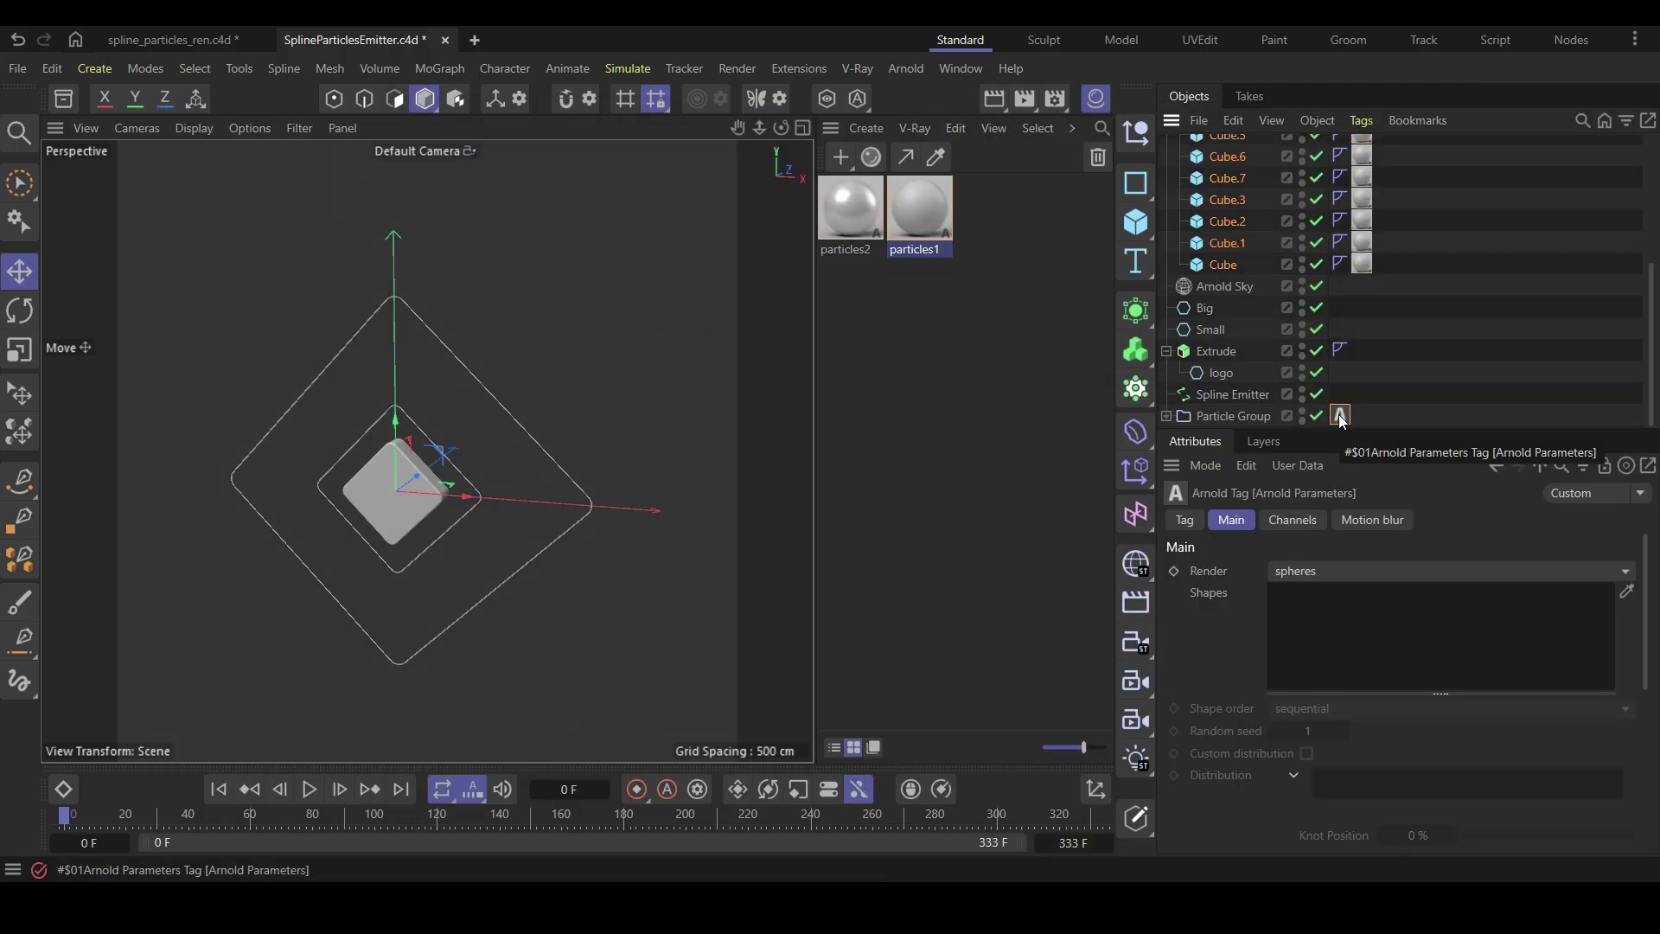
{"action": "scroll", "coordinate": [1244, 341], "scroll_direction": "up", "scroll_amount": 5}
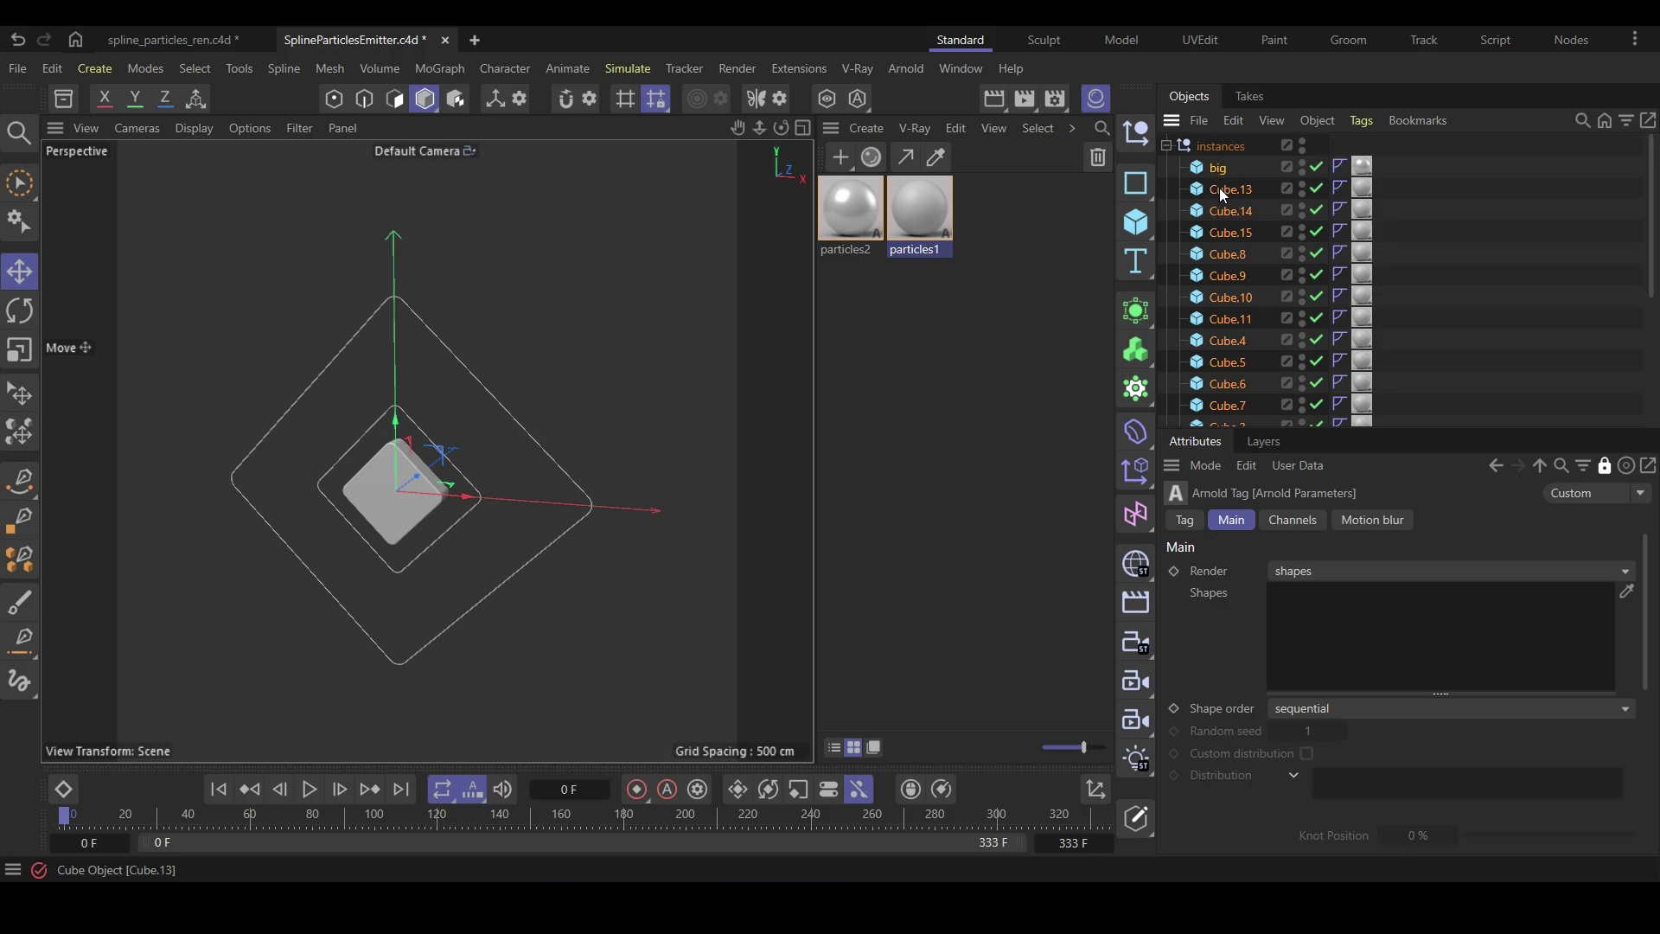
Move the instances null far along X, away from the particles
{"action": "left_click", "coordinate": [1221, 147]}
{"action": "left_click_drag", "start_coordinate": [494, 479], "coordinate": [797, 488]}
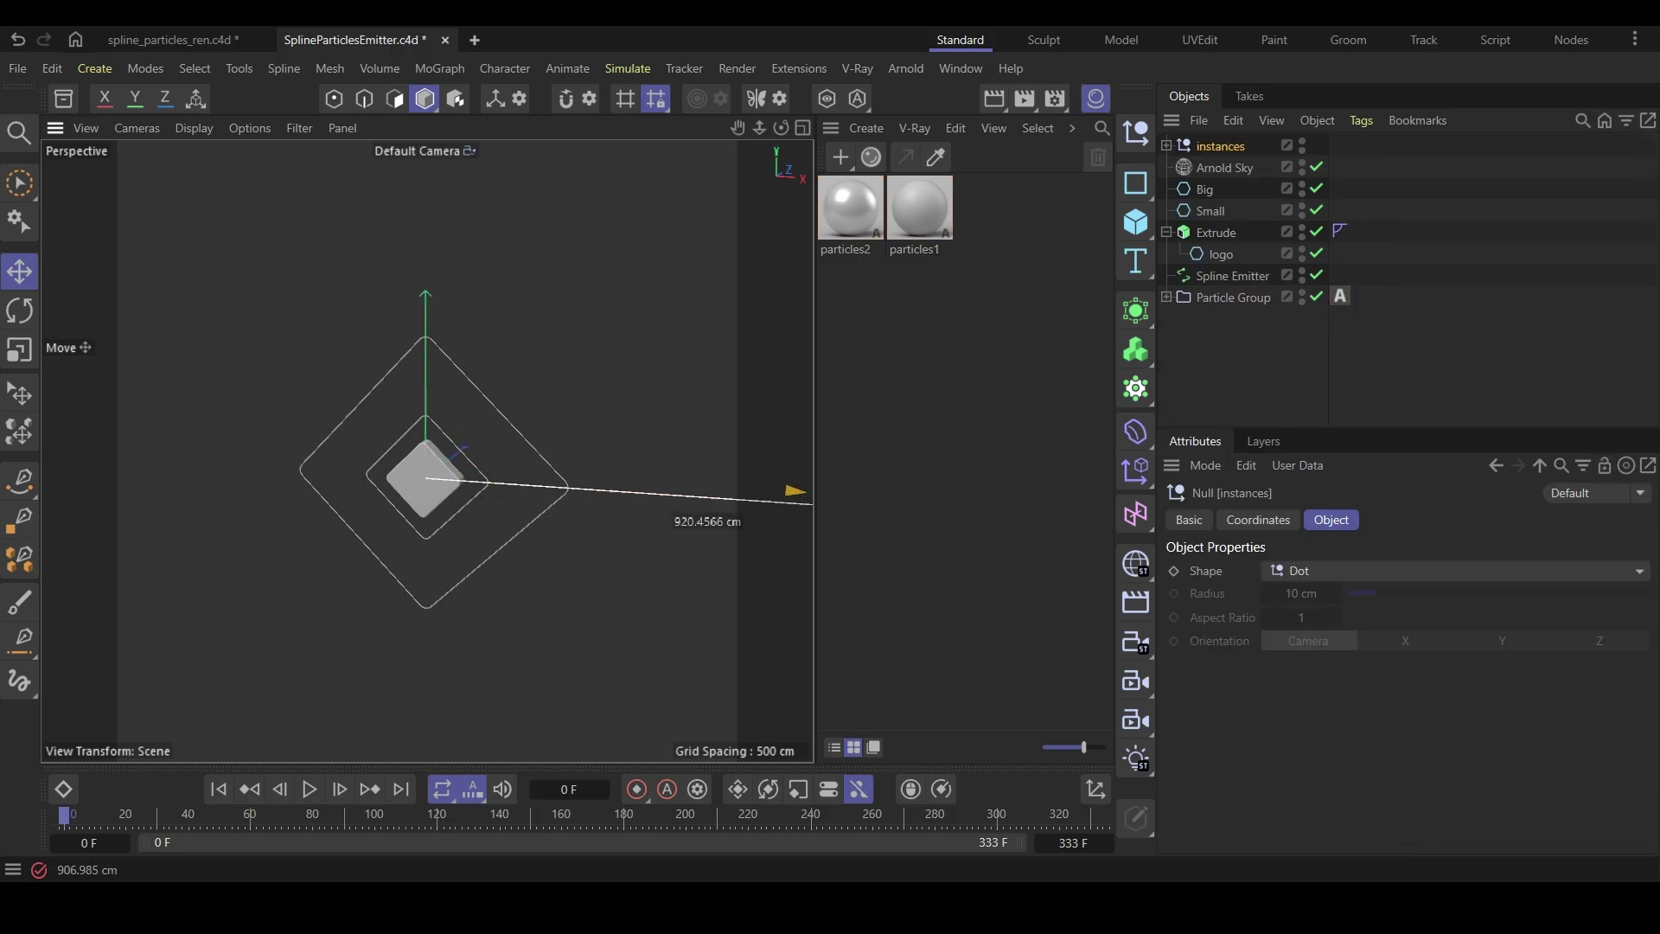
{"action": "left_click", "coordinate": [310, 790]}
{"action": "left_click", "coordinate": [311, 789]}
Add a camera and a null named C, then raise the Arnold AA samples max
{"action": "left_click", "coordinate": [903, 70]}
{"action": "left_click", "coordinate": [524, 147]}
{"action": "left_click", "coordinate": [1246, 76]}
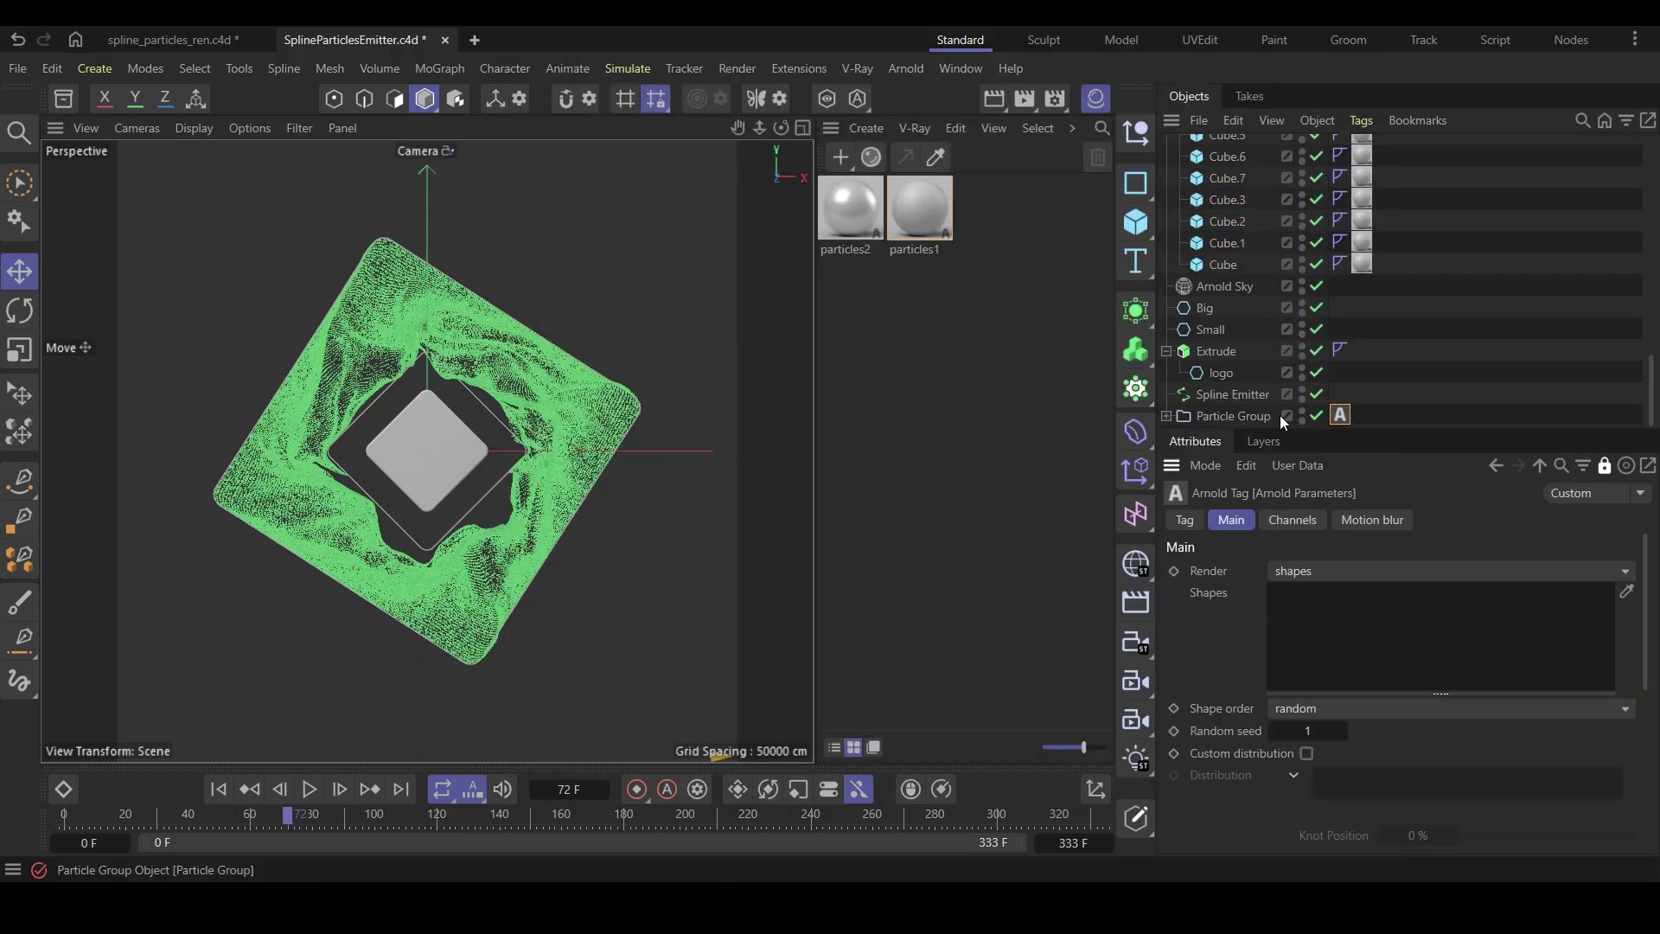
{"action": "type", "text": "C"}
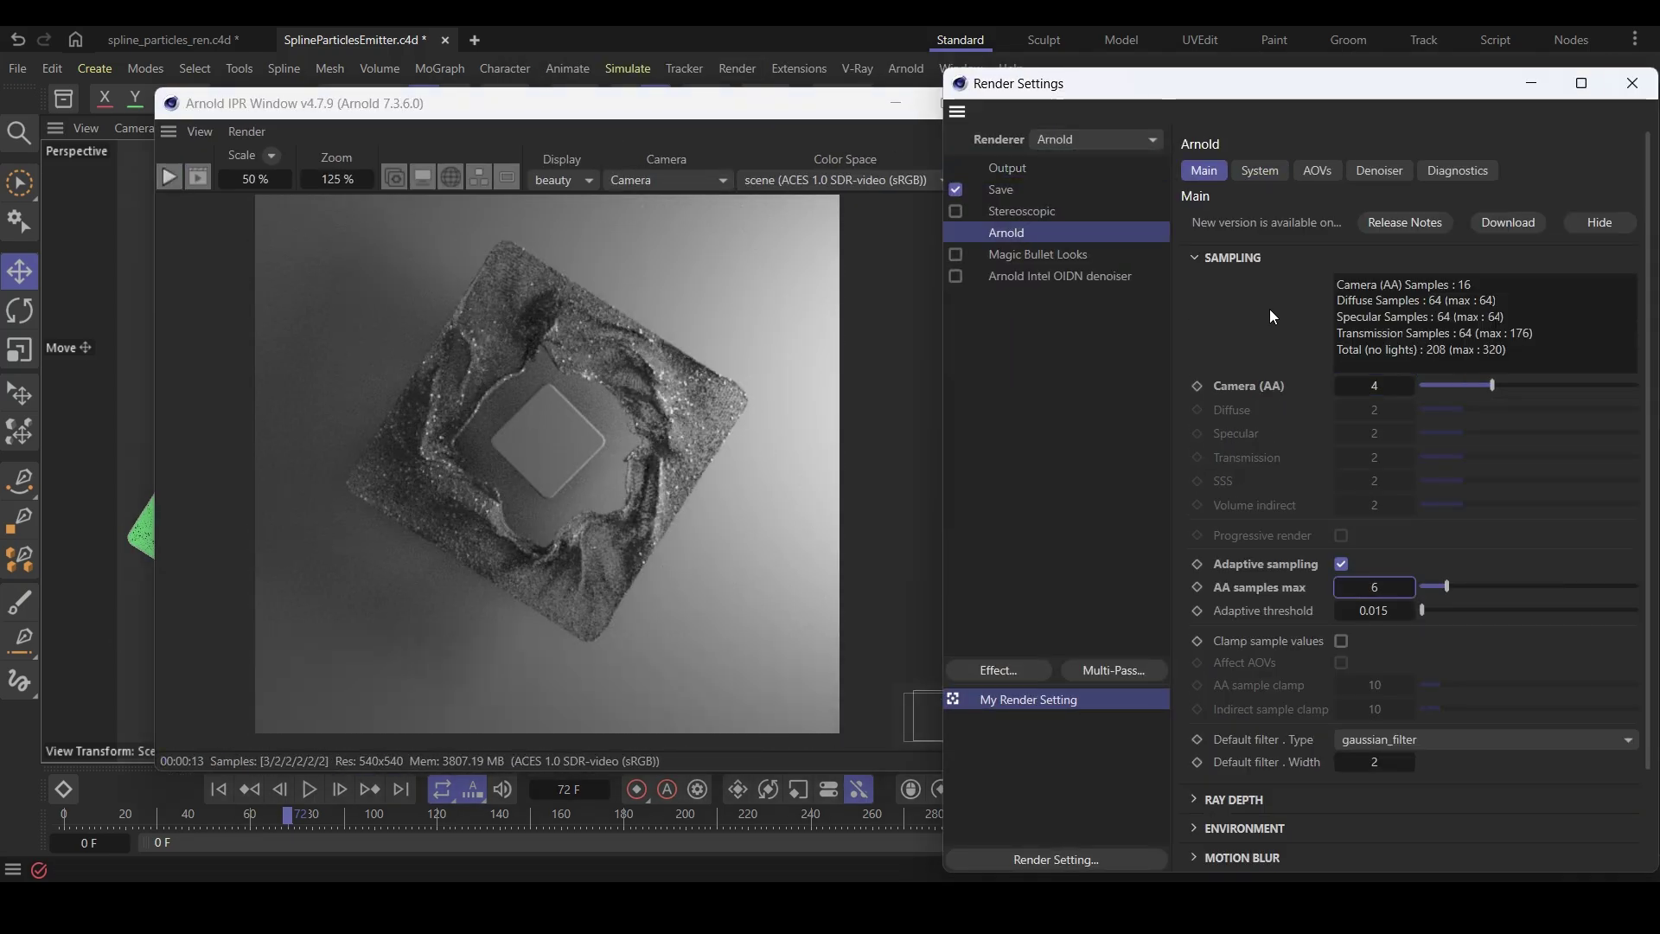
{"action": "left_click", "coordinate": [169, 177]}
{"action": "left_click", "coordinate": [1361, 383]}
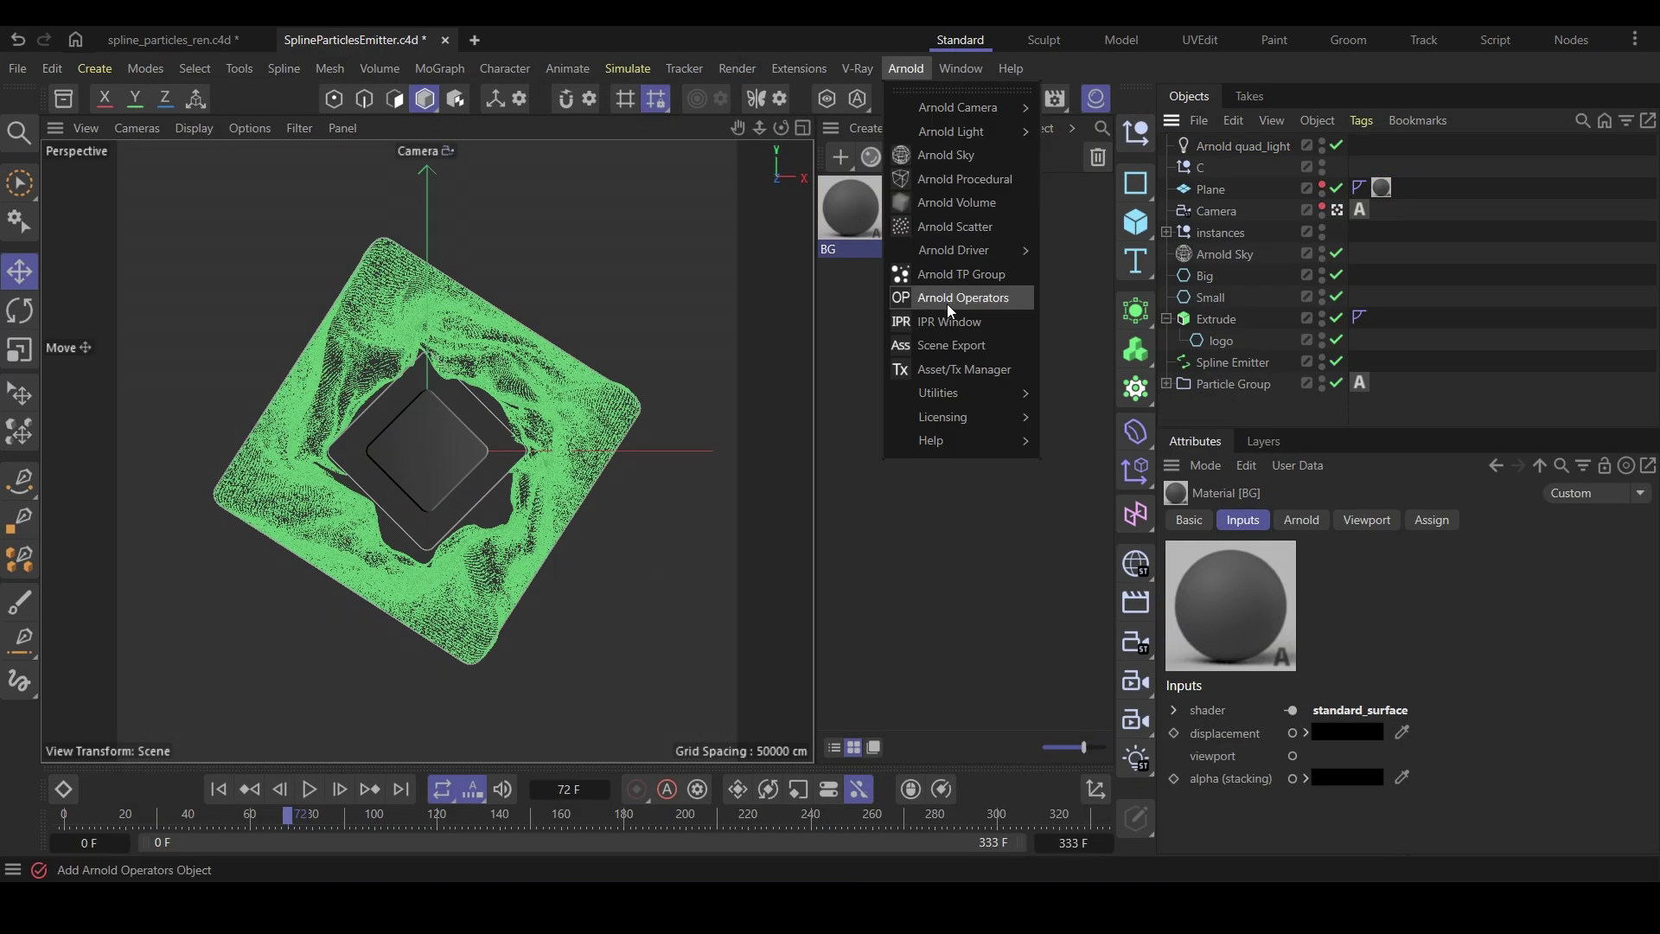
Check the Arnold IPR render and select the Big frame spline for reshaping
{"action": "left_click", "coordinate": [904, 289]}
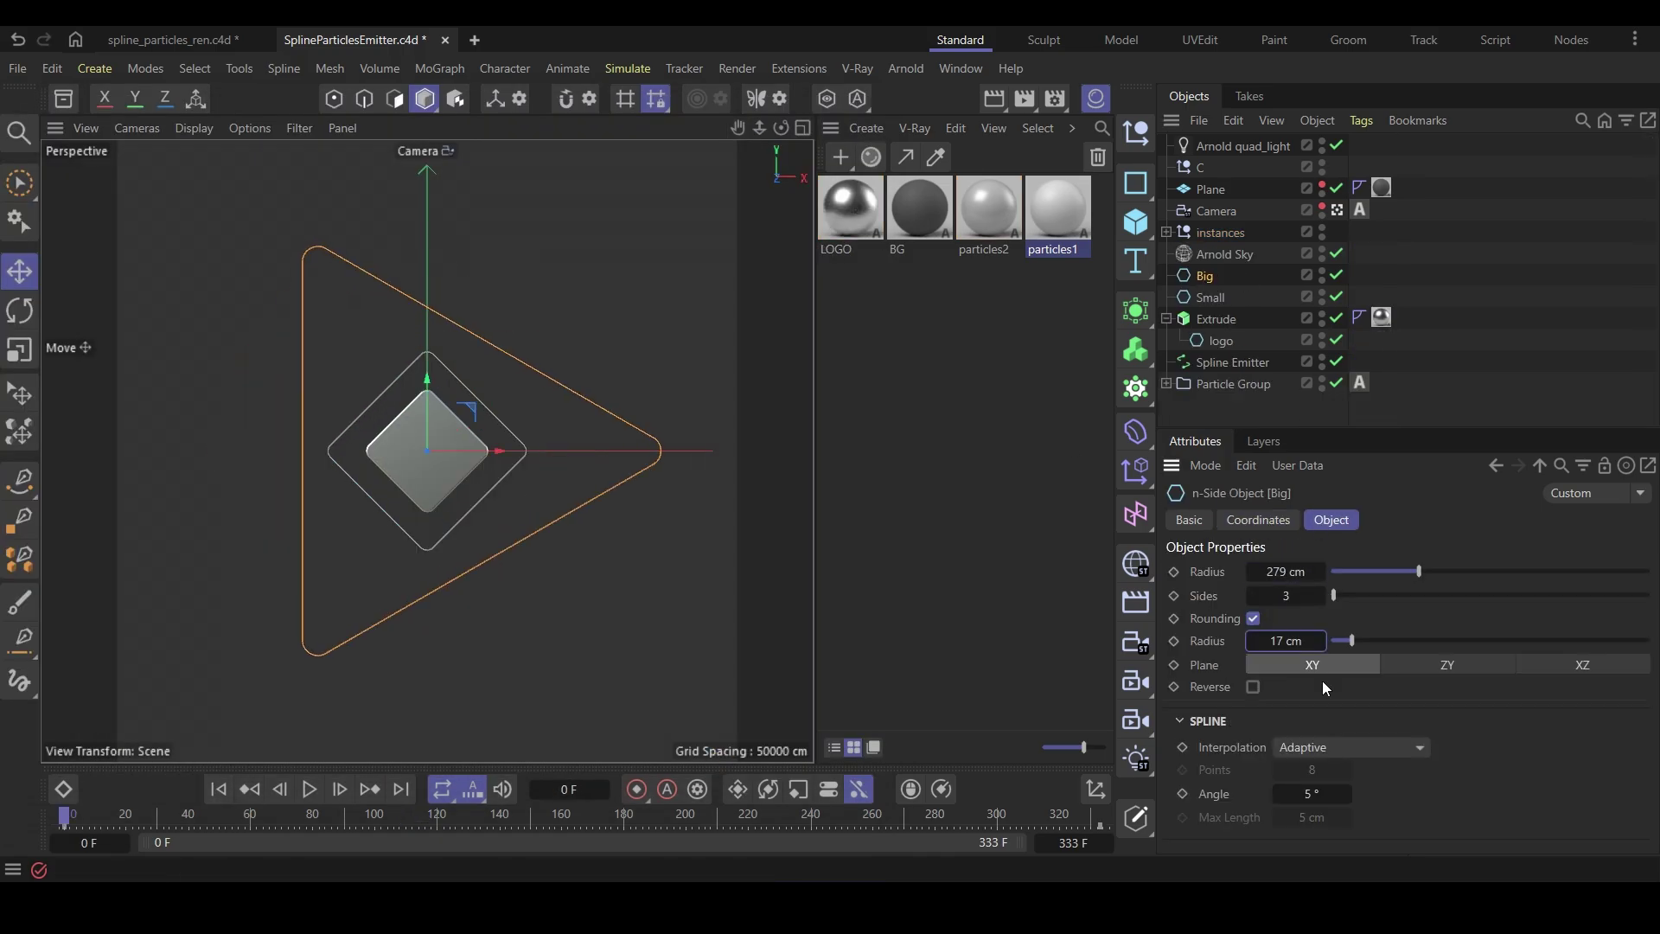
{"action": "left_click", "coordinate": [309, 789]}
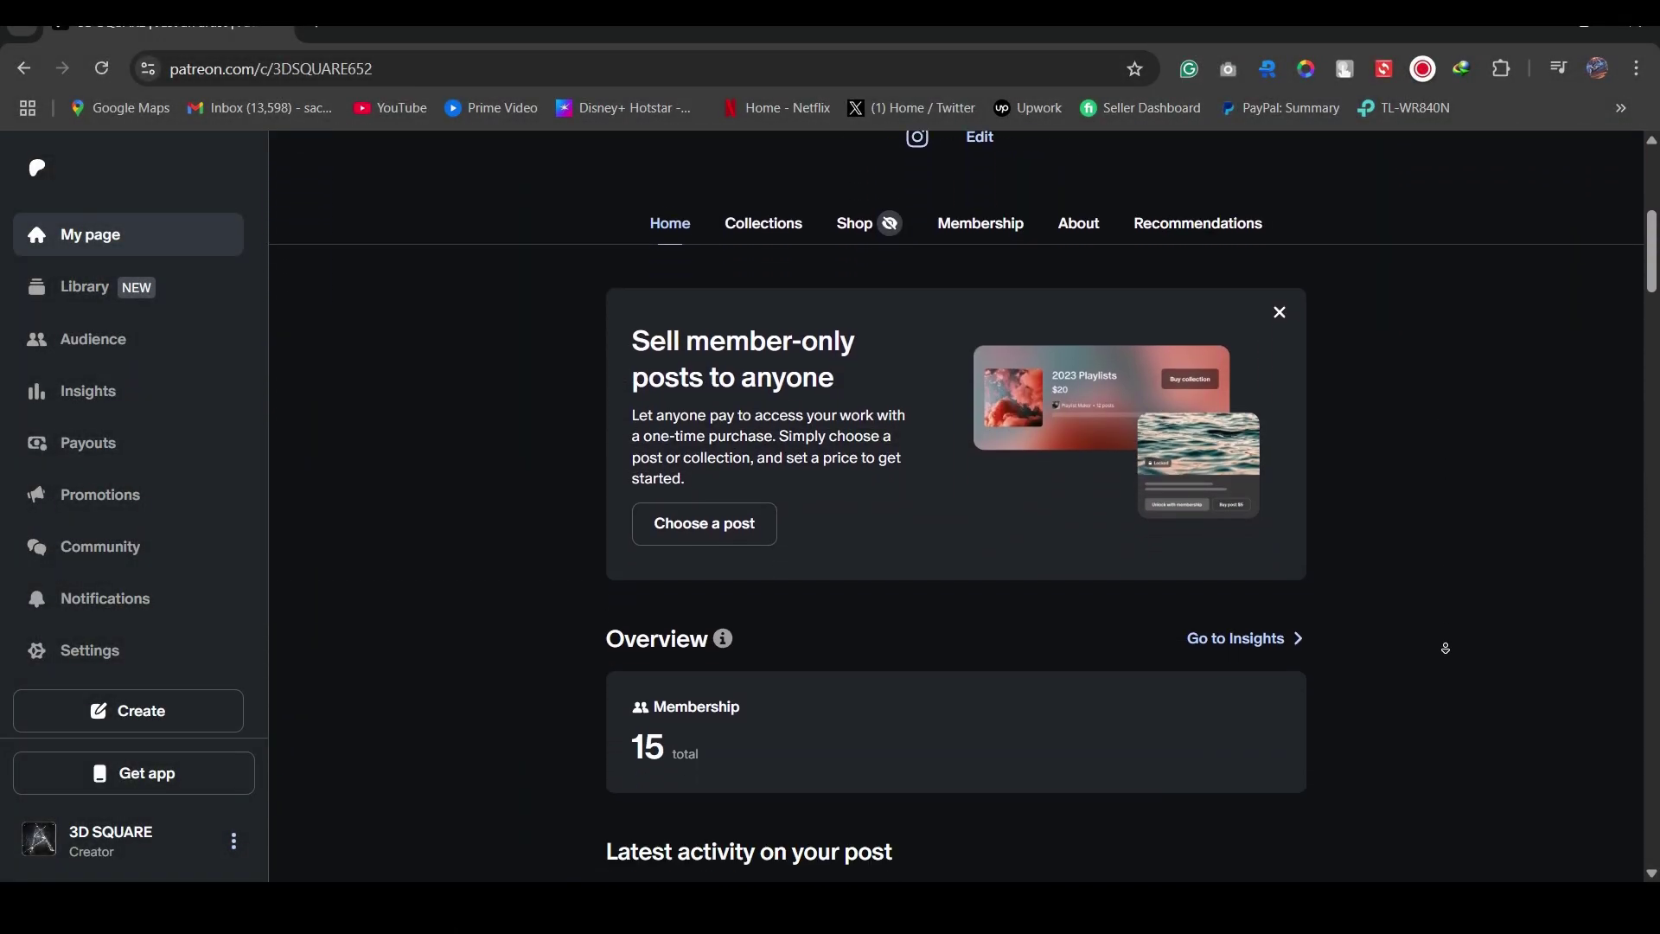
{"action": "scroll", "coordinate": [1447, 664], "scroll_direction": "down", "scroll_amount": 15}
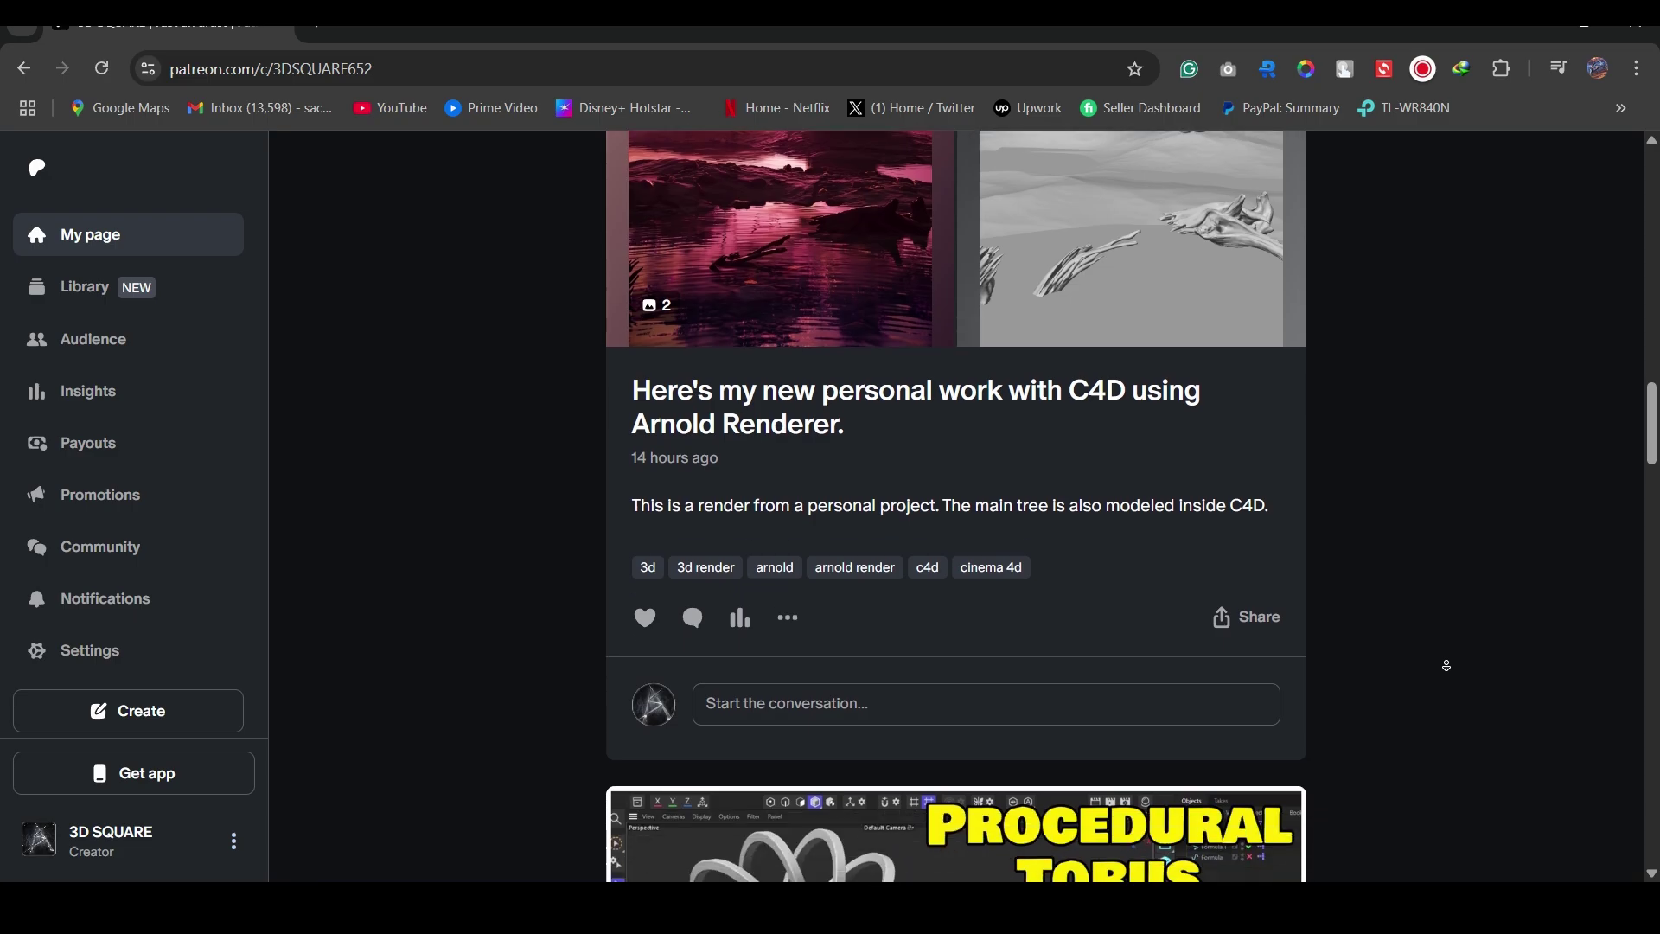
{"action": "scroll", "coordinate": [1447, 666], "scroll_direction": "down", "scroll_amount": 15}
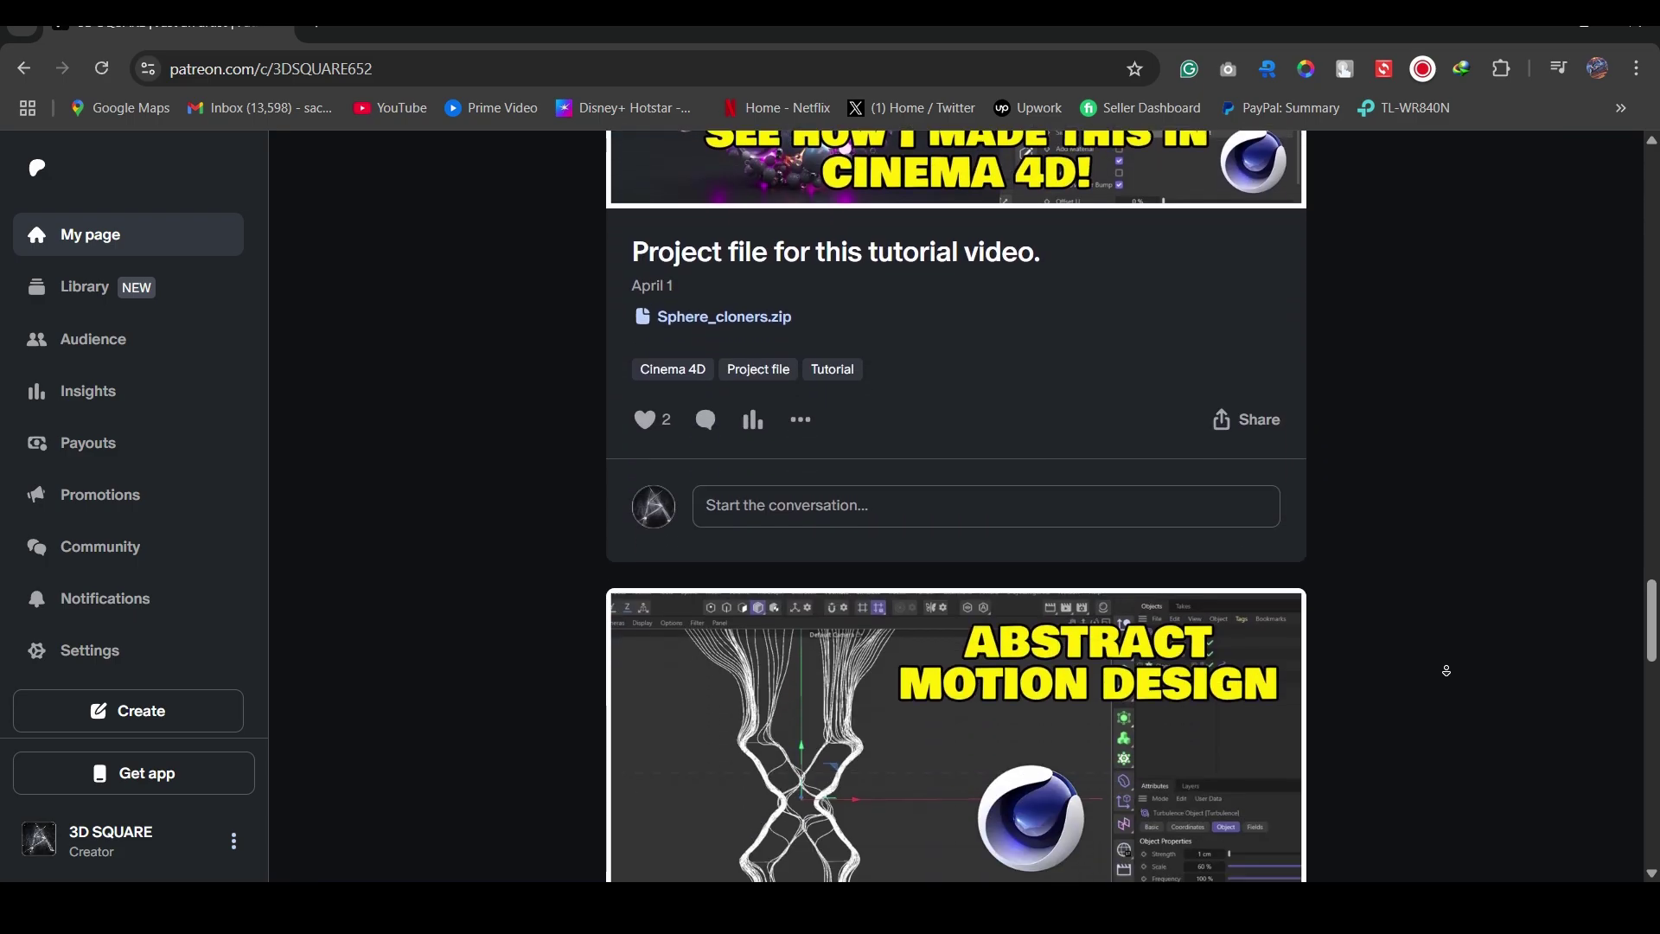
{"action": "scroll", "coordinate": [1447, 672], "scroll_direction": "down", "scroll_amount": 10}
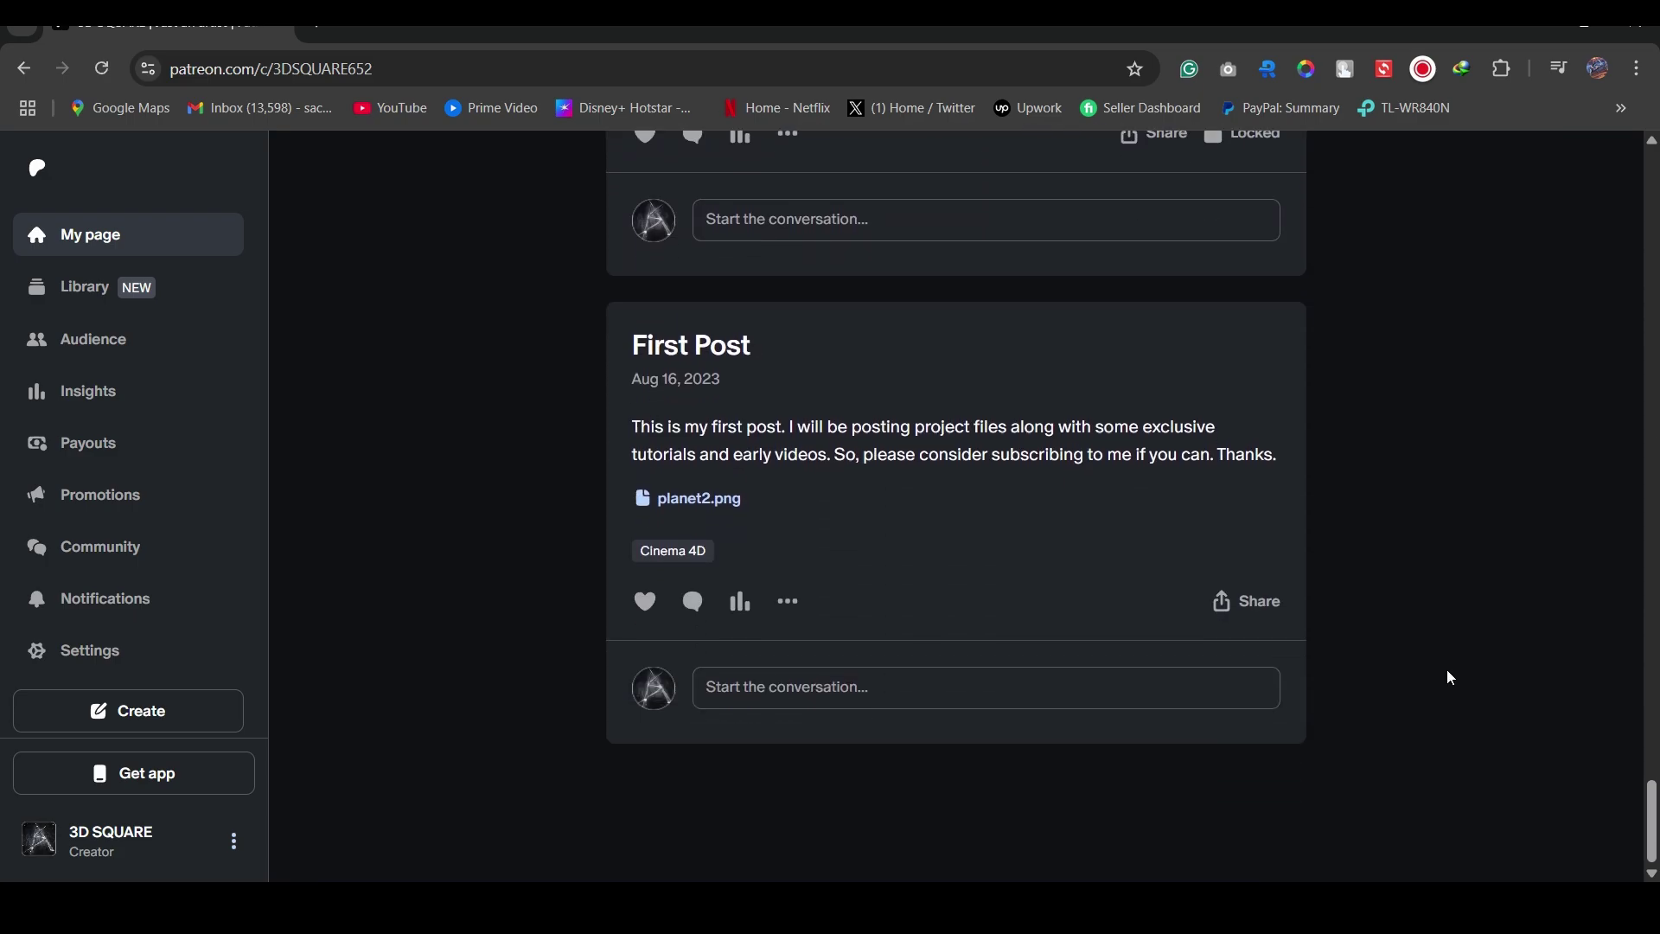
Scroll down the Instagram profile's grid of rendered 3D artwork posts
{"action": "middle_click", "coordinate": [1530, 260]}
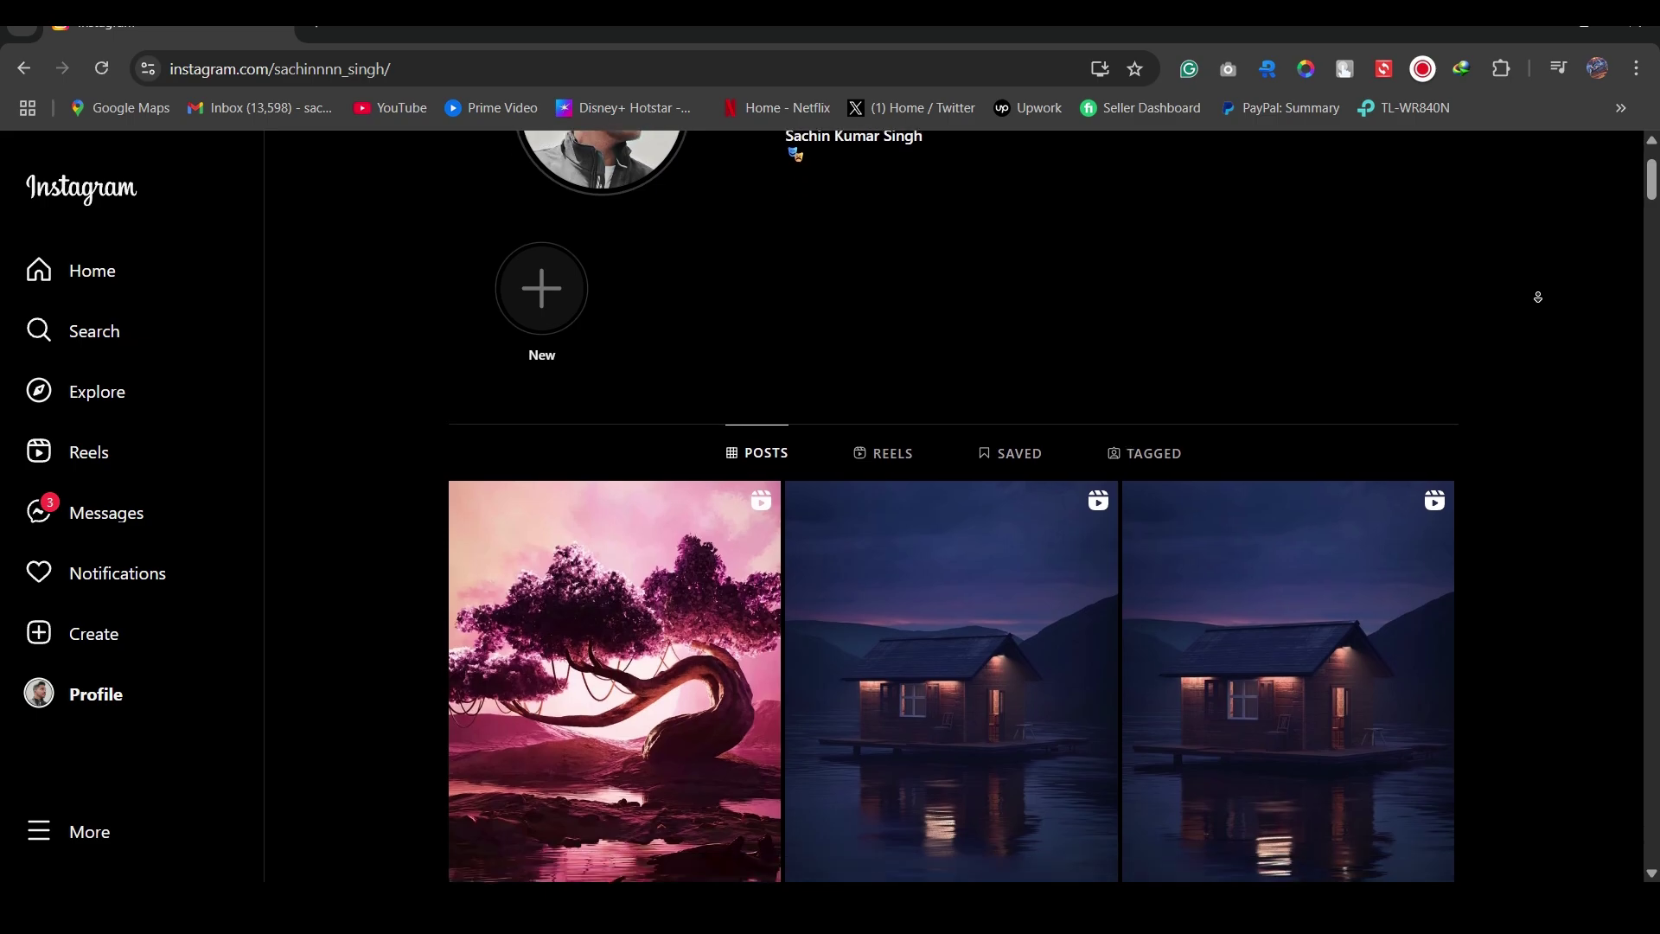
{"action": "scroll", "coordinate": [1538, 296], "scroll_direction": "down", "scroll_amount": 7}
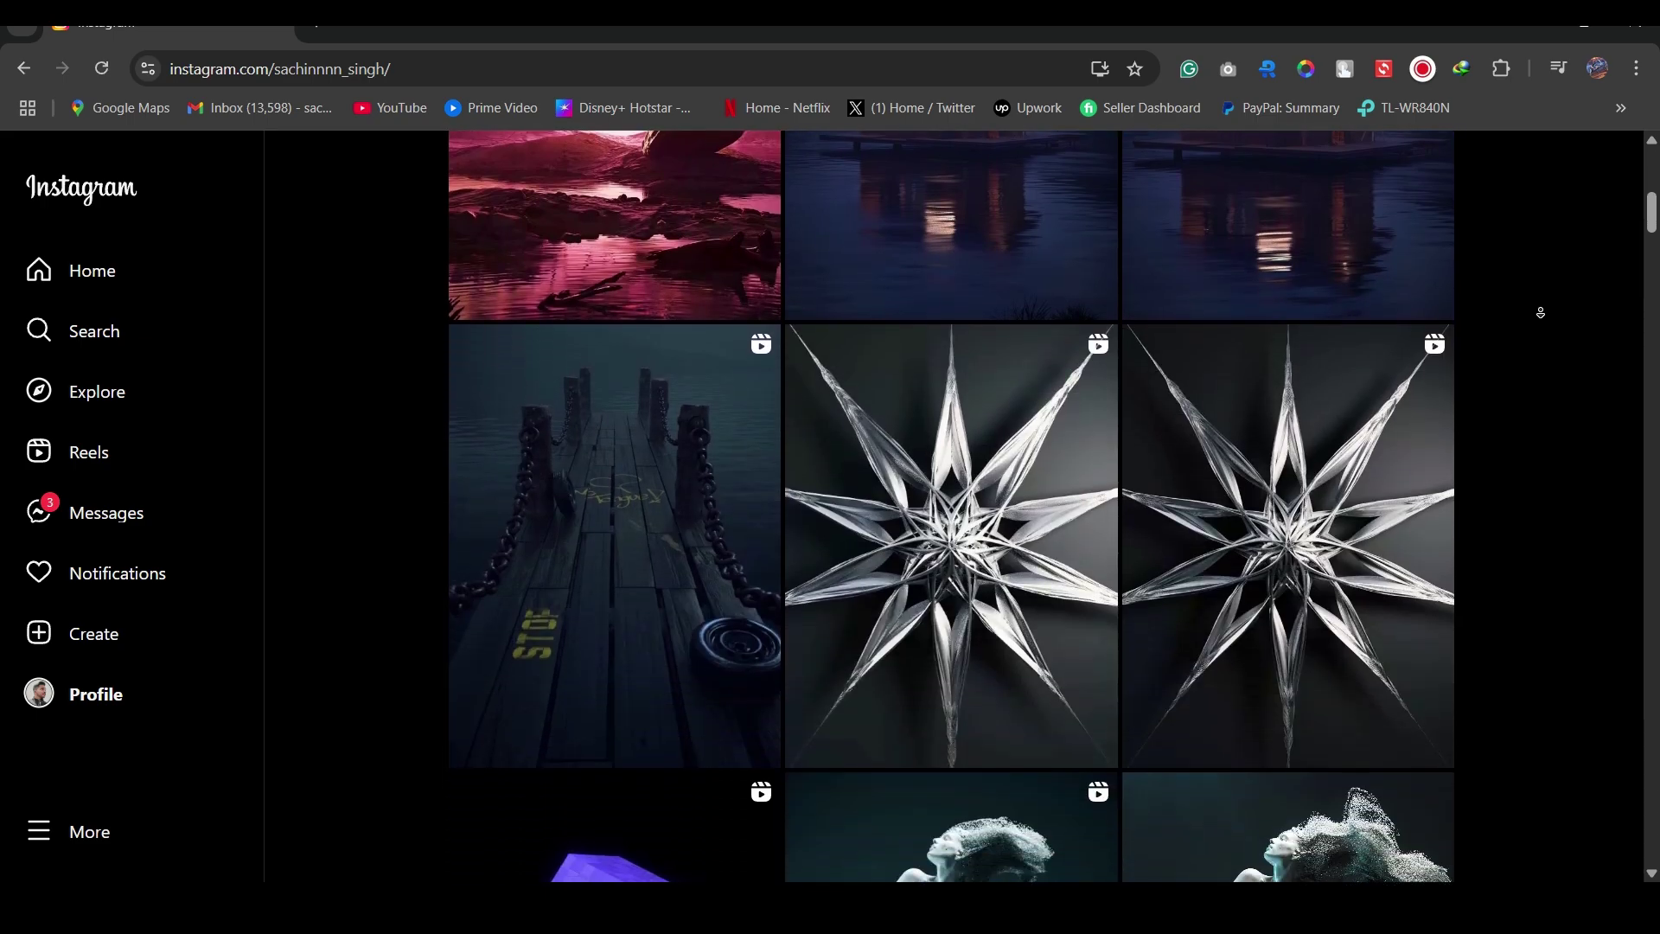
{"action": "scroll", "coordinate": [1541, 312], "scroll_direction": "down", "scroll_amount": 13}
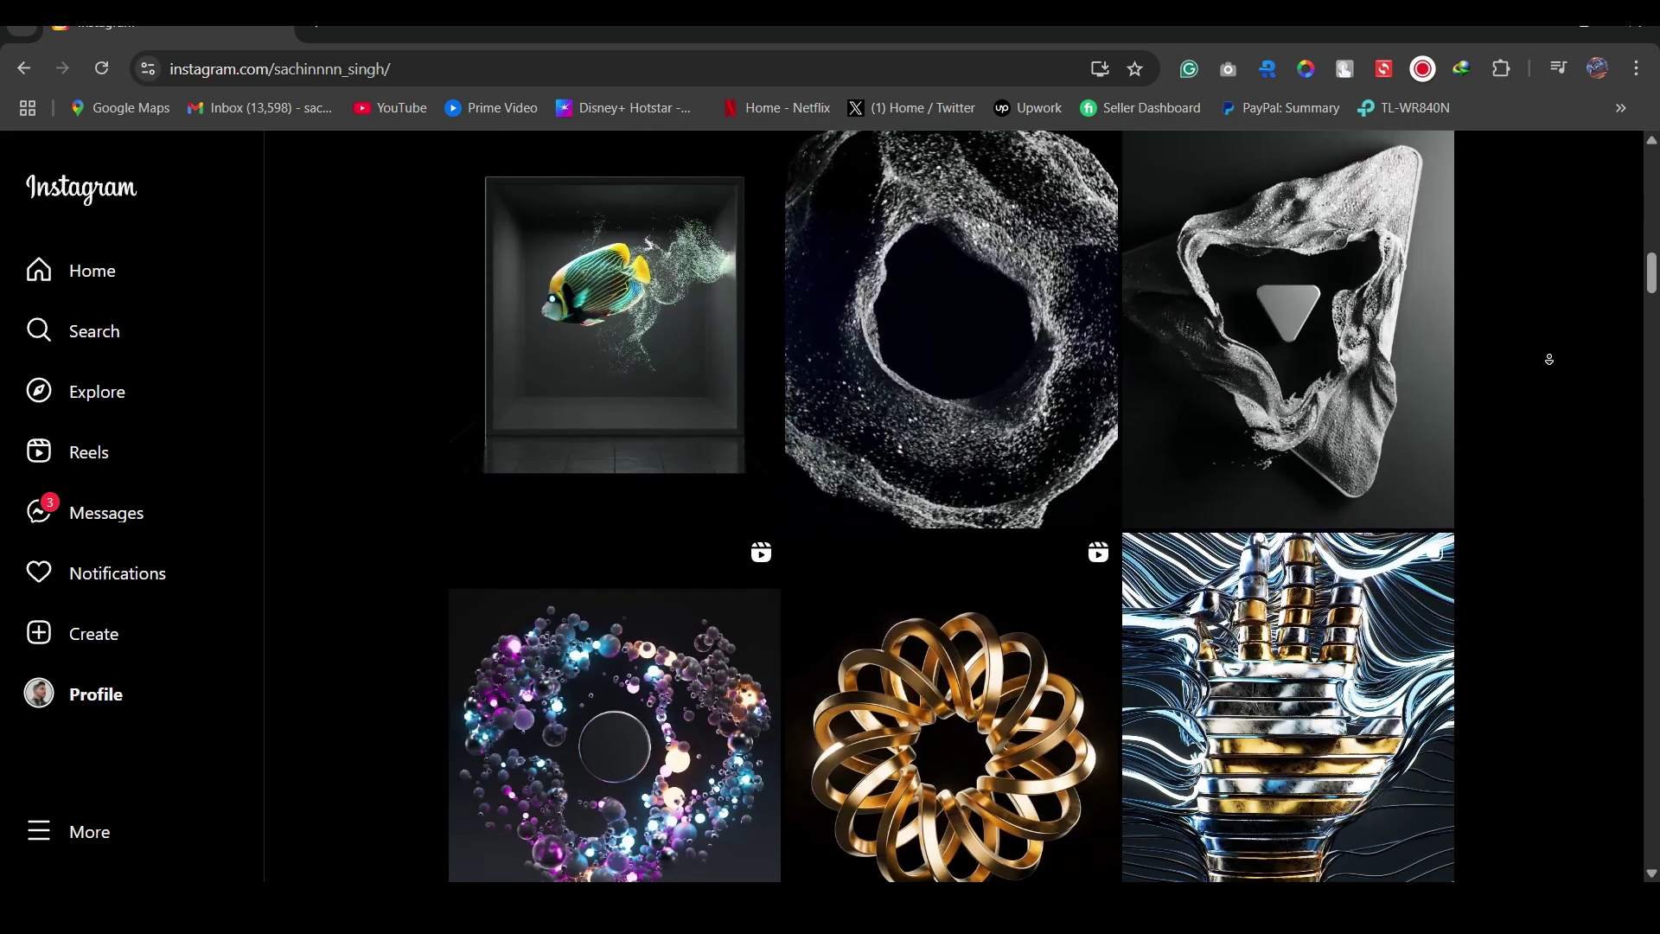
{"action": "scroll", "coordinate": [1550, 359], "scroll_direction": "down", "scroll_amount": 20}
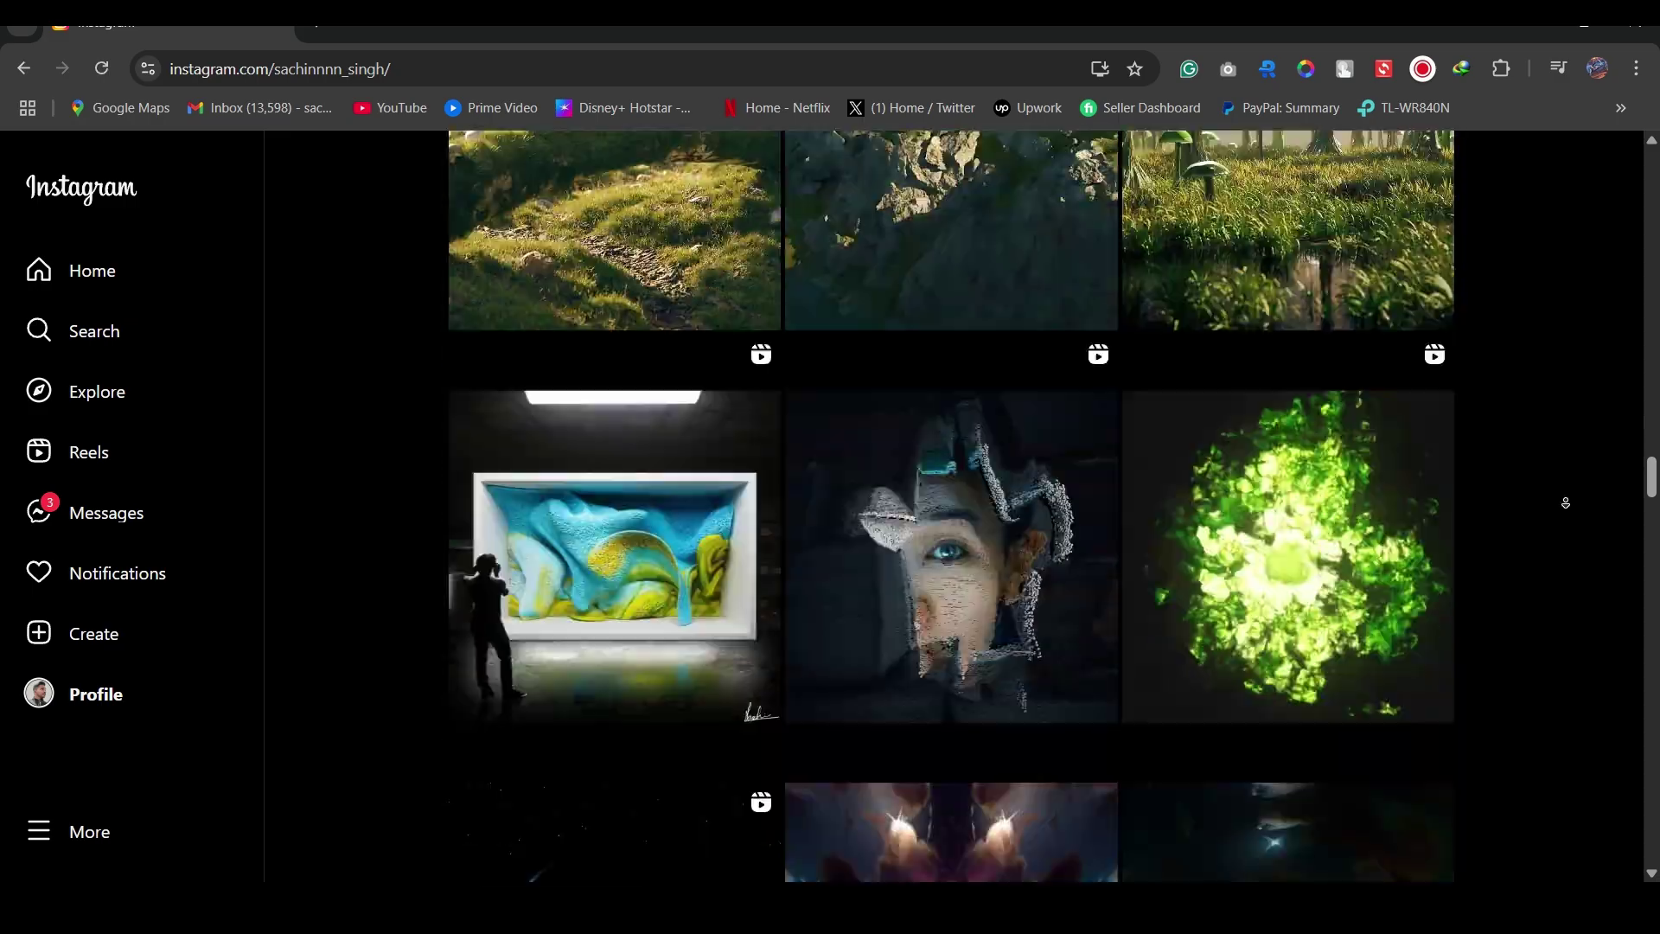